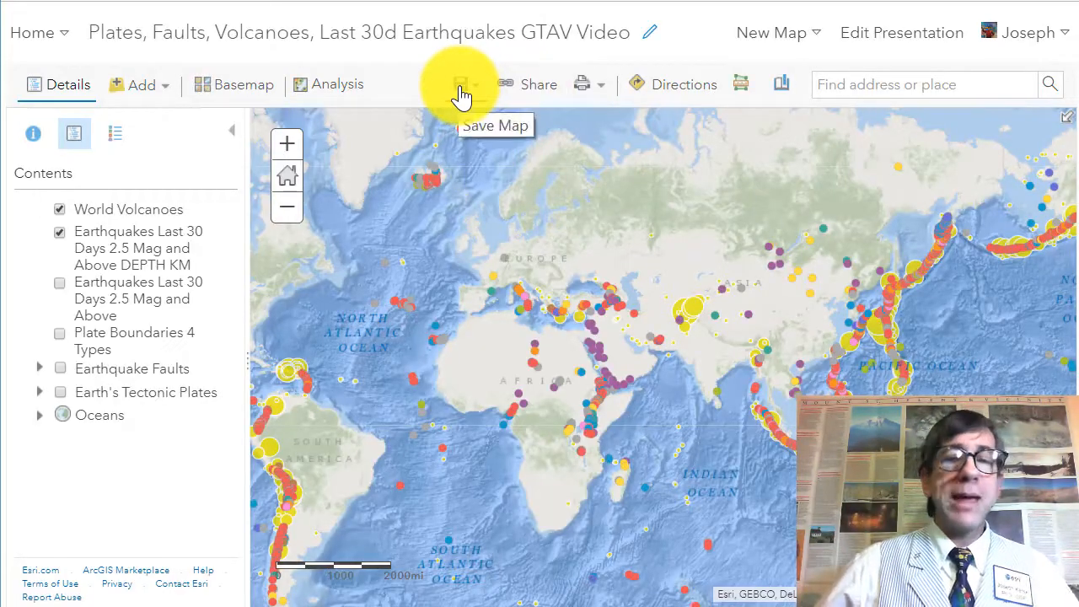
Step: Browse the configurable web app templates for building a story map from the map's sharing options, then close the dialog
{"action": "left_click", "coordinate": [518, 87]}
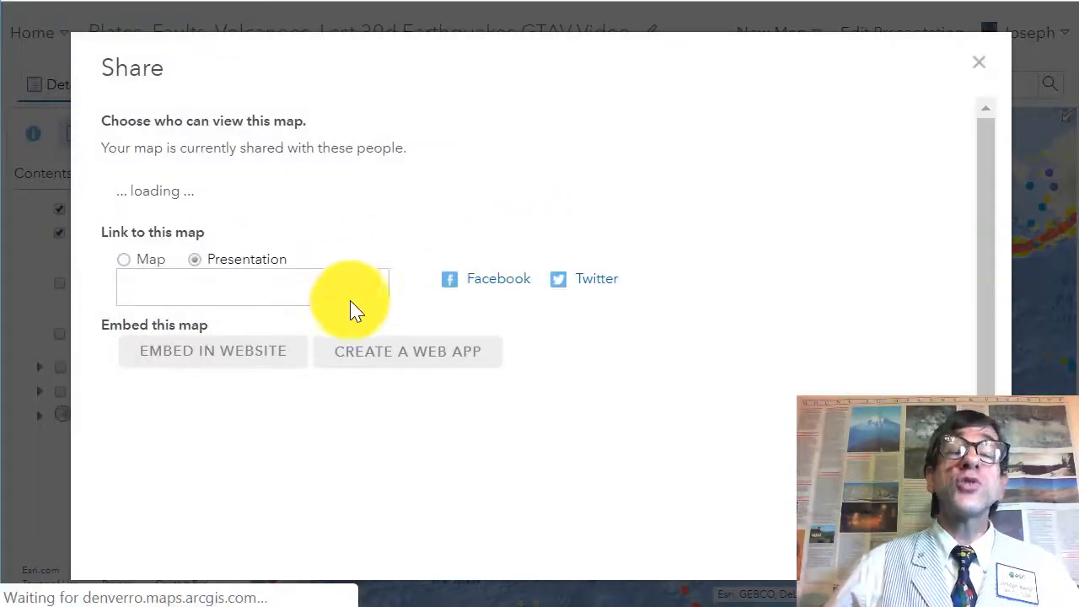
{"action": "scroll", "coordinate": [459, 378], "scroll_direction": "down", "scroll_amount": 2}
{"action": "left_click", "coordinate": [443, 346]}
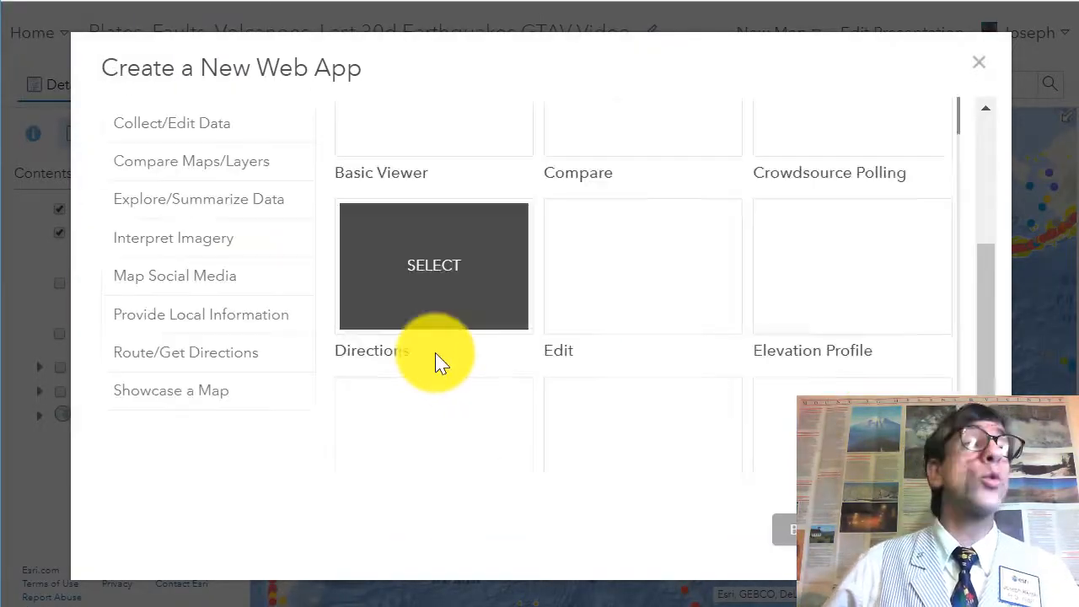
{"action": "scroll", "coordinate": [206, 194], "scroll_direction": "up", "scroll_amount": 3}
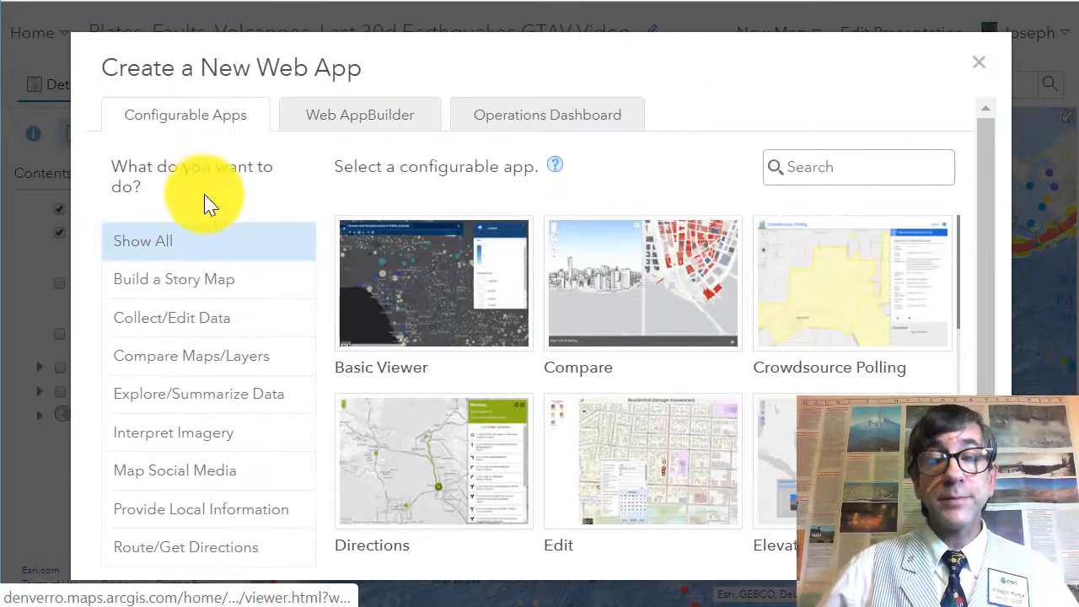
{"action": "left_click", "coordinate": [269, 282]}
{"action": "scroll", "coordinate": [776, 404], "scroll_direction": "down", "scroll_amount": 2}
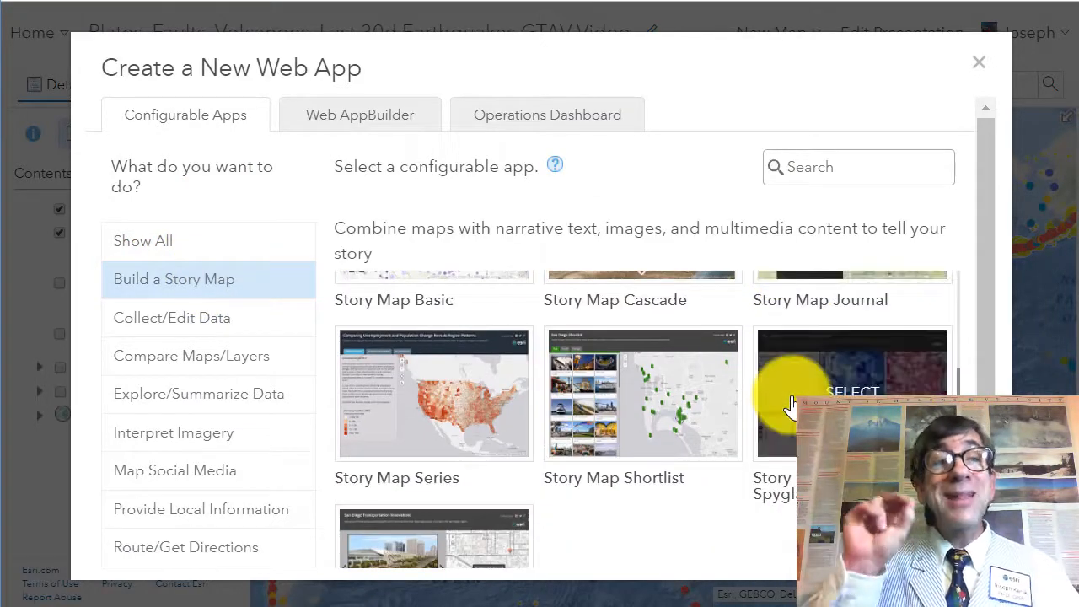
{"action": "left_click", "coordinate": [980, 76]}
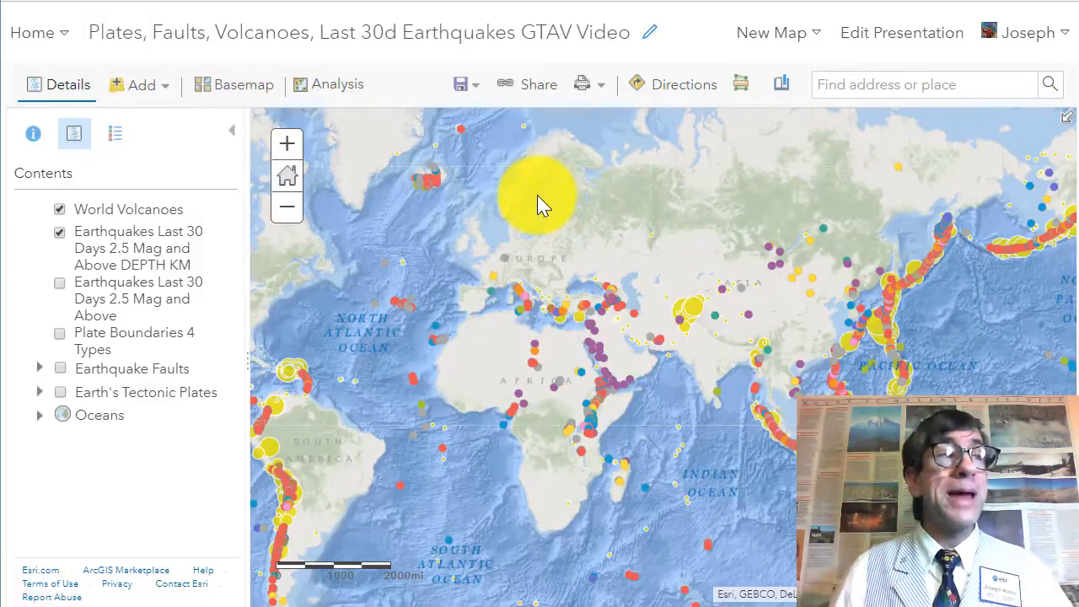
Step: Open the Analysis pane and review the description of each analysis category
{"action": "left_click", "coordinate": [342, 95]}
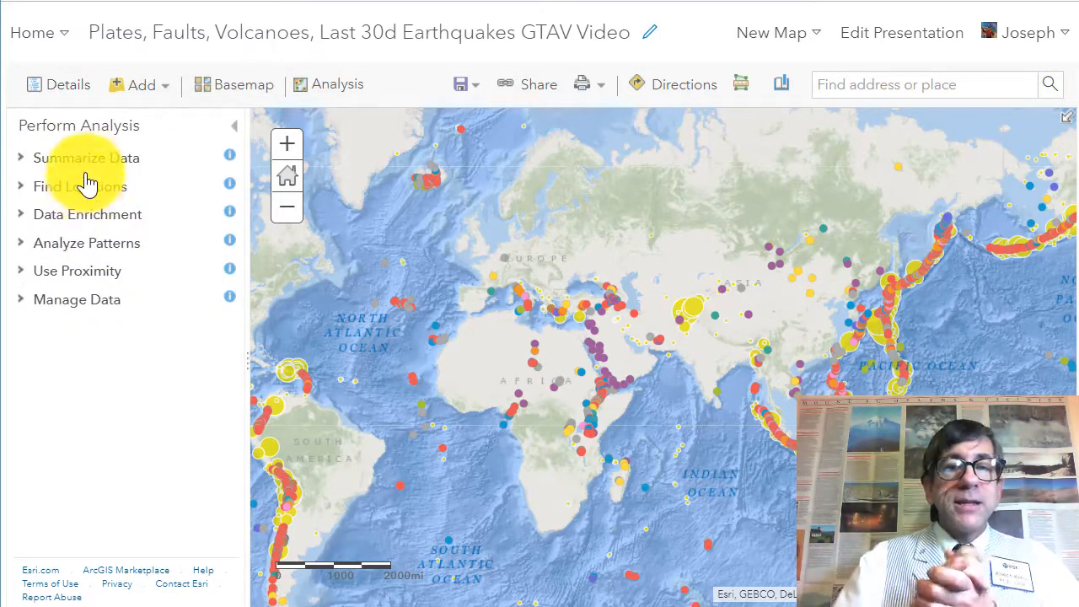
{"action": "left_click", "coordinate": [228, 158]}
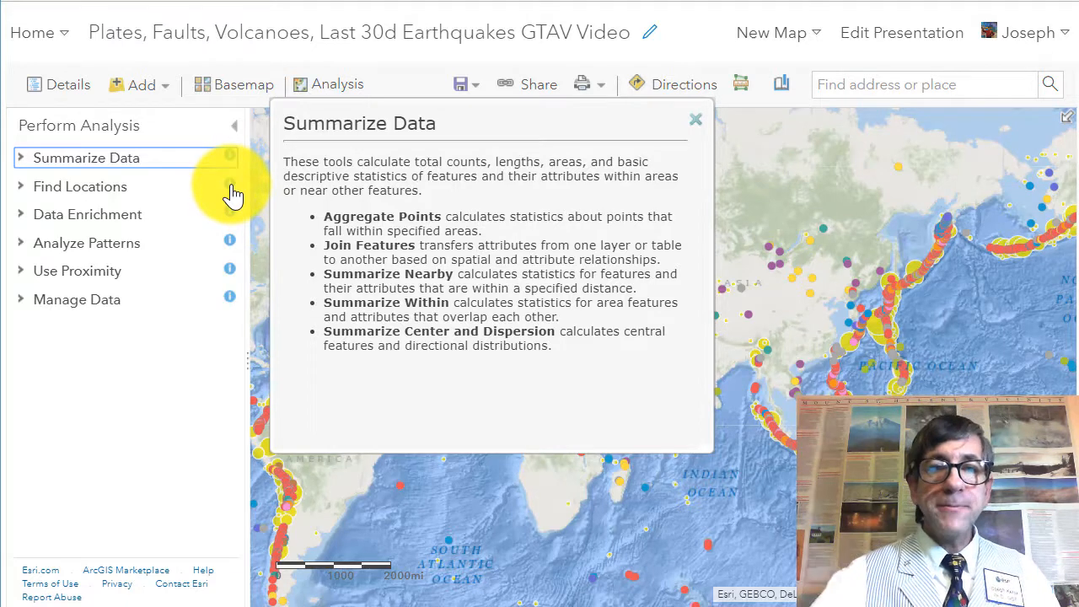
{"action": "left_click", "coordinate": [230, 187]}
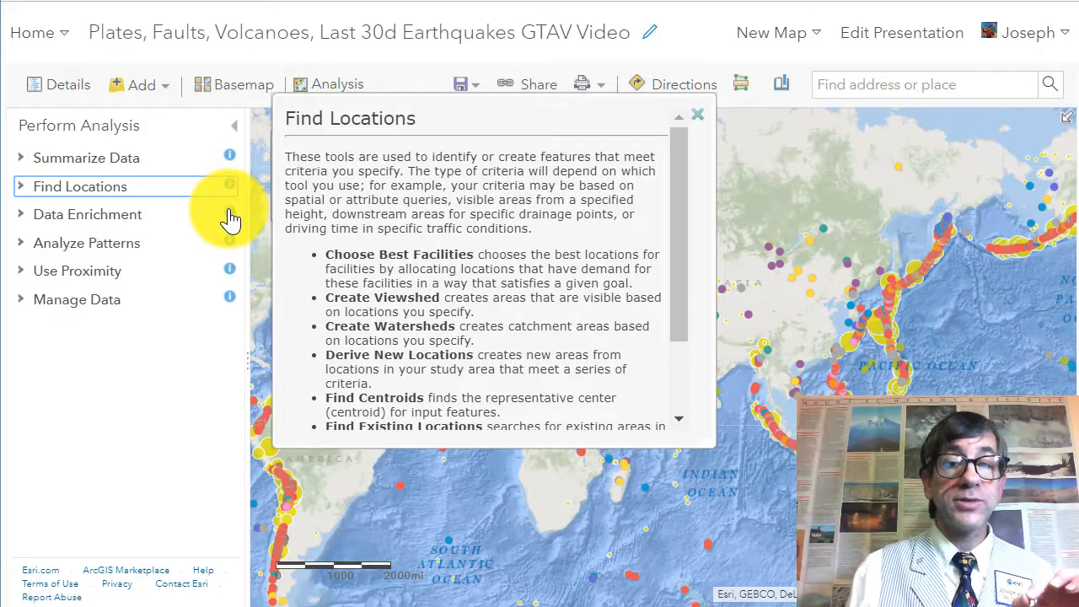
{"action": "left_click", "coordinate": [231, 215]}
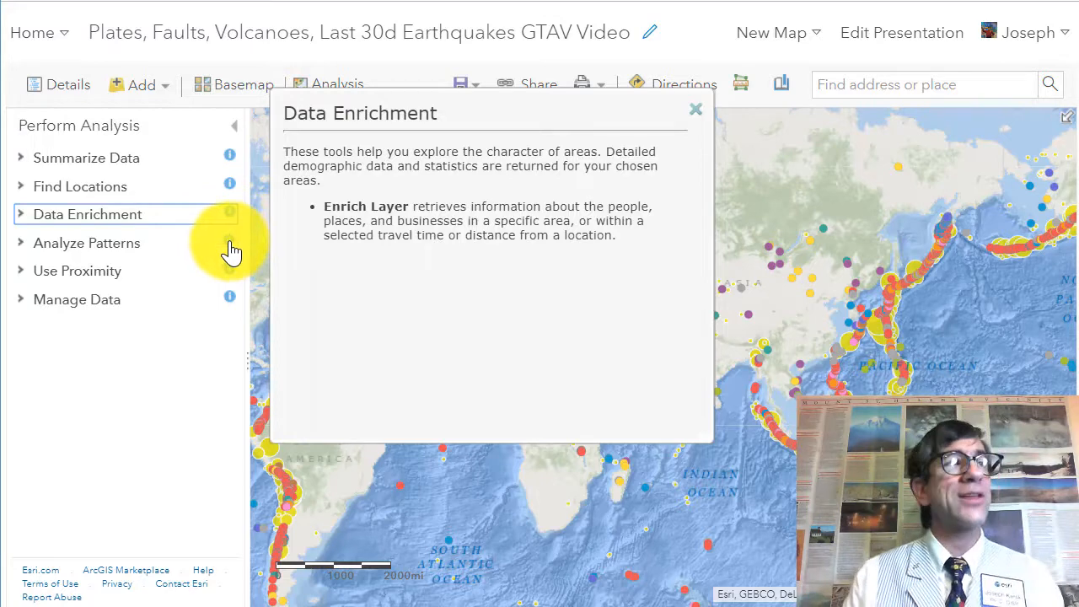
{"action": "left_click", "coordinate": [231, 242]}
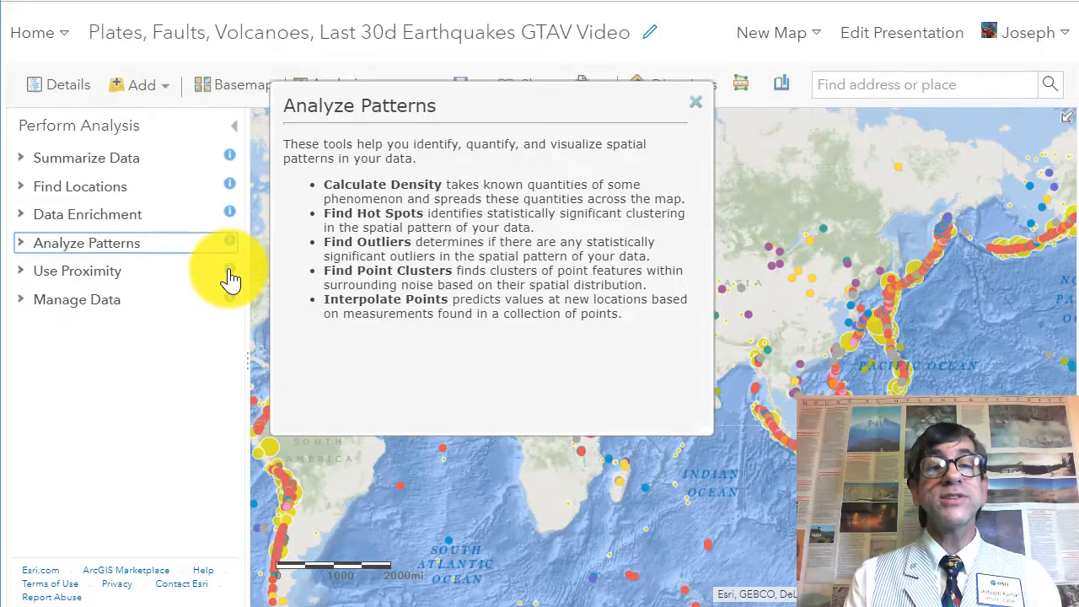
{"action": "left_click", "coordinate": [230, 271]}
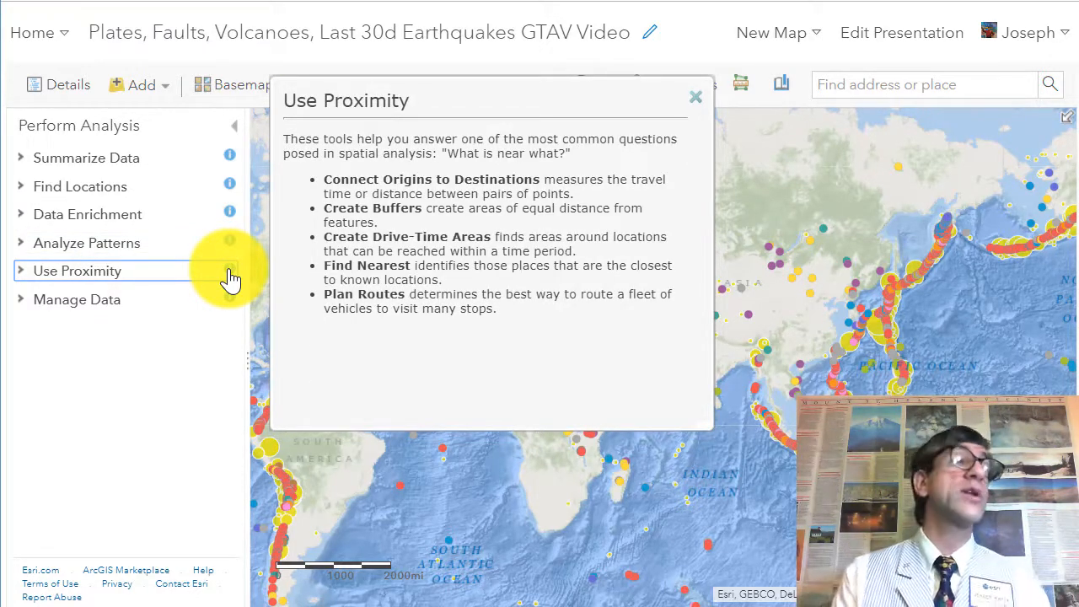
{"action": "left_click", "coordinate": [231, 301]}
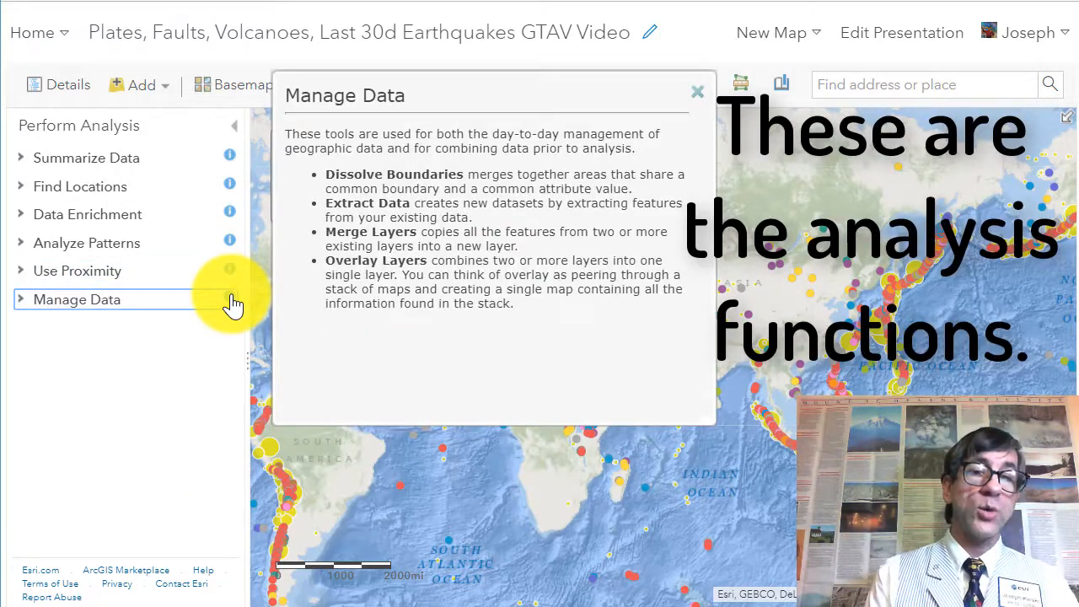
{"action": "left_click", "coordinate": [697, 91]}
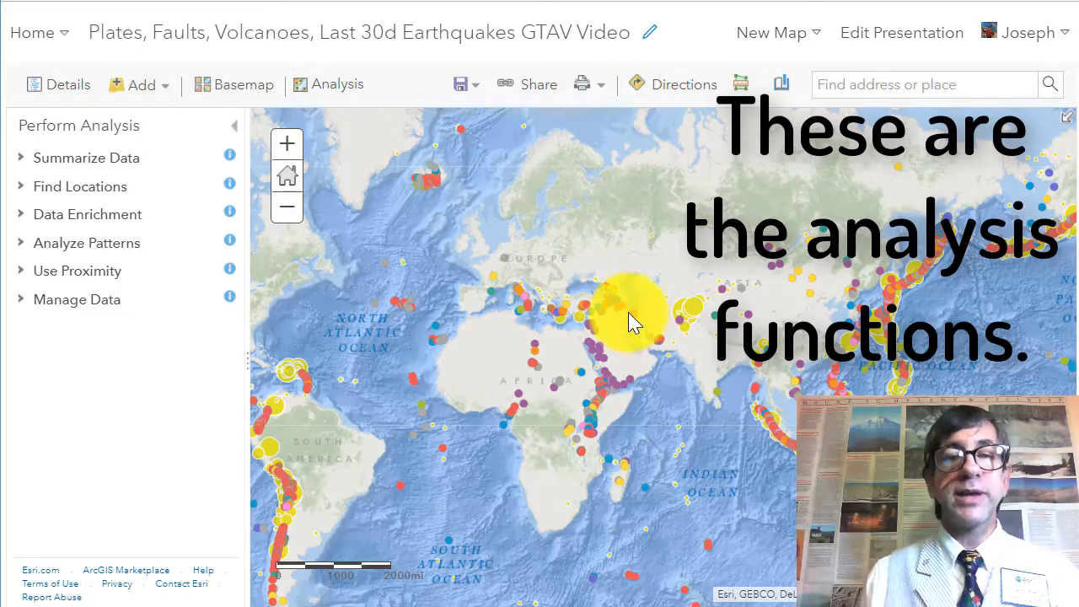
Step: Start the Find Existing Locations tool and choose the Earthquakes Last 30 Days 2.5 Mag and Above layer
{"action": "left_click_drag", "start_coordinate": [632, 320], "coordinate": [575, 245]}
{"action": "left_click_drag", "start_coordinate": [660, 293], "coordinate": [566, 338]}
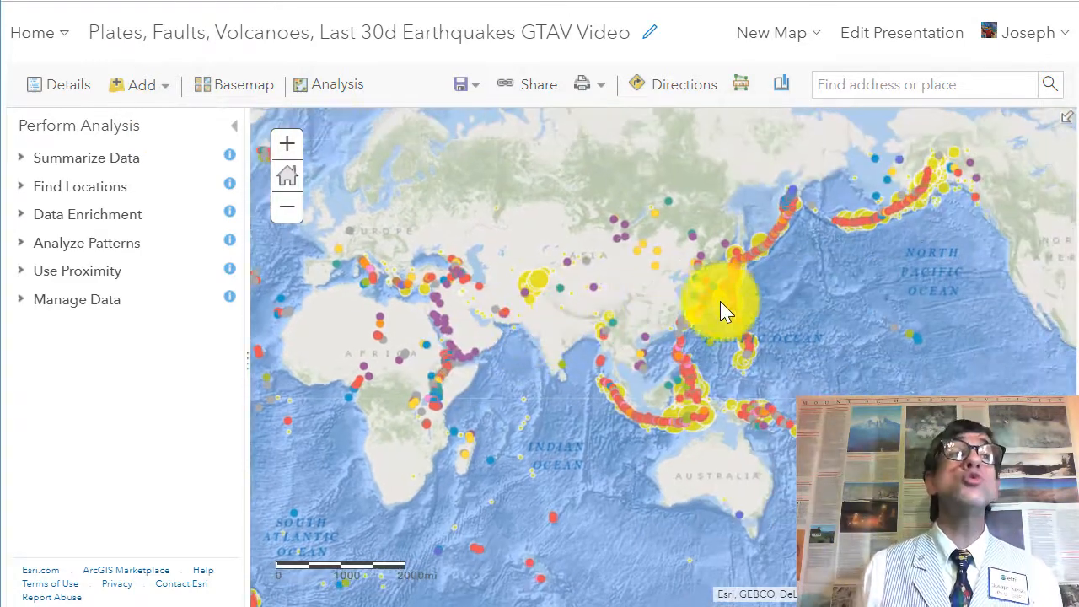
{"action": "left_click_drag", "start_coordinate": [735, 312], "coordinate": [651, 314]}
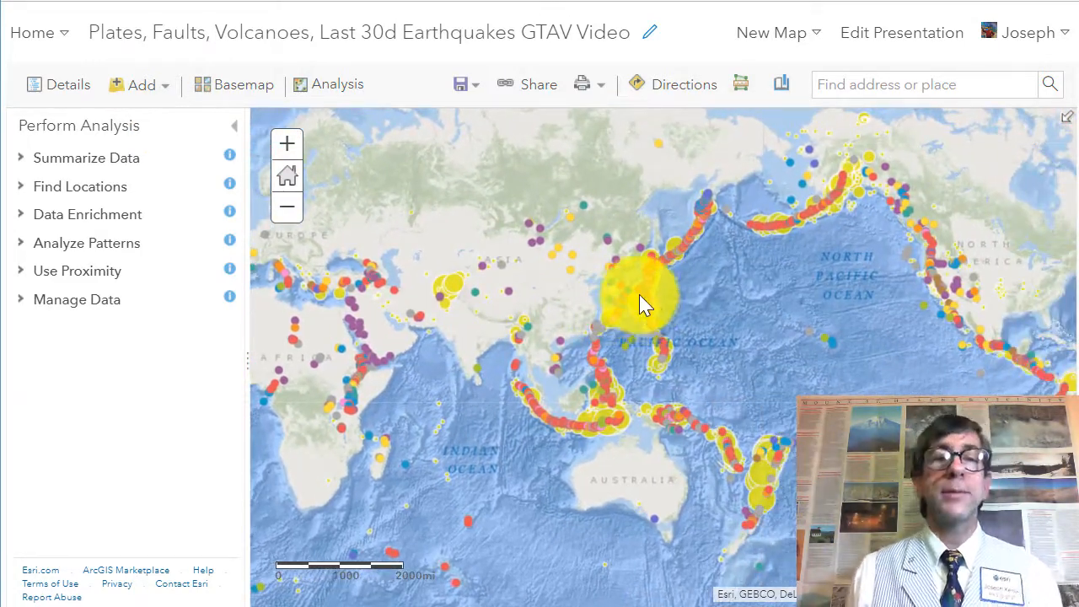
{"action": "left_click", "coordinate": [21, 189]}
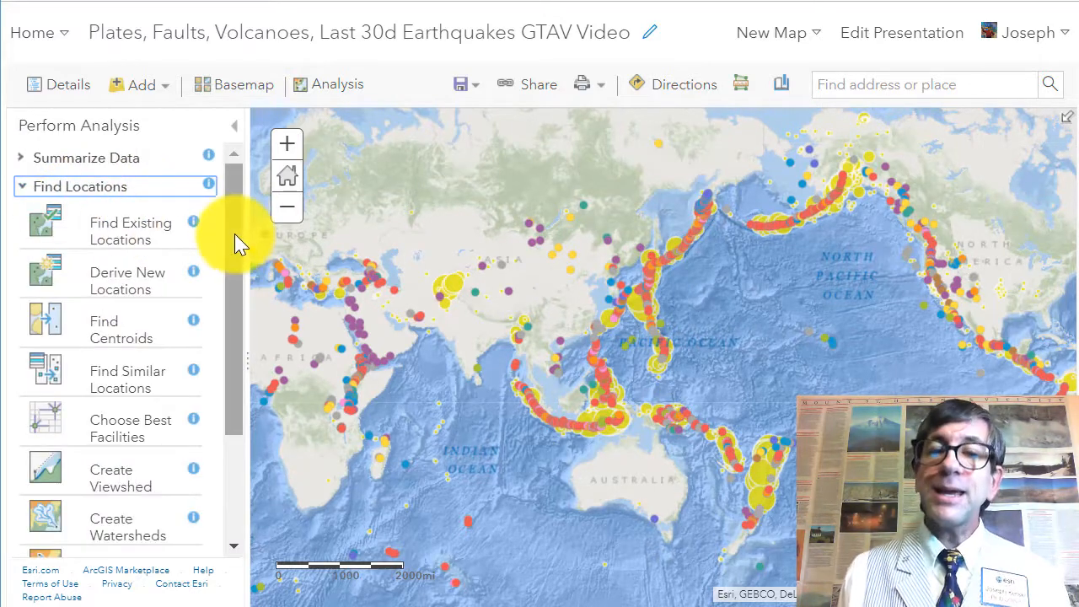
{"action": "mouse_move", "coordinate": [233, 244]}
{"action": "left_mouse_down"}
{"action": "mouse_move", "coordinate": [234, 263]}
{"action": "mouse_move", "coordinate": [234, 229]}
{"action": "mouse_move", "coordinate": [225, 306]}
{"action": "mouse_move", "coordinate": [229, 265]}
{"action": "left_mouse_up"}
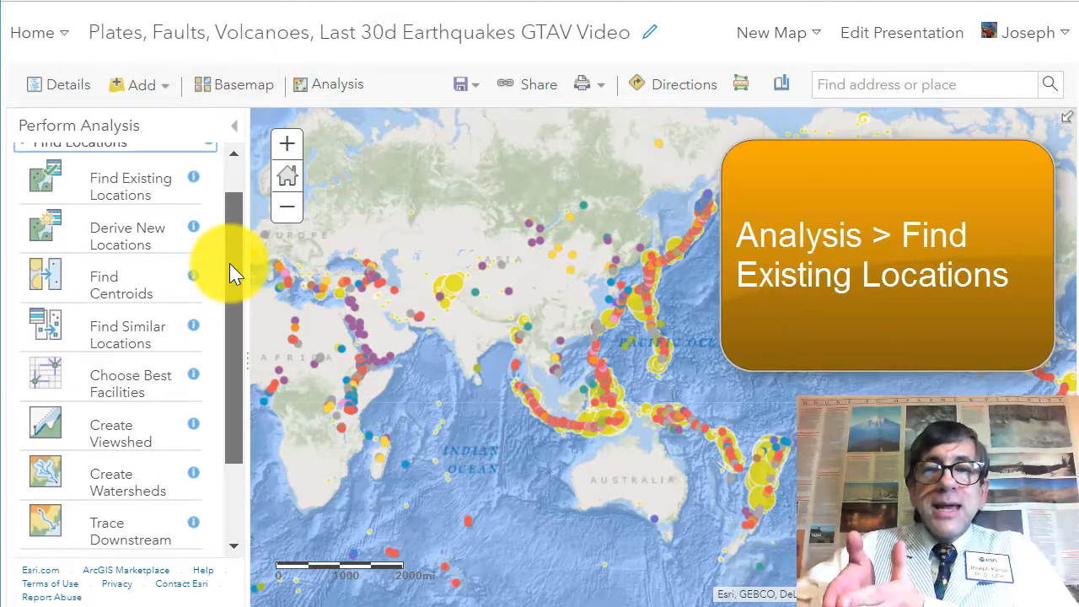
{"action": "left_click", "coordinate": [123, 195]}
{"action": "left_click", "coordinate": [169, 302]}
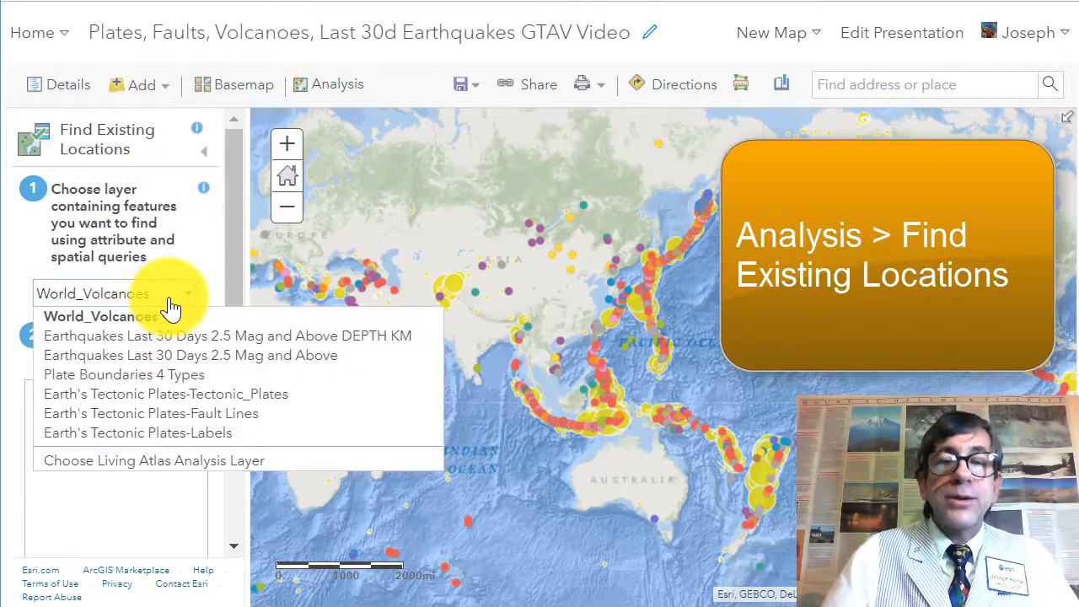
{"action": "left_click", "coordinate": [192, 360]}
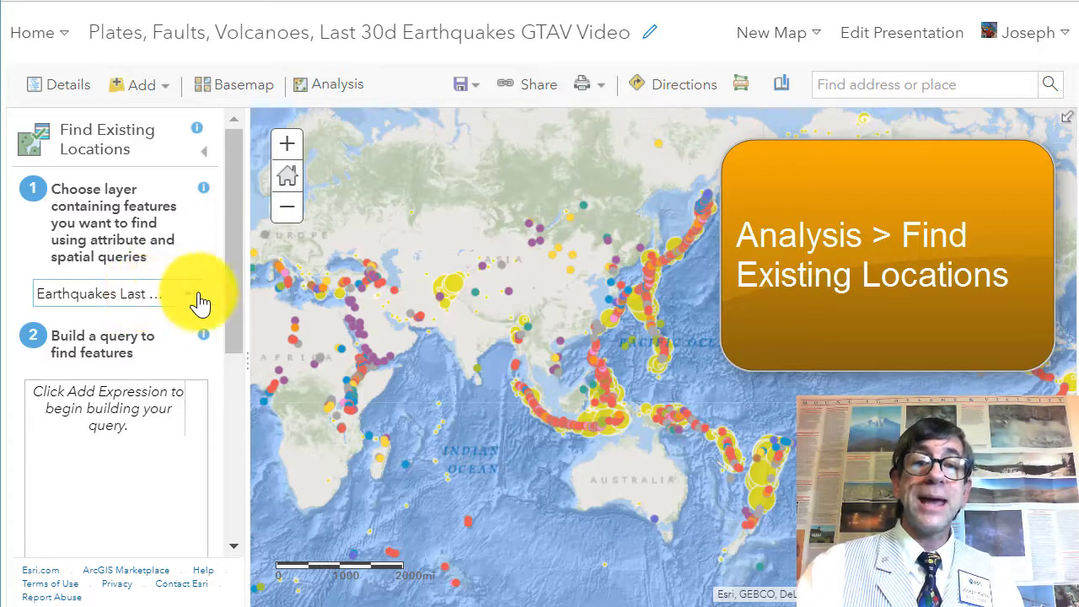
Step: Add a query expression where mag is greater than 6
{"action": "left_click_drag", "start_coordinate": [226, 282], "coordinate": [229, 316]}
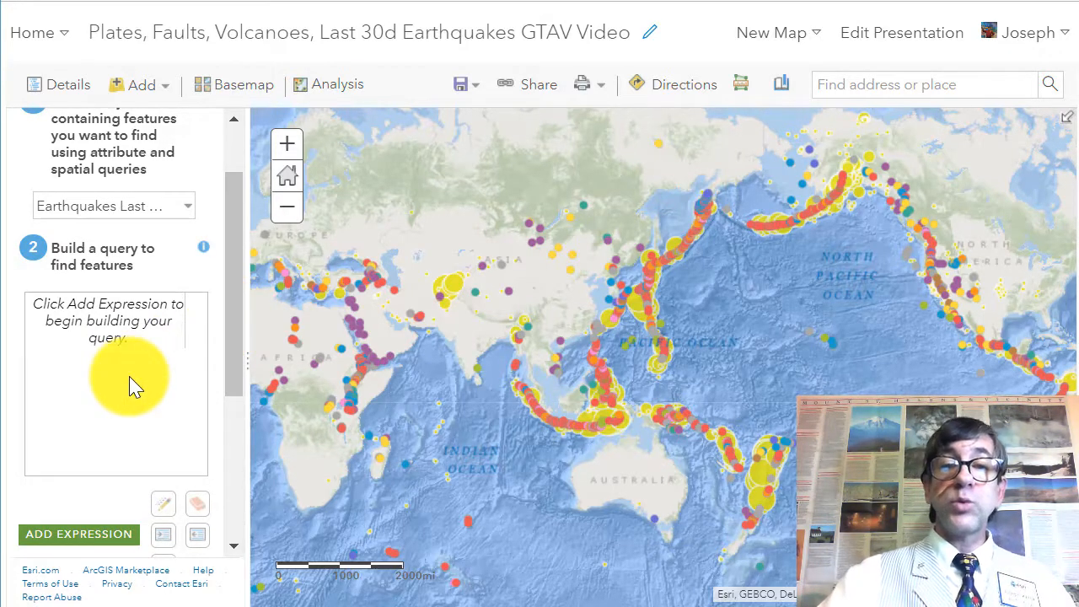
{"action": "scroll", "coordinate": [131, 384], "scroll_direction": "down", "scroll_amount": 2}
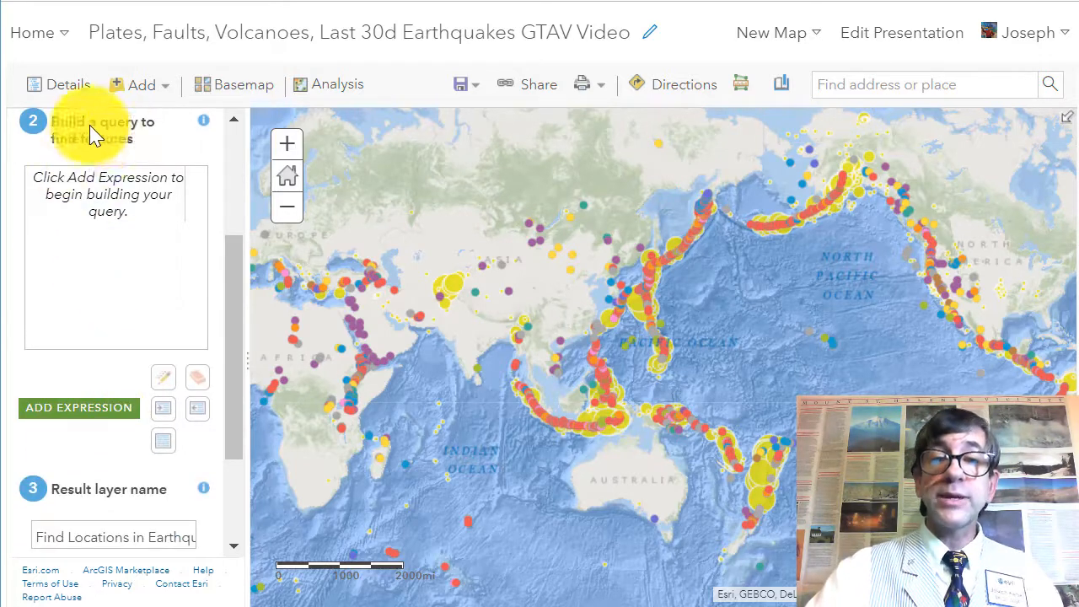
{"action": "left_click", "coordinate": [77, 410]}
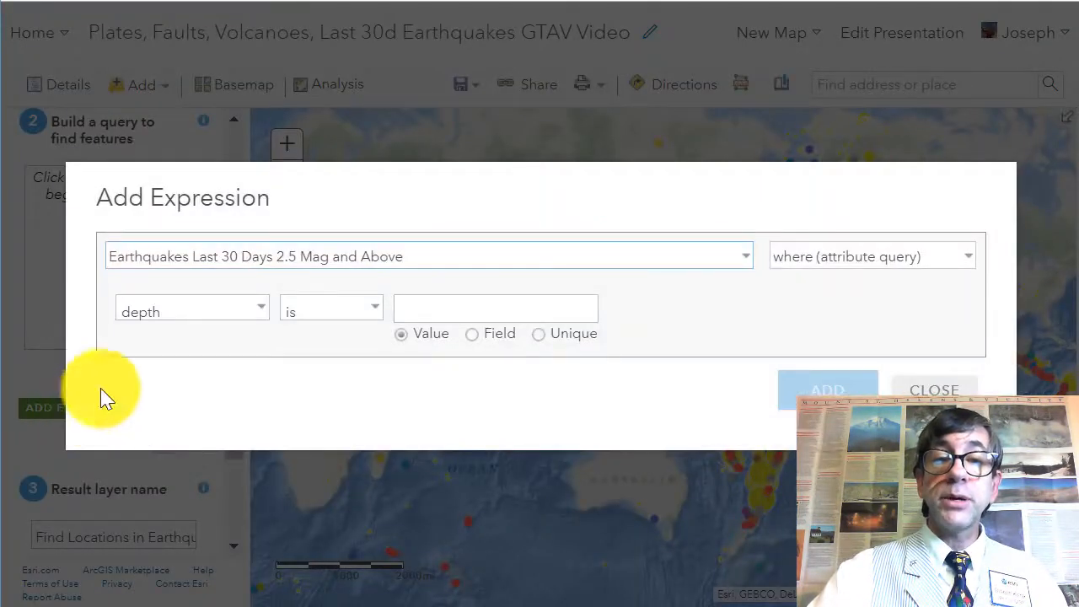
{"action": "left_click", "coordinate": [258, 311]}
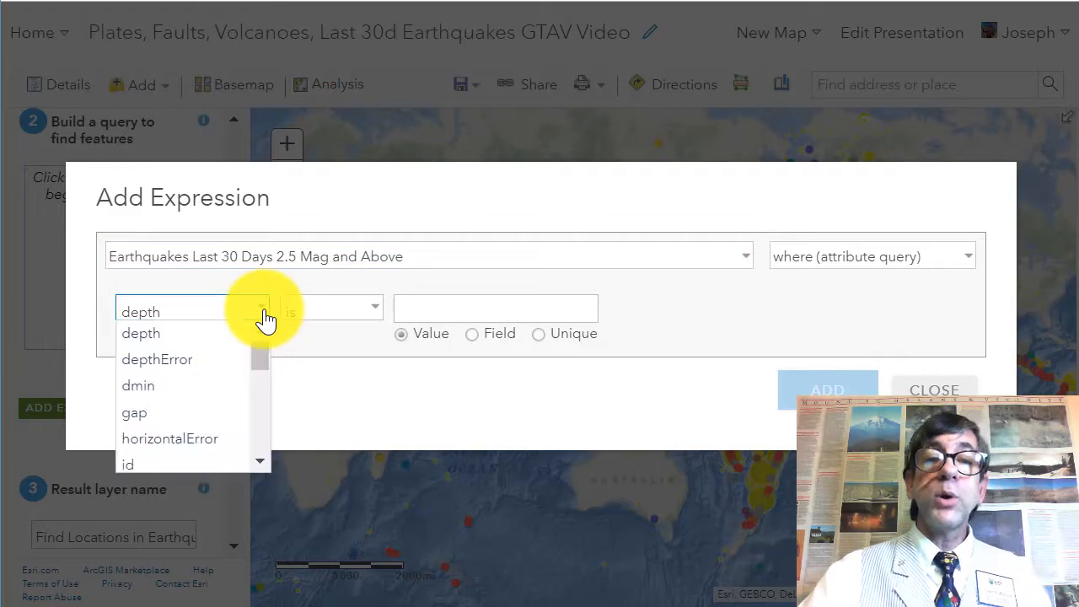
{"action": "left_click_drag", "start_coordinate": [260, 369], "coordinate": [264, 413]}
{"action": "left_click", "coordinate": [195, 382]}
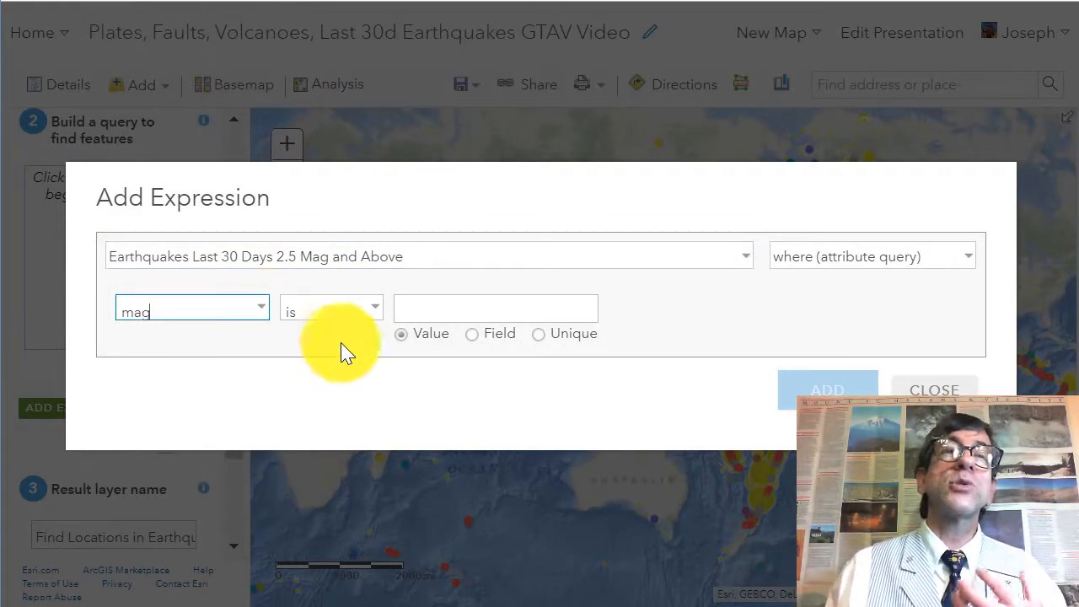
{"action": "left_click", "coordinate": [372, 317]}
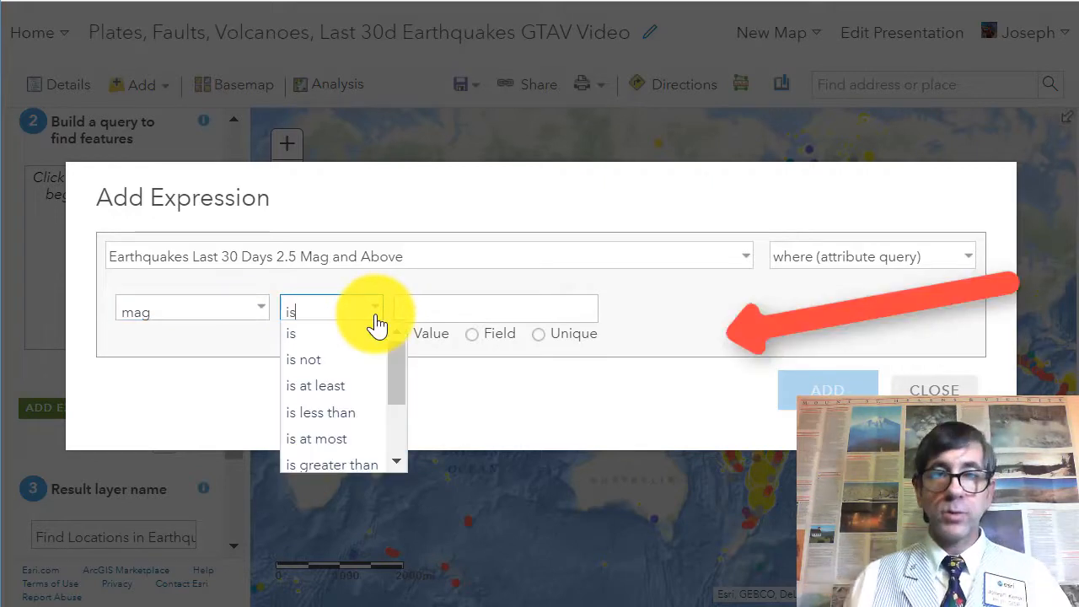
{"action": "left_click", "coordinate": [359, 465]}
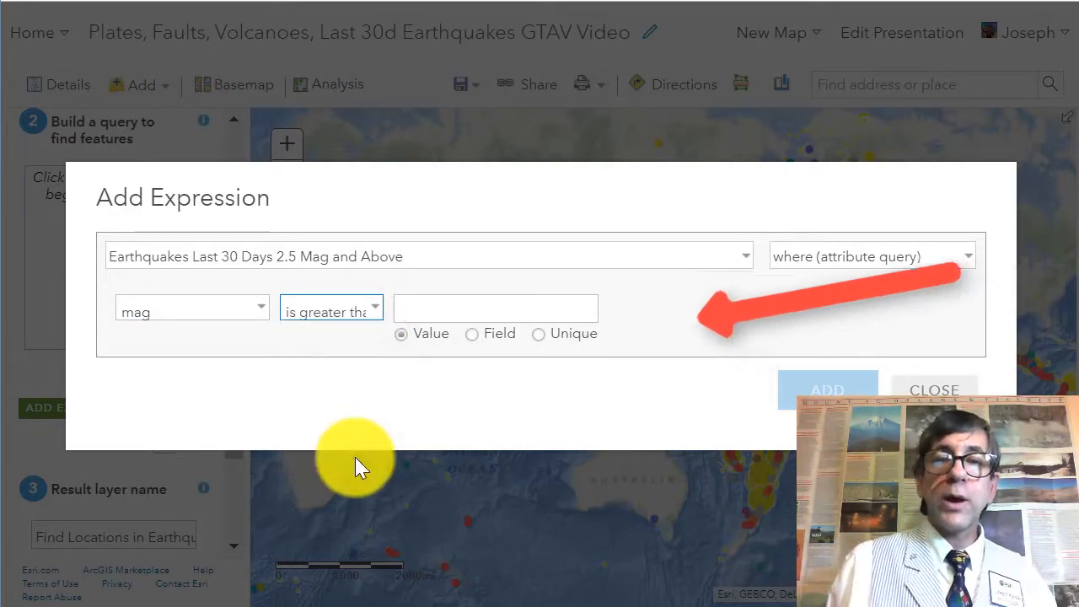
{"action": "left_click", "coordinate": [422, 312]}
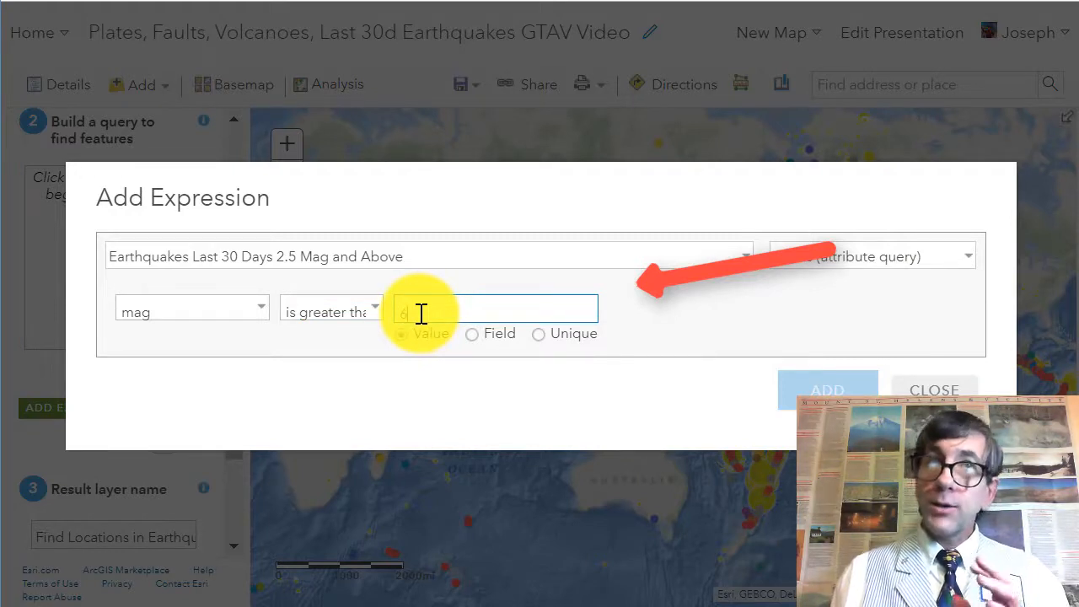
{"action": "type", "text": "6.0"}
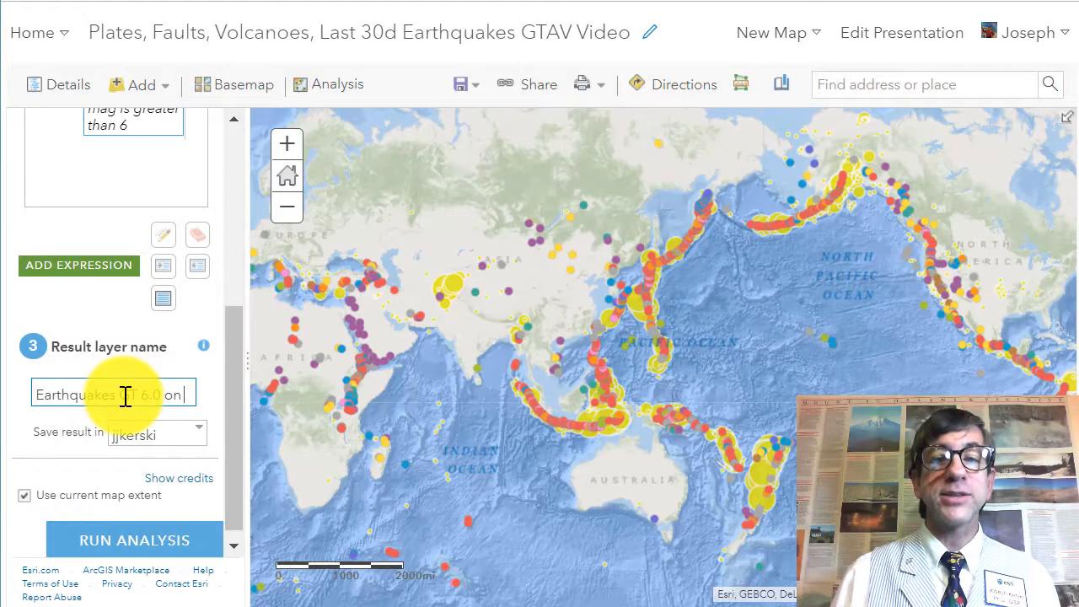
Step: Name the result layer Earthquakes GT 6.0 on 10 Dec 2018 GTAV Video
{"action": "type", "text": "11"}
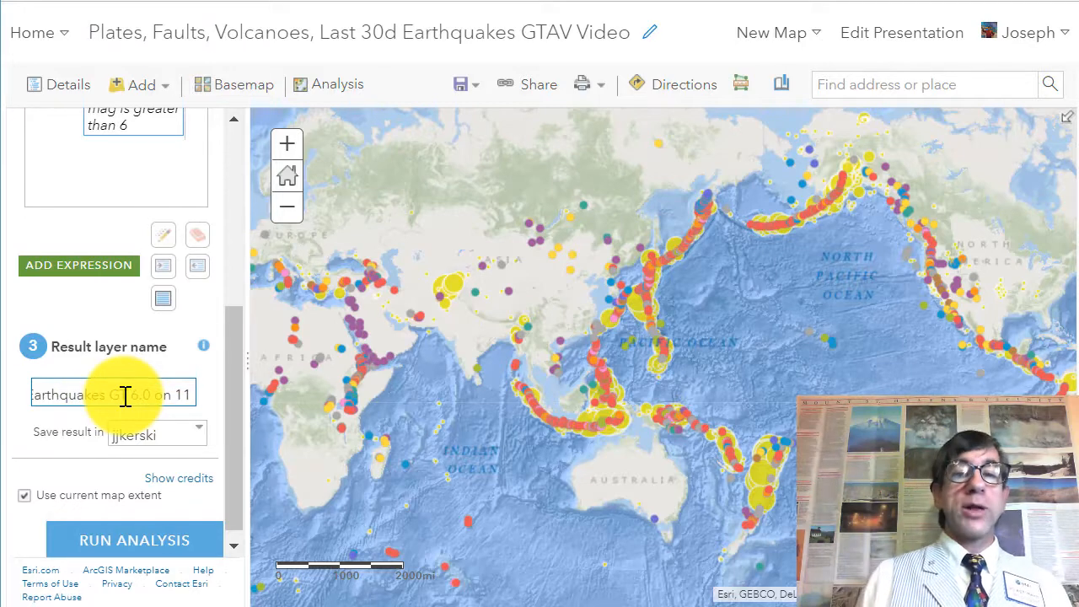
{"action": "type", "text": " D"}
{"action": "key", "text": "BackSpace"}
{"action": "key", "text": "BackSpace"}
{"action": "key", "text": "BackSpace"}
{"action": "type", "text": "0"}
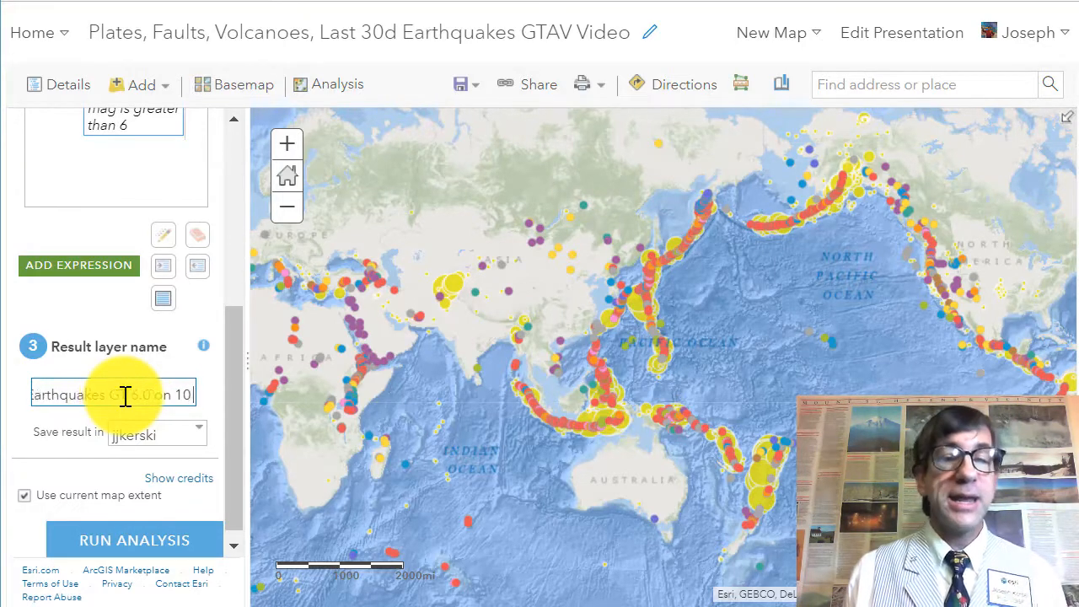
{"action": "type", "text": " Dec 2018"}
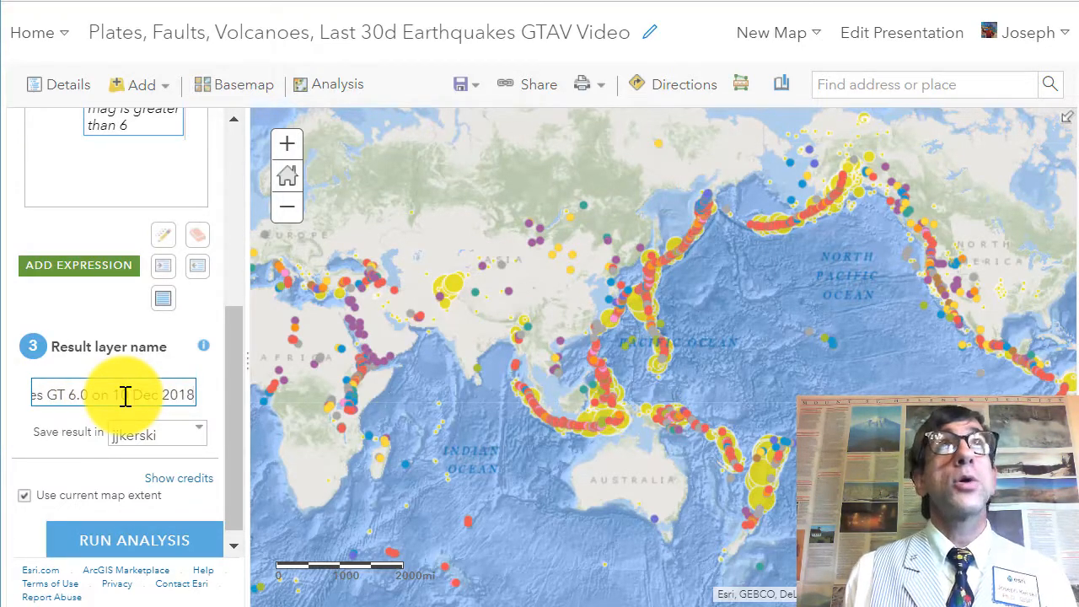
{"action": "type", "text": " GTAV Video"}
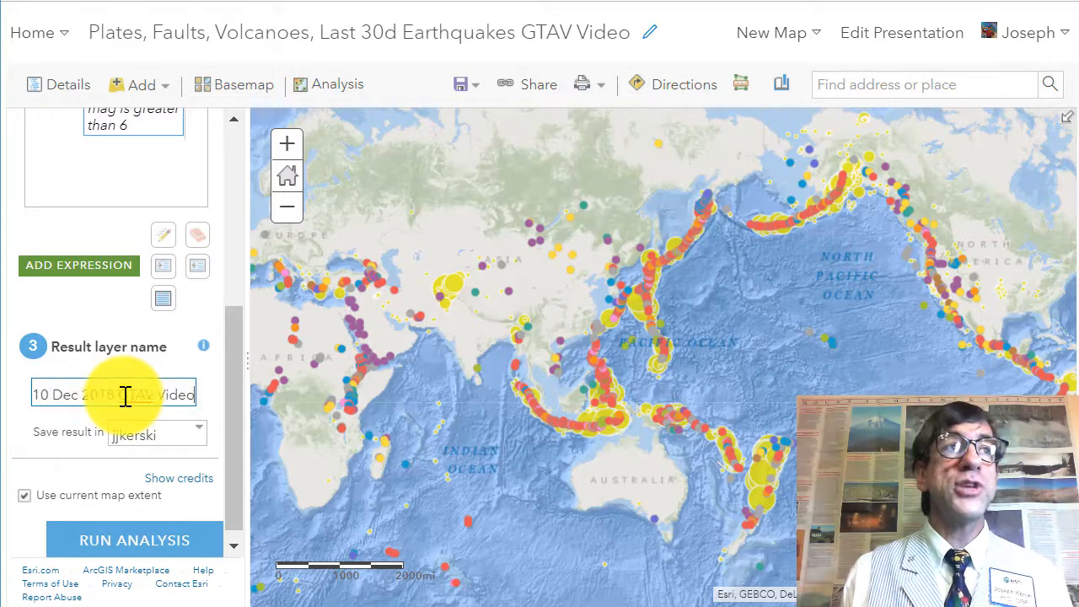
Step: Turn off the current map extent option and run the analysis
{"action": "left_click_drag", "start_coordinate": [236, 414], "coordinate": [236, 447]}
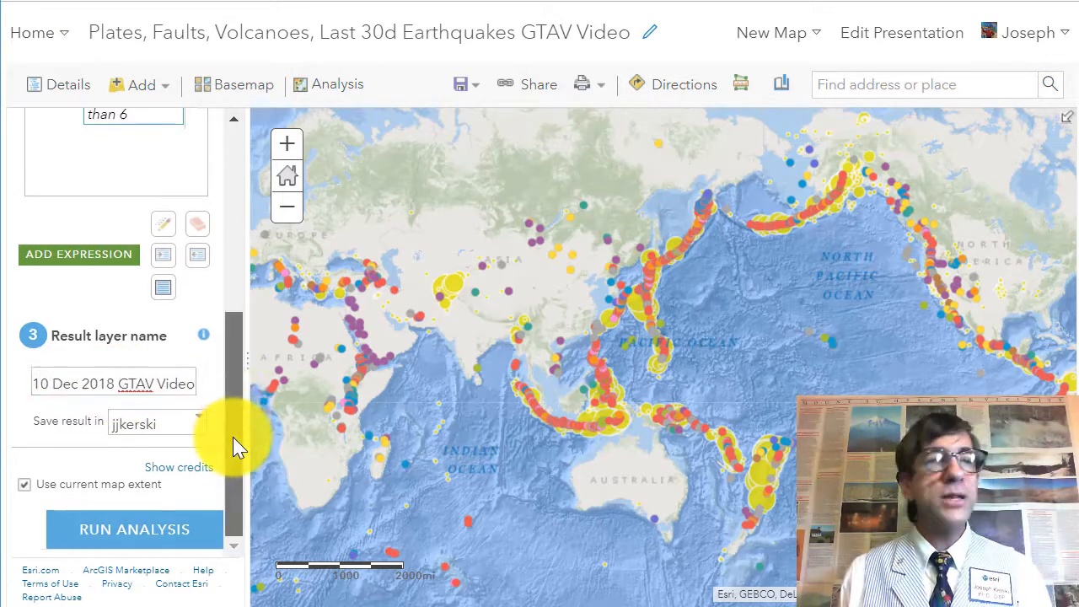
{"action": "left_click", "coordinate": [25, 484]}
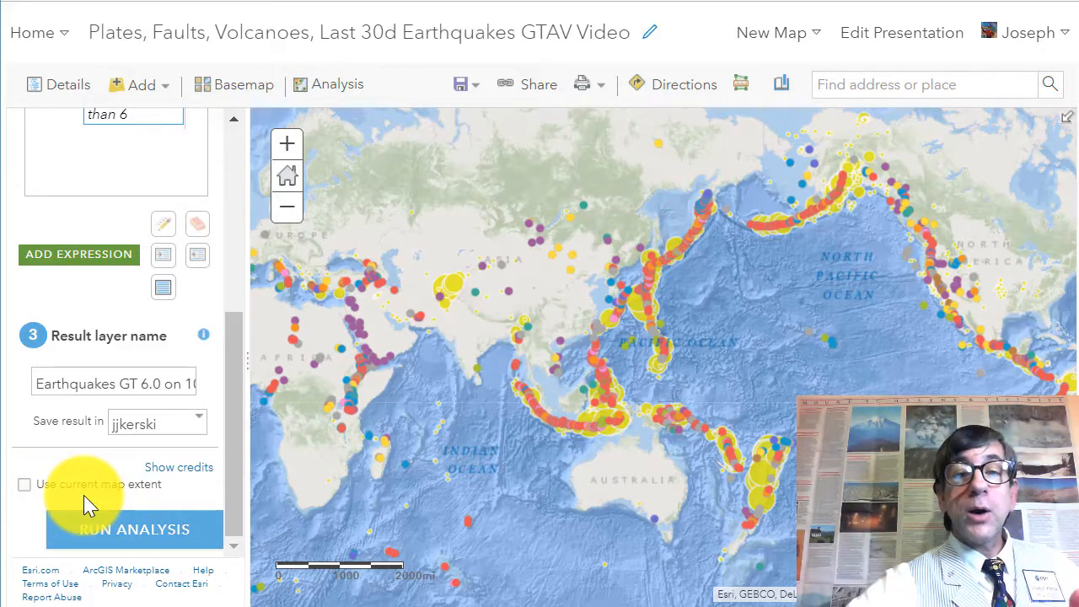
{"action": "left_click", "coordinate": [128, 531]}
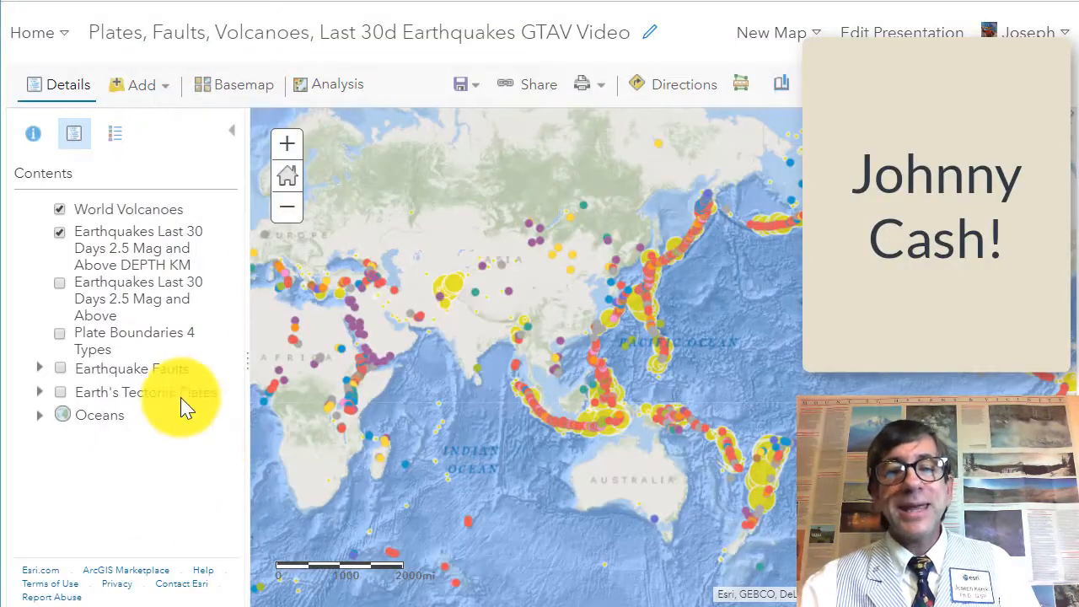
Step: Turn off the World Volcanoes and Earthquakes Last 30 Days 2.5 Mag and Above DEPTH KM layers
{"action": "scroll", "coordinate": [79, 288], "scroll_direction": "up", "scroll_amount": 1}
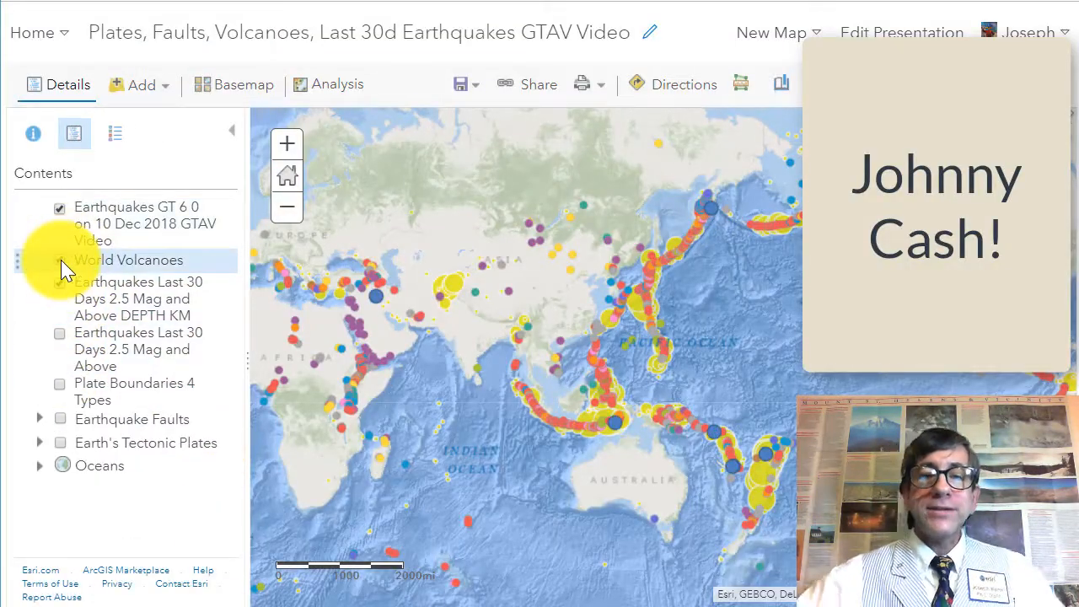
{"action": "left_click", "coordinate": [59, 261]}
{"action": "left_click", "coordinate": [59, 284]}
Step: Open the attribute table of the Earthquakes GT 6 0 result layer and close it again
{"action": "mouse_move", "coordinate": [104, 202]}
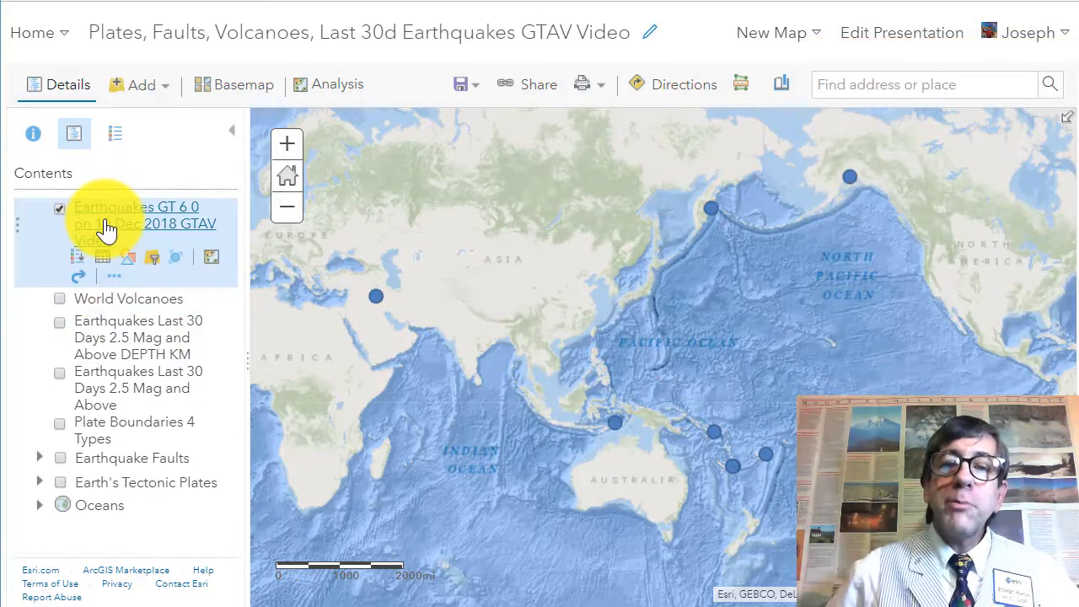
{"action": "left_click", "coordinate": [102, 257]}
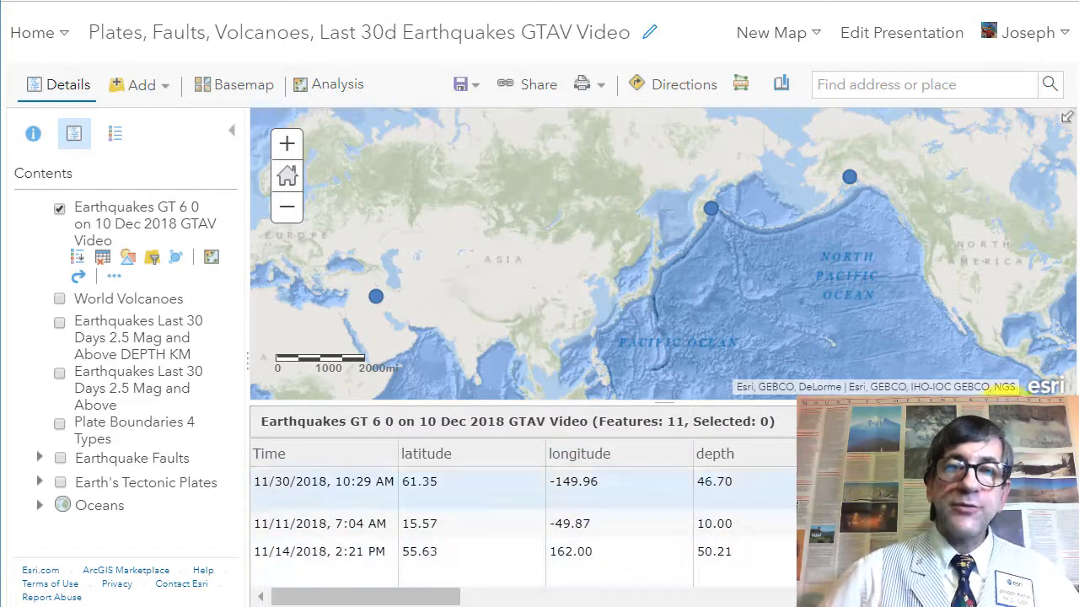
{"action": "left_click", "coordinate": [1065, 421]}
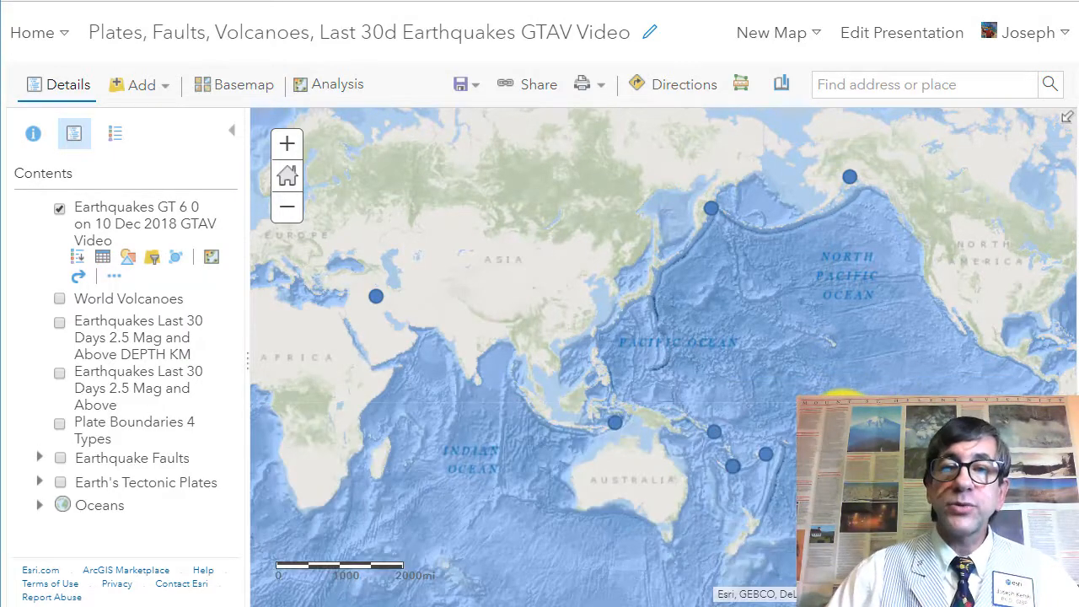
Step: Examine the popups of the large earthquakes near Fiji, Alaska, Kamchatka and Indonesia
{"action": "left_click_drag", "start_coordinate": [840, 428], "coordinate": [660, 422]}
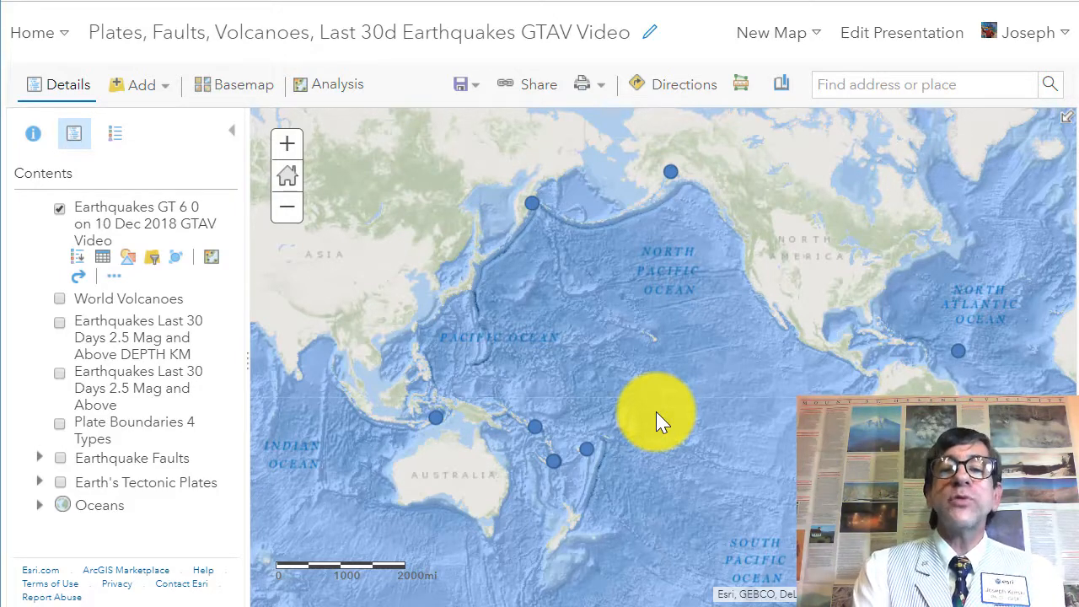
{"action": "left_click", "coordinate": [589, 448]}
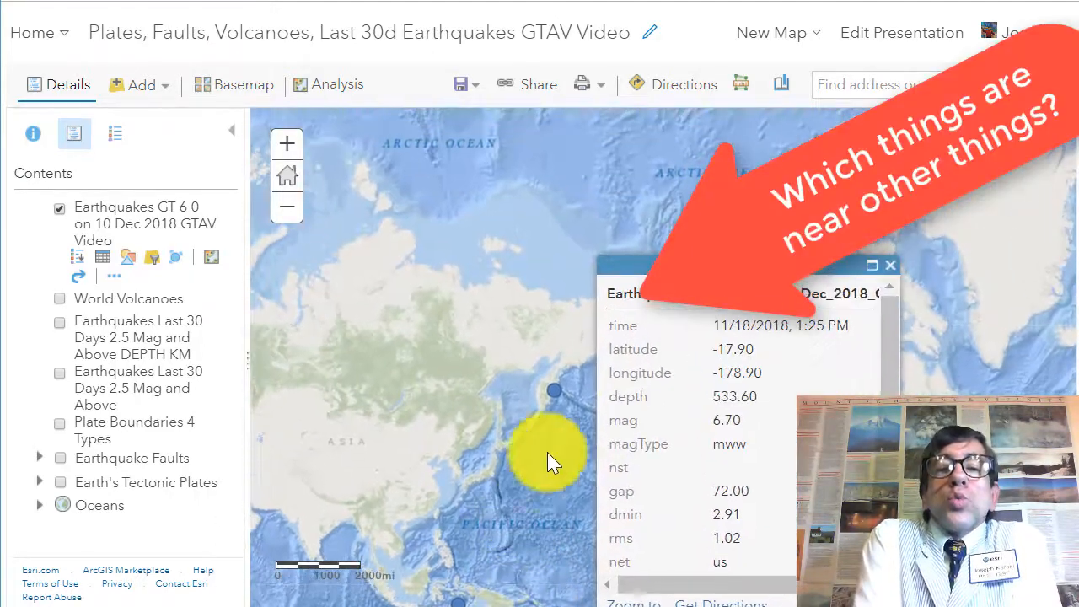
{"action": "left_click", "coordinate": [896, 270]}
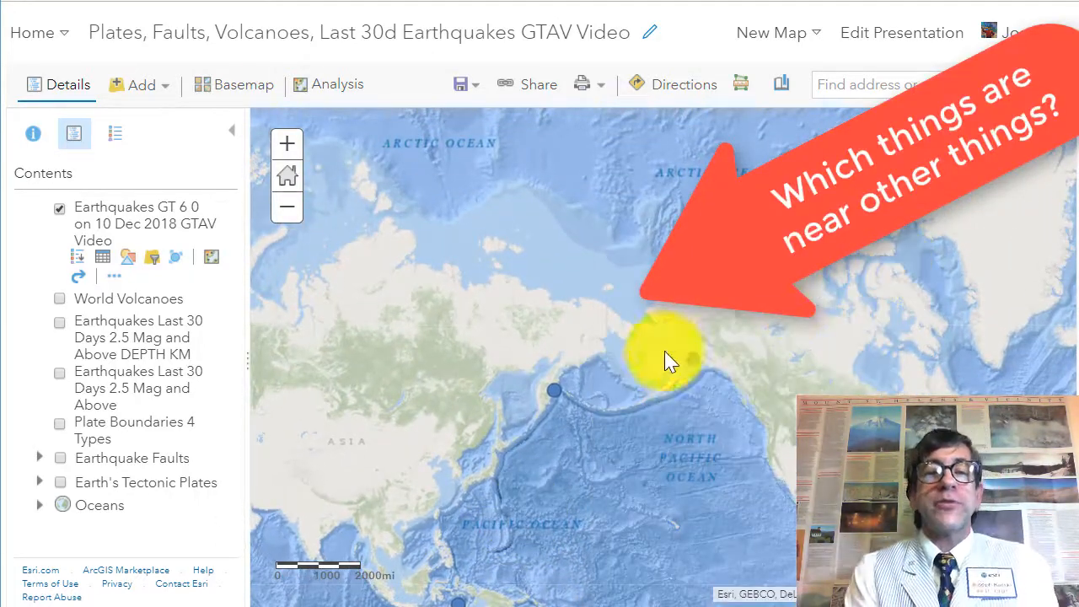
{"action": "left_click", "coordinate": [692, 361]}
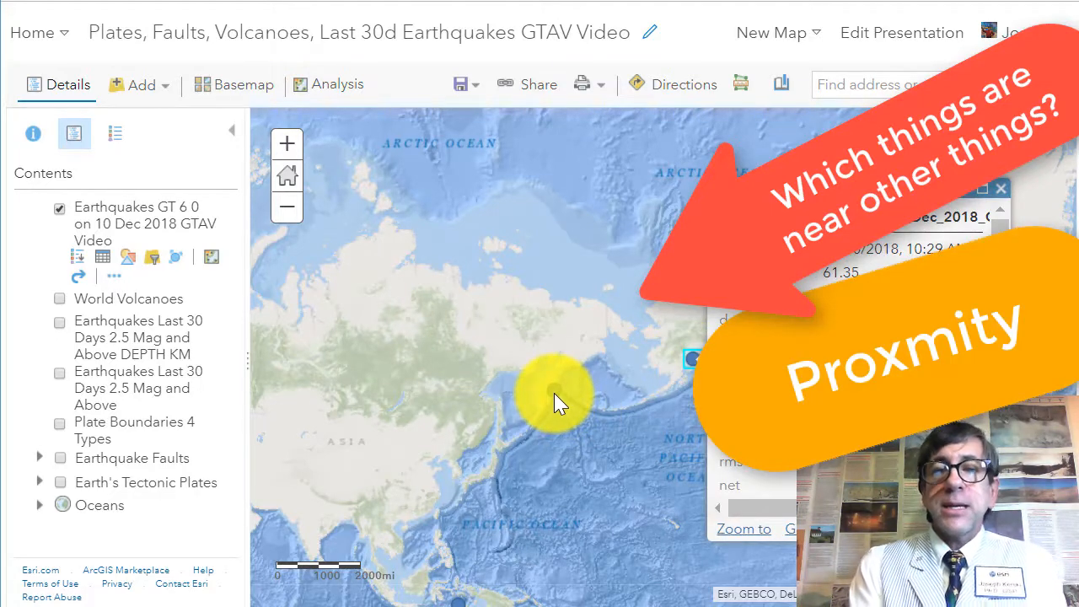
{"action": "left_click", "coordinate": [554, 392]}
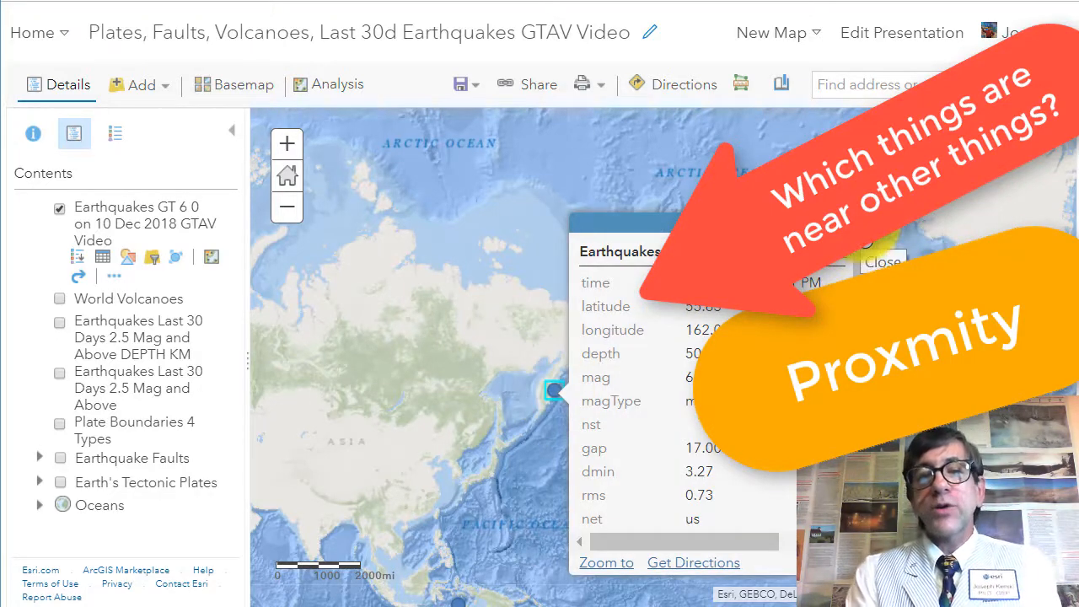
{"action": "left_click", "coordinate": [862, 225]}
{"action": "left_click_drag", "start_coordinate": [647, 395], "coordinate": [764, 193]}
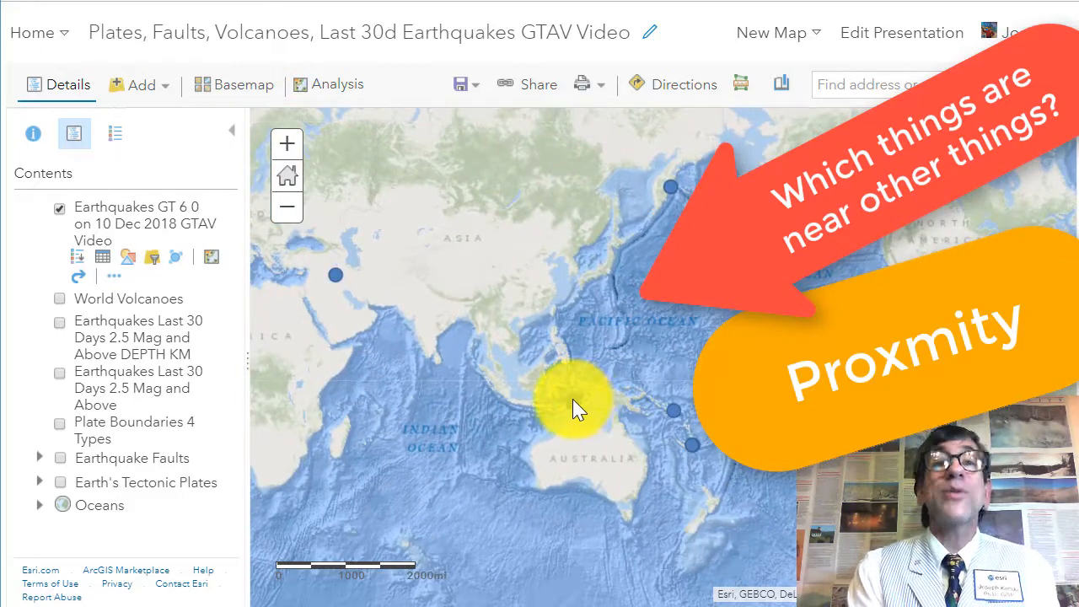
{"action": "left_click", "coordinate": [573, 399]}
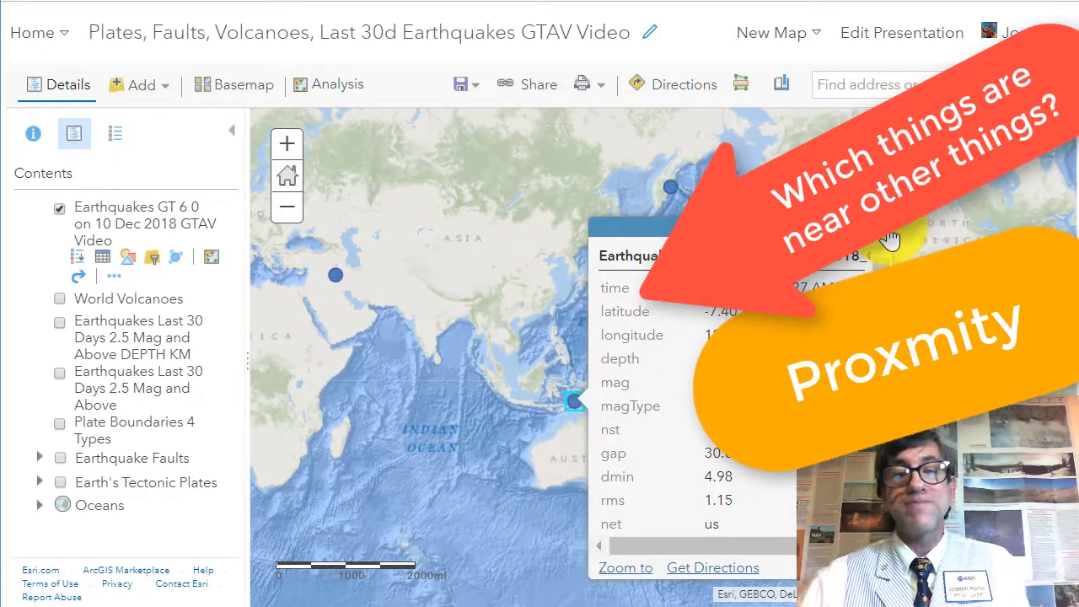
{"action": "left_click", "coordinate": [888, 230]}
Step: Examine the popup of the earthquake near New Caledonia and browse the remaining quakes across the oceans
{"action": "left_click", "coordinate": [696, 444]}
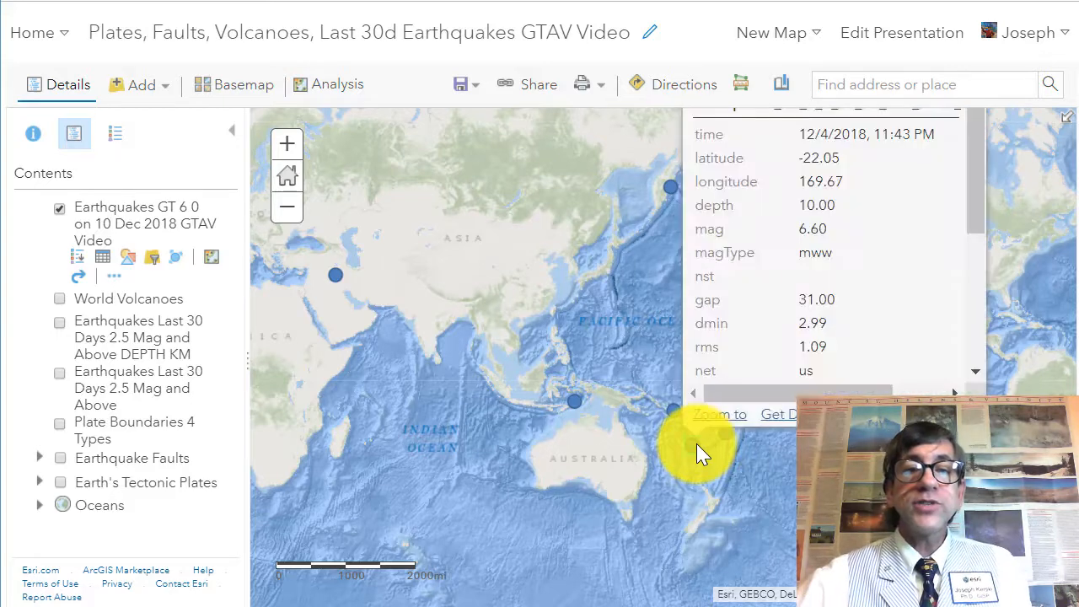
{"action": "left_click_drag", "start_coordinate": [766, 494], "coordinate": [722, 409]}
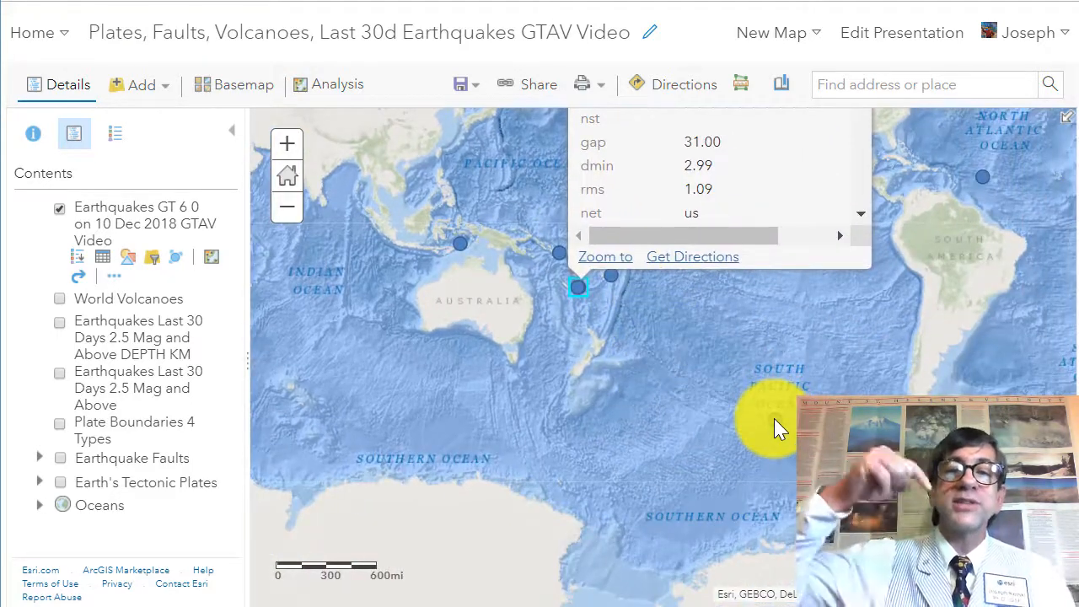
{"action": "left_click", "coordinate": [774, 418]}
{"action": "left_click", "coordinate": [750, 268]}
{"action": "left_click_drag", "start_coordinate": [657, 314], "coordinate": [750, 464]}
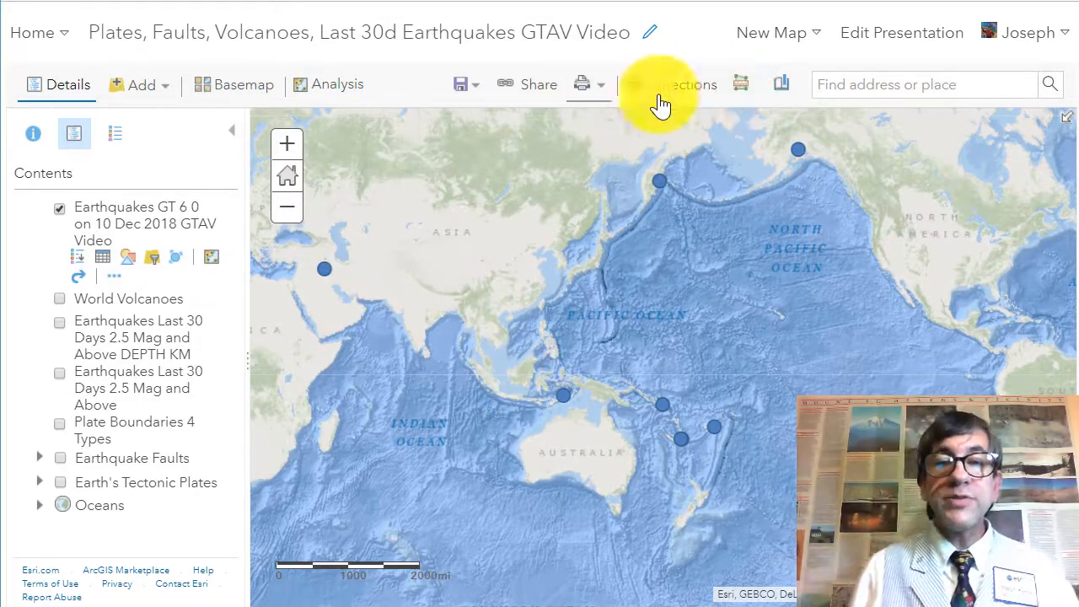
{"action": "left_click", "coordinate": [783, 89]}
{"action": "left_click", "coordinate": [809, 253]}
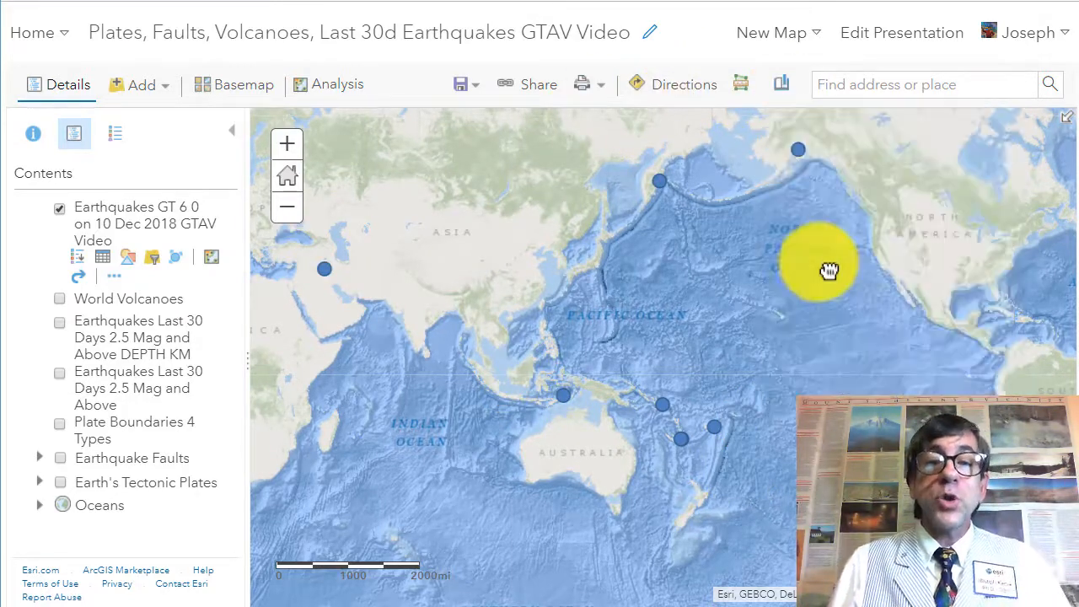
{"action": "left_click_drag", "start_coordinate": [730, 354], "coordinate": [884, 296]}
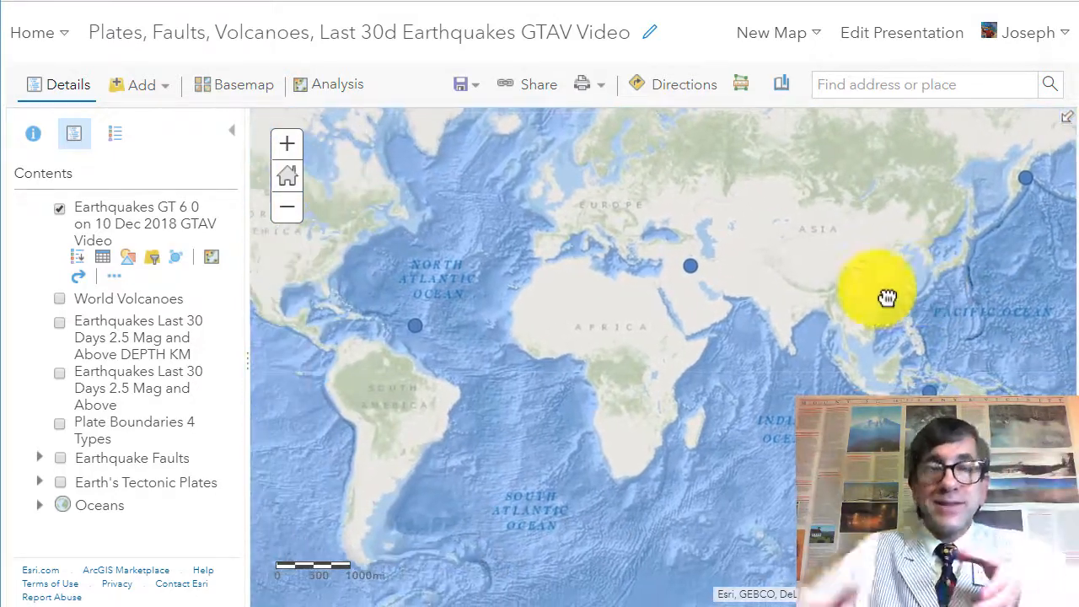
{"action": "left_click_drag", "start_coordinate": [747, 330], "coordinate": [872, 354]}
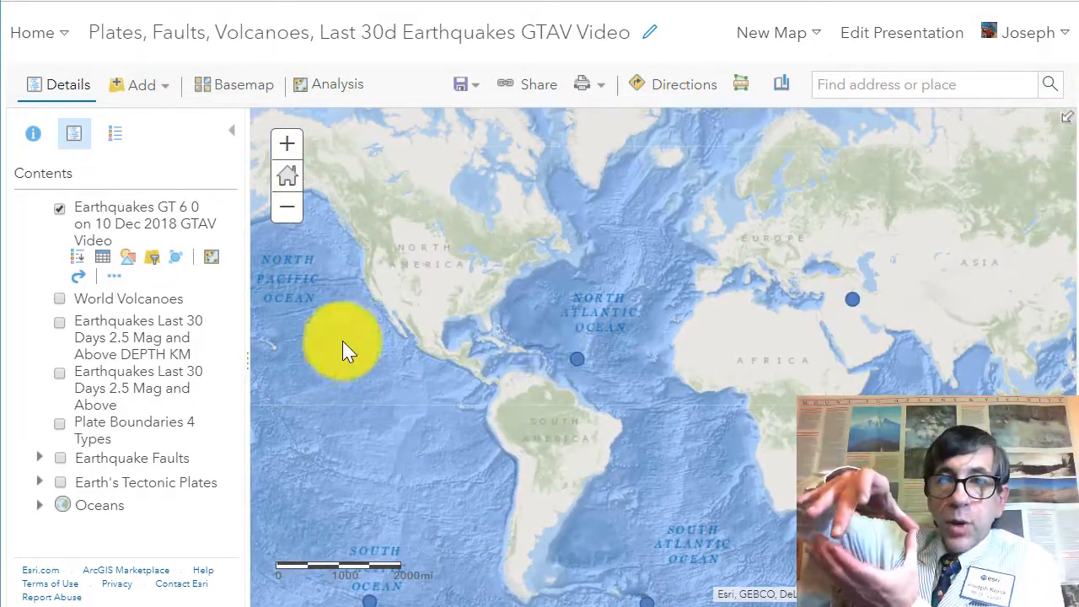
Step: Locate Melbourne, Victoria, AUS with the place search
{"action": "left_click", "coordinate": [335, 87]}
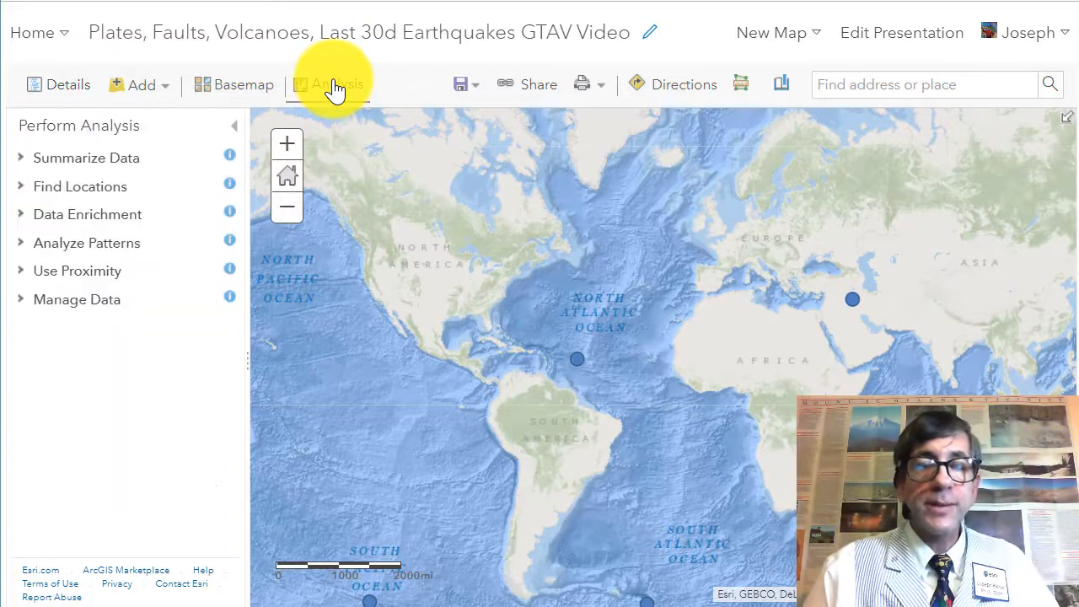
{"action": "left_click", "coordinate": [23, 282]}
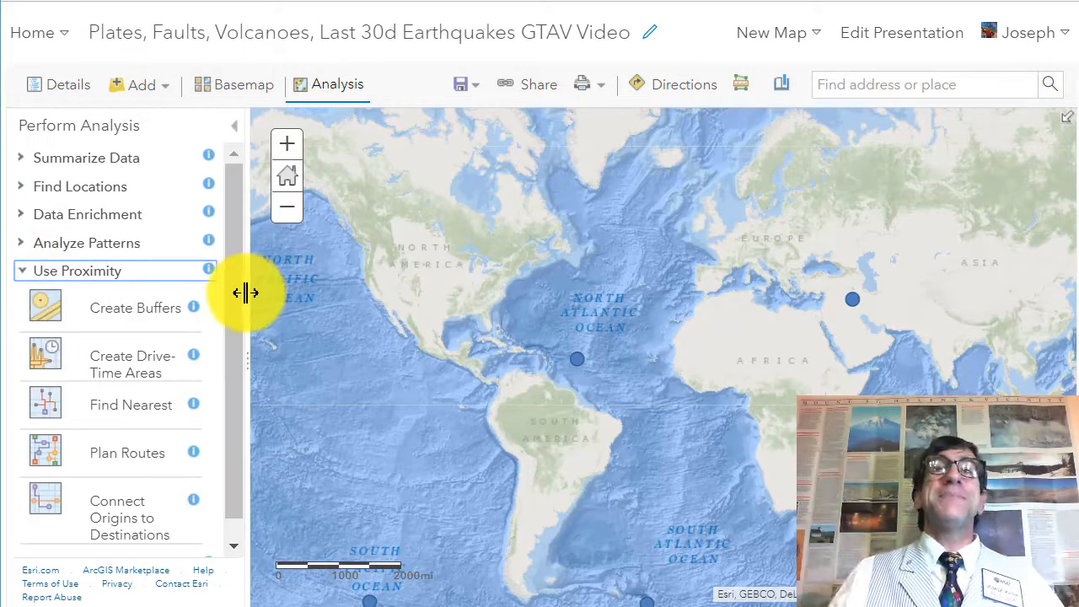
{"action": "left_click", "coordinate": [890, 82]}
{"action": "type", "text": "Melbourne"}
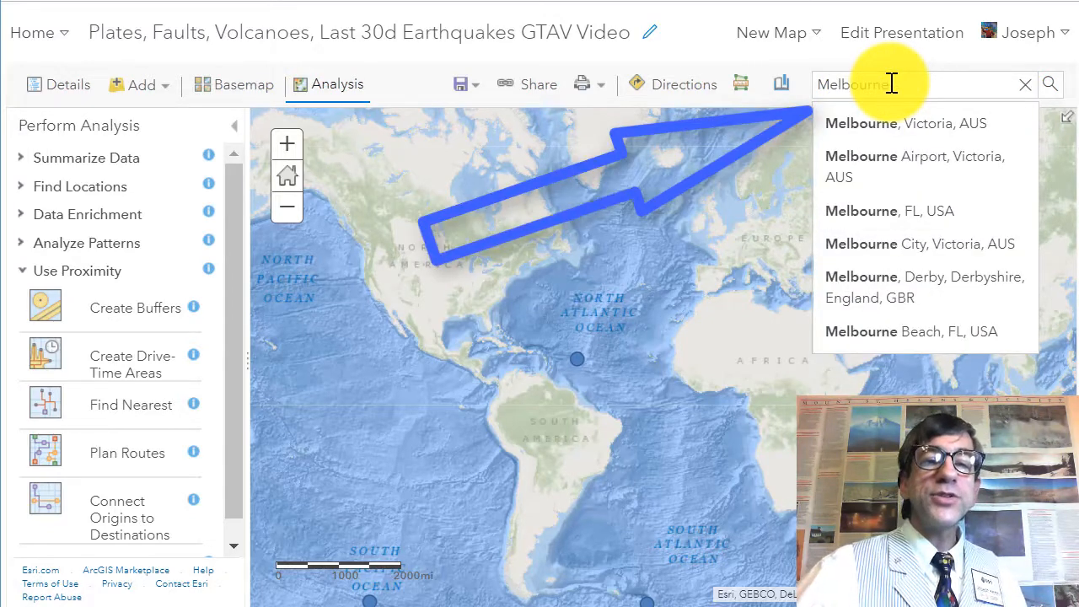
{"action": "left_click", "coordinate": [894, 127]}
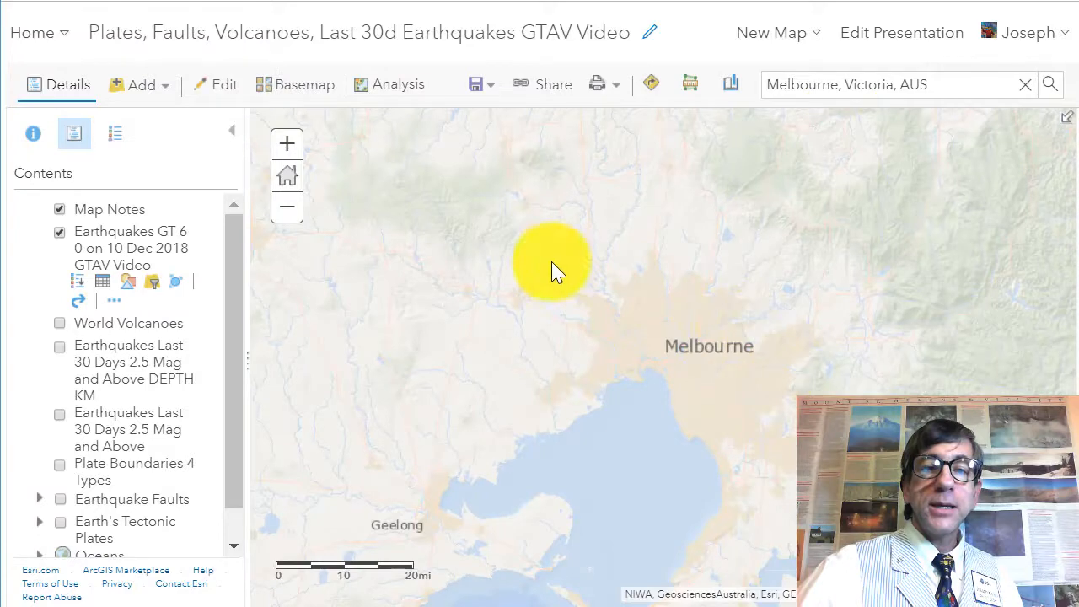
Step: Start the Summarize Nearby analysis with the Map Notes points as the layer distances are measured from
{"action": "left_click", "coordinate": [114, 216]}
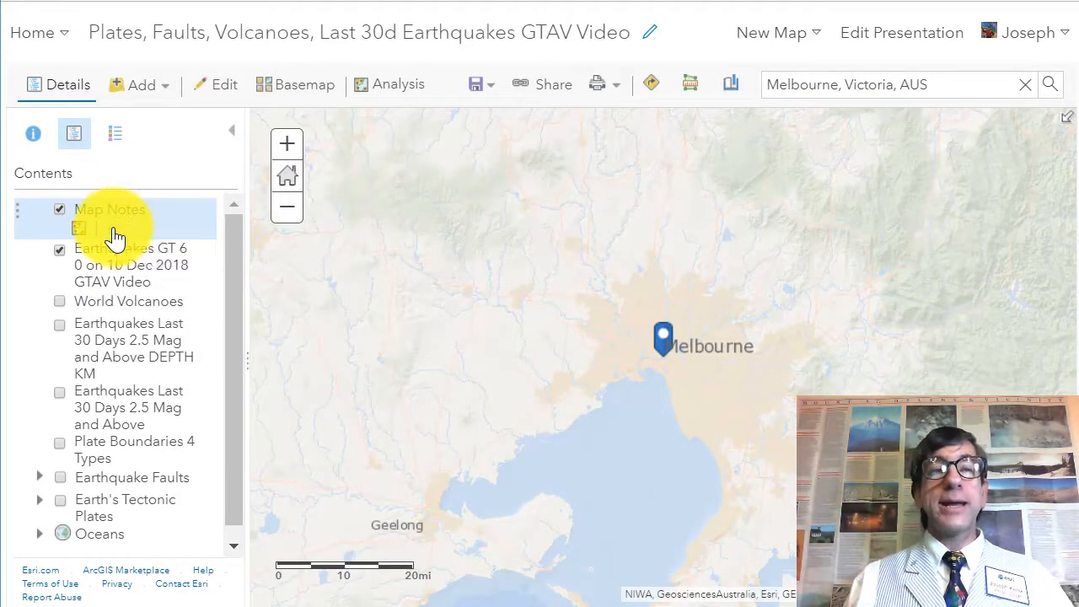
{"action": "left_click", "coordinate": [113, 228]}
{"action": "left_click", "coordinate": [163, 252]}
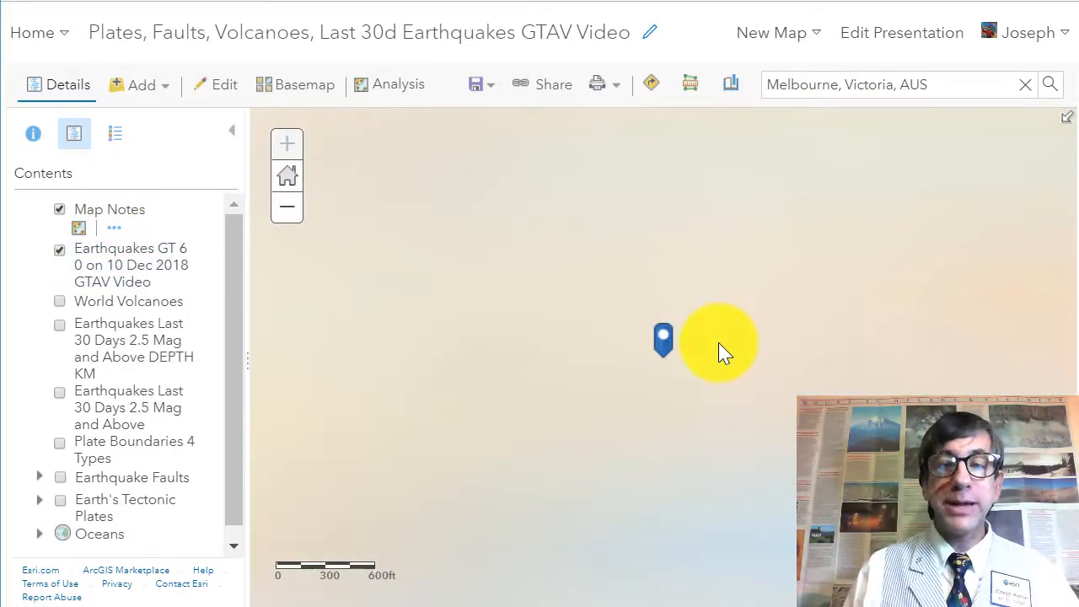
{"action": "scroll", "coordinate": [721, 353], "scroll_direction": "down", "scroll_amount": 5}
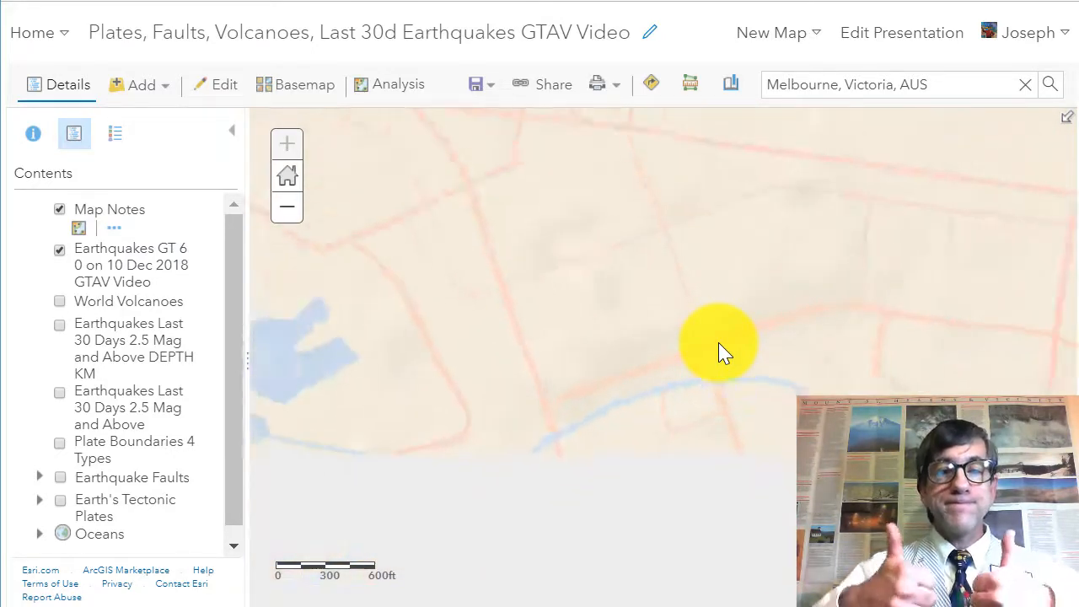
{"action": "scroll", "coordinate": [721, 353], "scroll_direction": "down", "scroll_amount": 2}
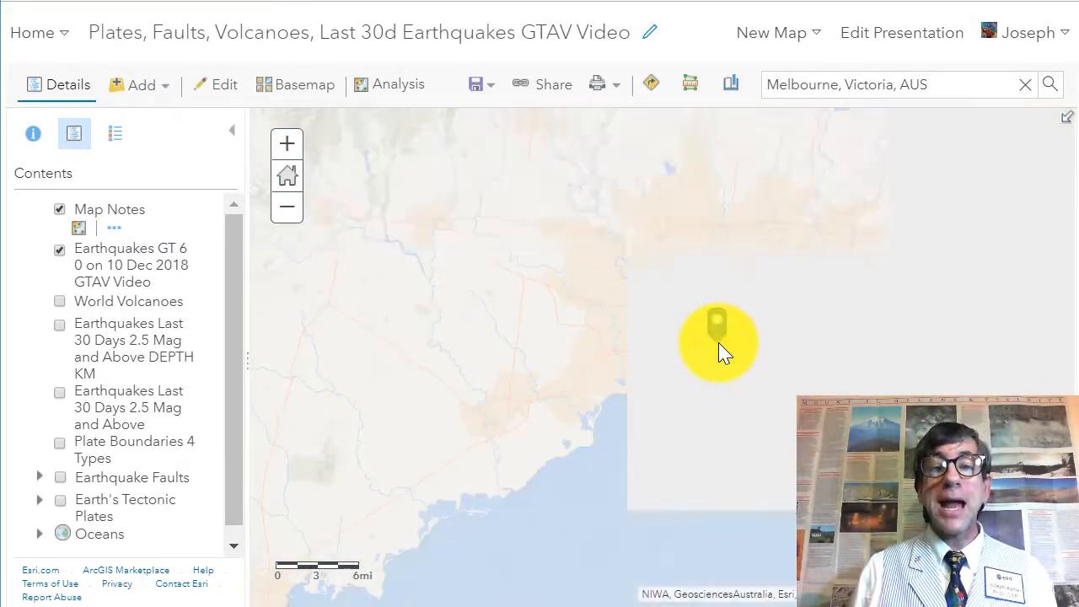
{"action": "scroll", "coordinate": [720, 352], "scroll_direction": "down", "scroll_amount": 2}
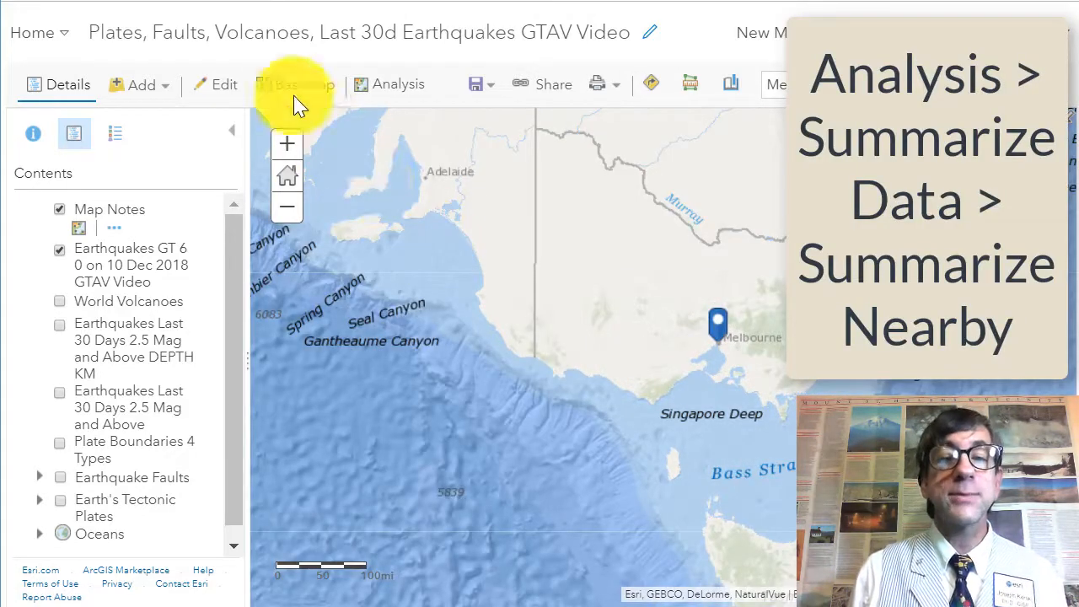
{"action": "left_click", "coordinate": [369, 87]}
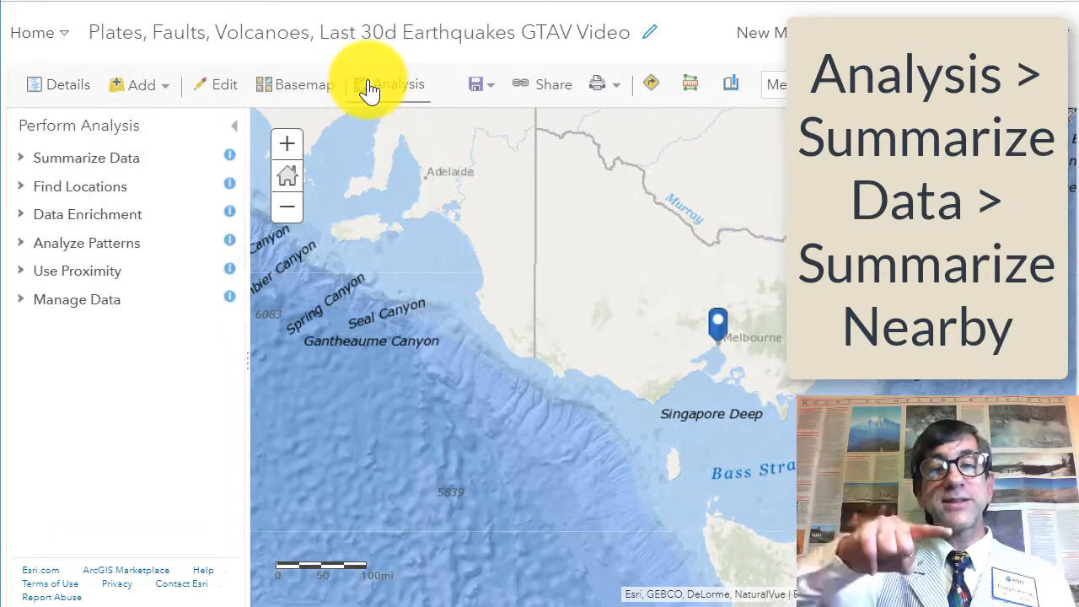
{"action": "left_click", "coordinate": [108, 161]}
{"action": "left_click", "coordinate": [113, 310]}
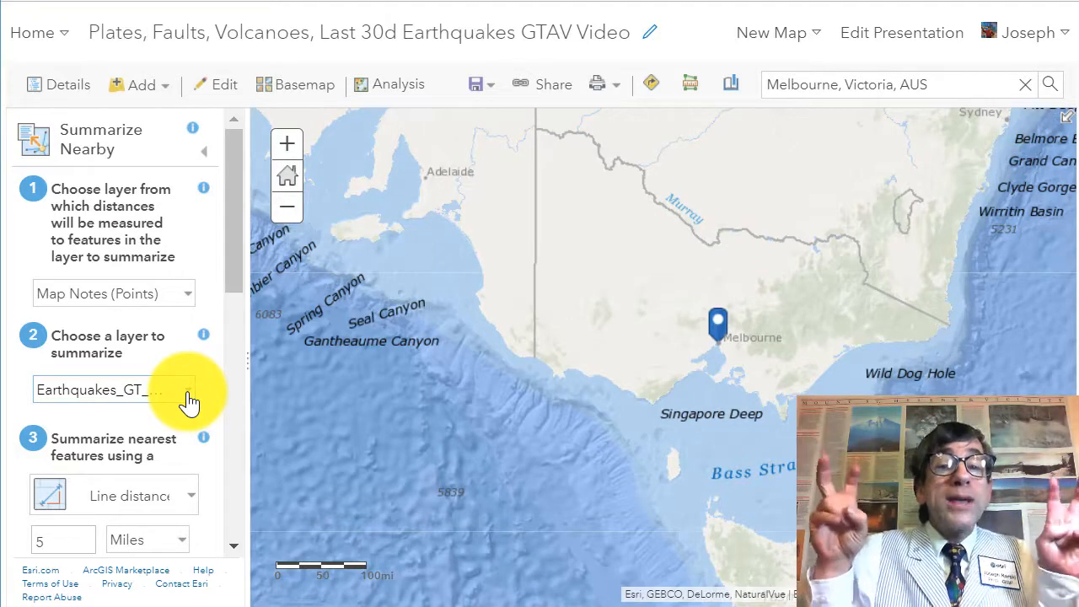
Step: Choose the earthquake layer to summarize and use a 4000 Kilometers line distance
{"action": "left_click", "coordinate": [189, 402]}
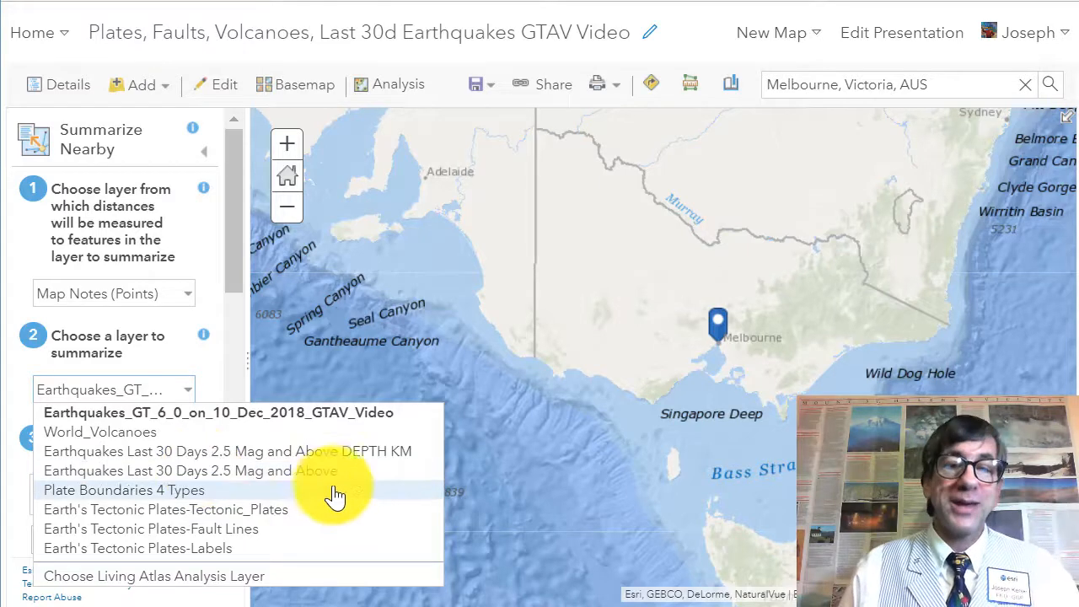
{"action": "left_click", "coordinate": [357, 474]}
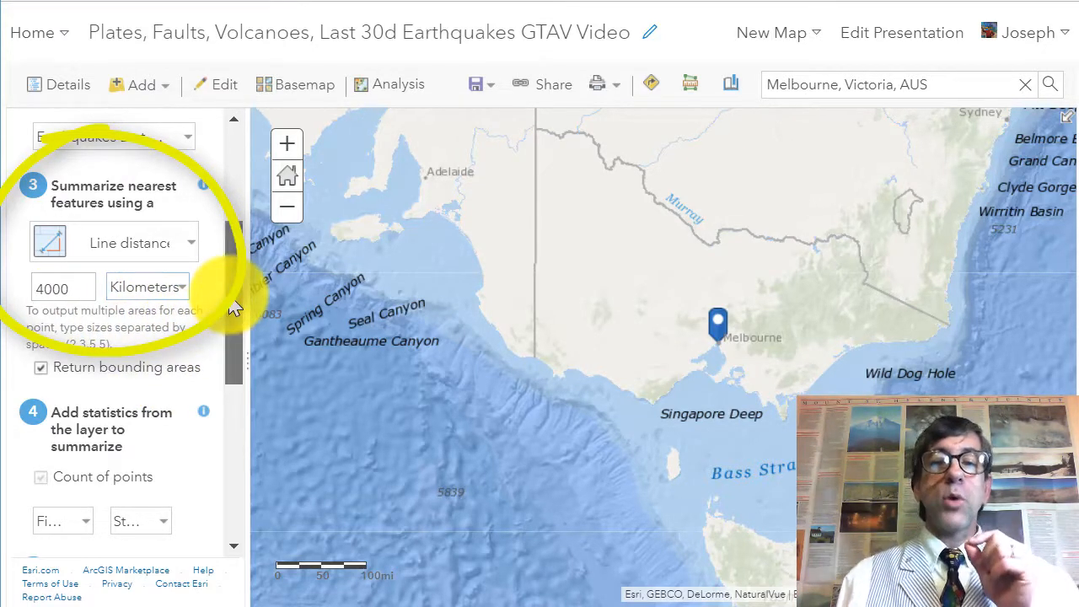
{"action": "scroll", "coordinate": [232, 327], "scroll_direction": "down", "scroll_amount": 1}
{"action": "scroll", "coordinate": [233, 325], "scroll_direction": "down", "scroll_amount": 1}
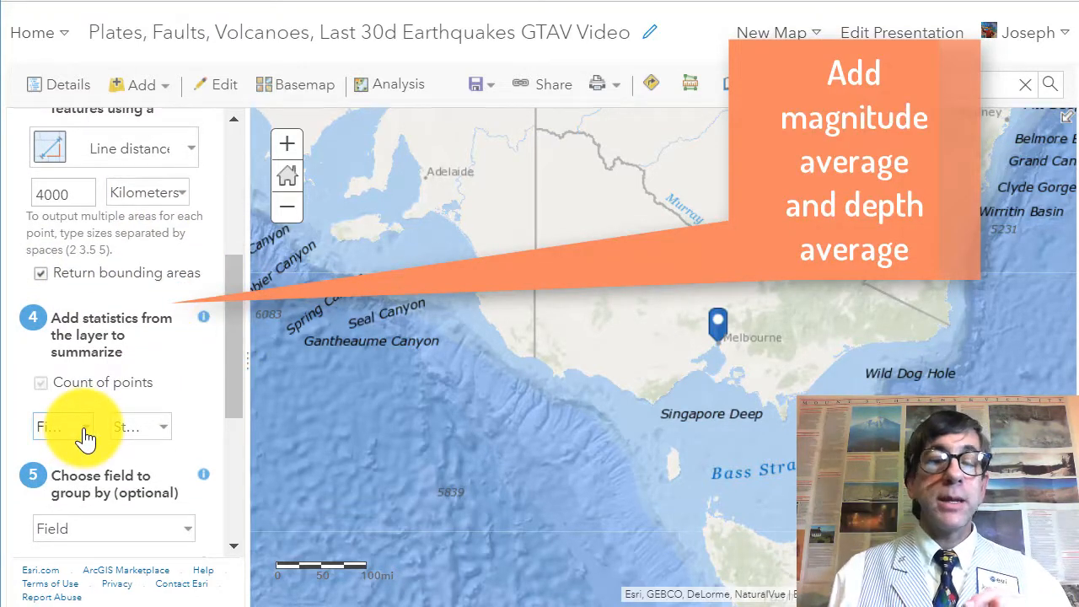
Step: Add an Average statistic for the mag field
{"action": "left_click", "coordinate": [86, 437]}
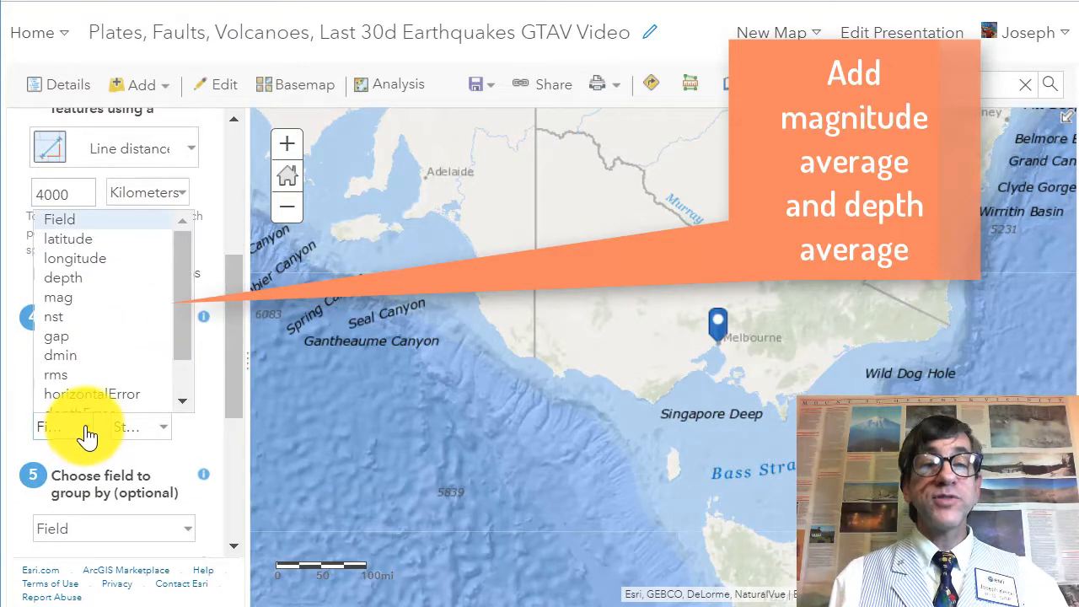
{"action": "left_click", "coordinate": [77, 297]}
{"action": "left_click", "coordinate": [139, 428]}
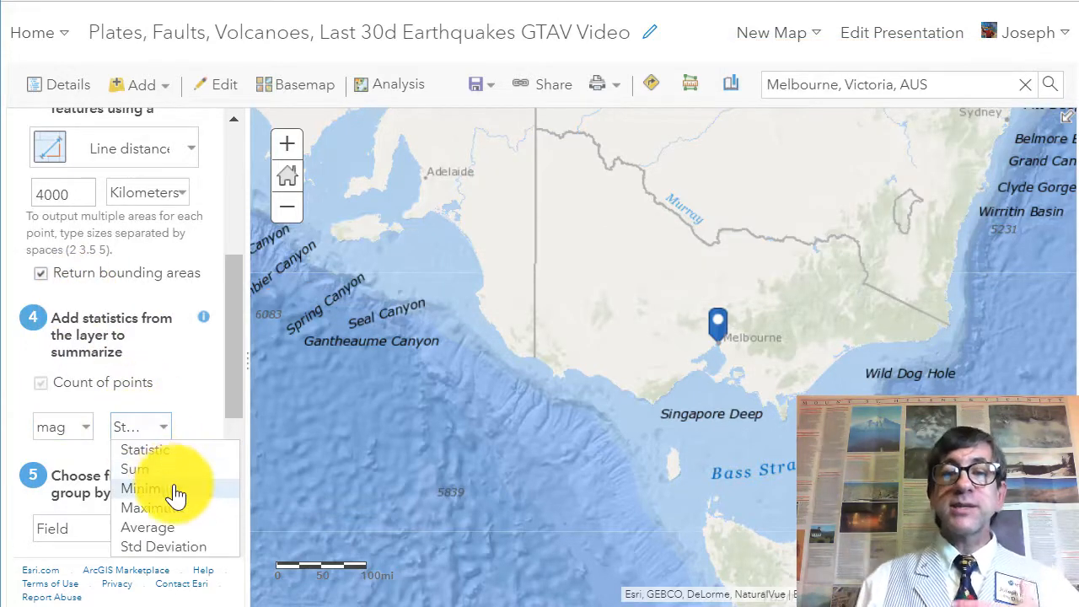
{"action": "left_click", "coordinate": [190, 529]}
Step: Add an Average statistic for the depth field as a second summary statistic
{"action": "left_click", "coordinate": [90, 469]}
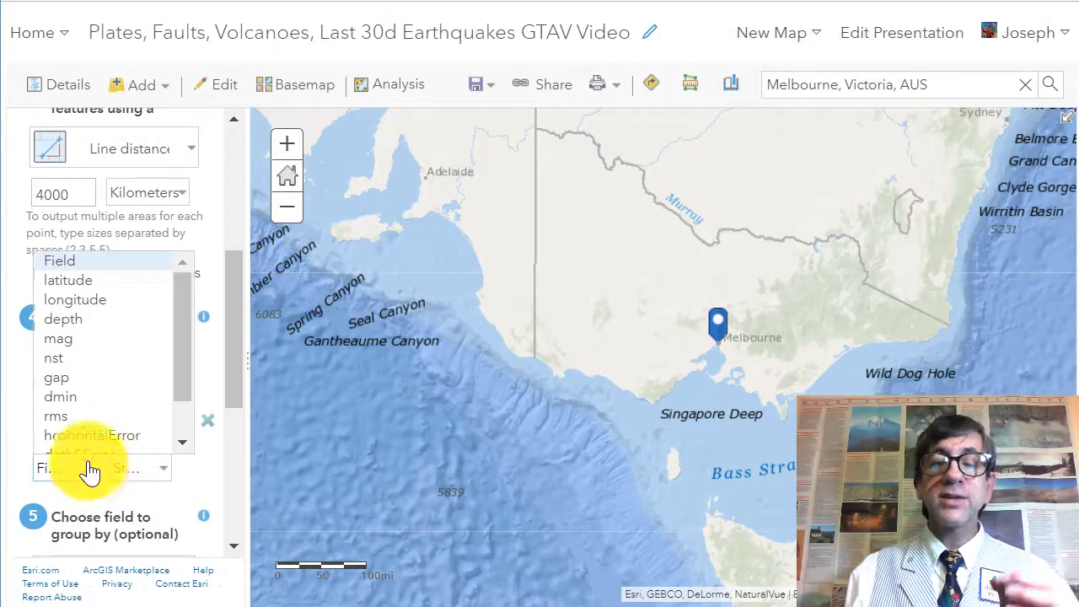
{"action": "left_click", "coordinate": [60, 319]}
{"action": "left_click", "coordinate": [151, 472]}
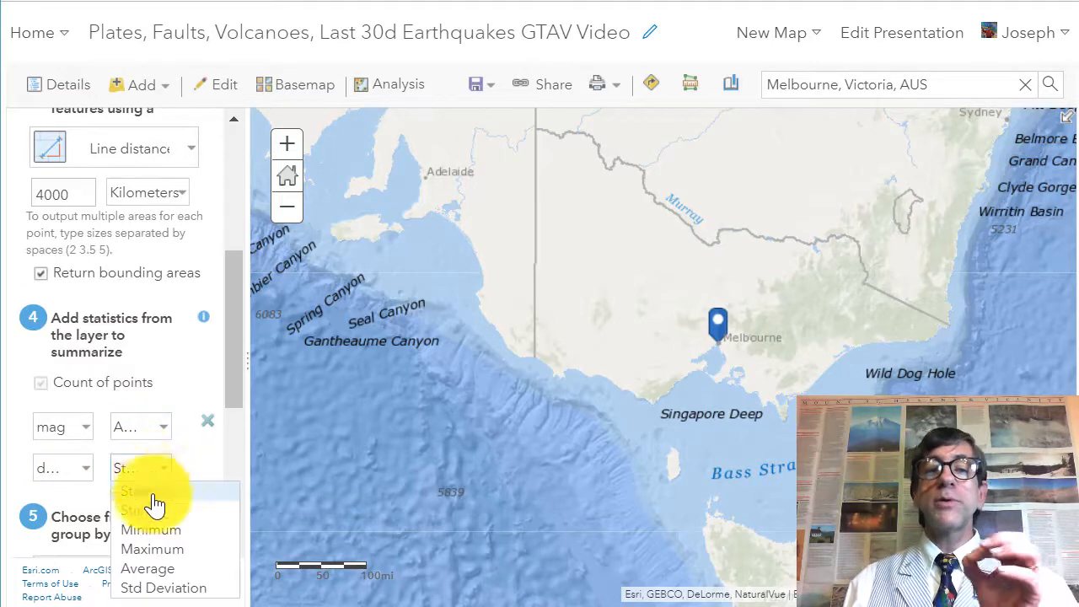
{"action": "left_click", "coordinate": [174, 570]}
Step: Name the result layer 'Earthquakes within 4000 km of Melbourne as of 10 Dec 2018 GTAV video' and turn off Use current map extent
{"action": "scroll", "coordinate": [229, 413], "scroll_direction": "down", "scroll_amount": 1}
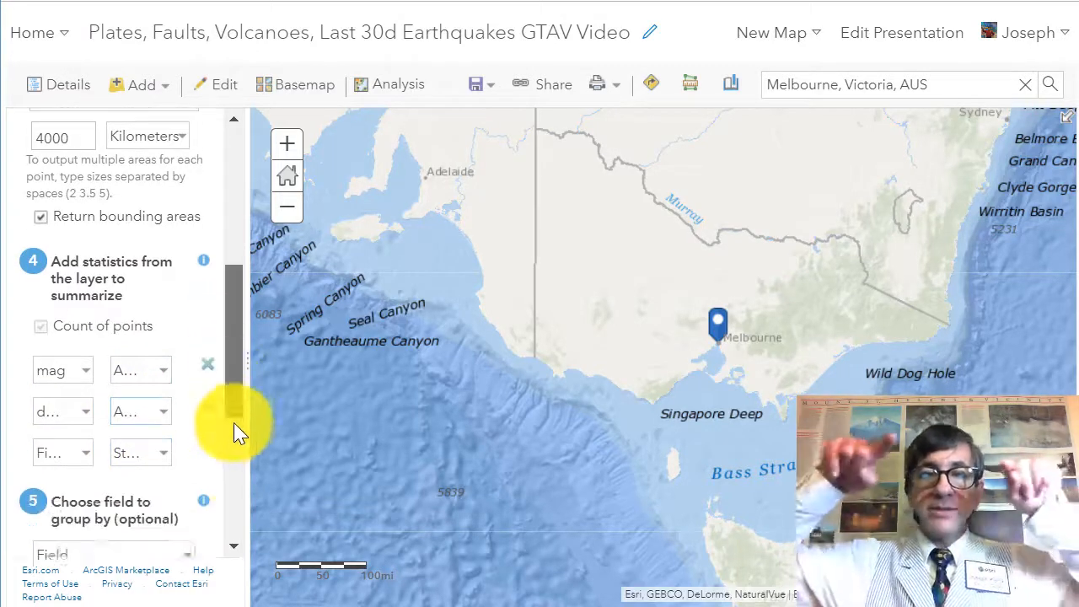
{"action": "scroll", "coordinate": [235, 446], "scroll_direction": "down", "scroll_amount": 5}
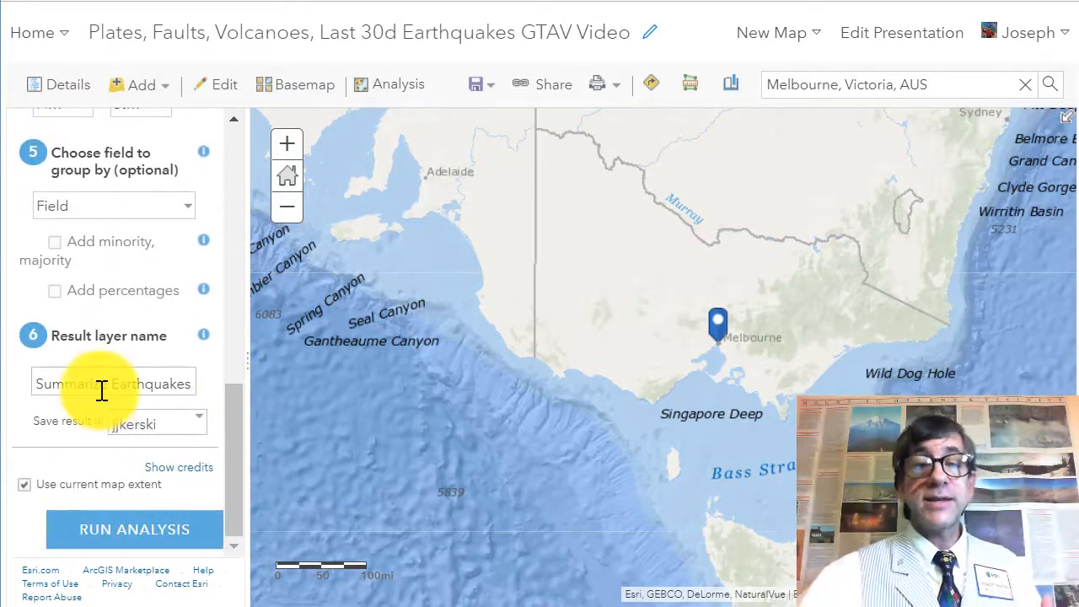
{"action": "triple_click", "coordinate": [102, 390]}
{"action": "type", "text": "Earth"}
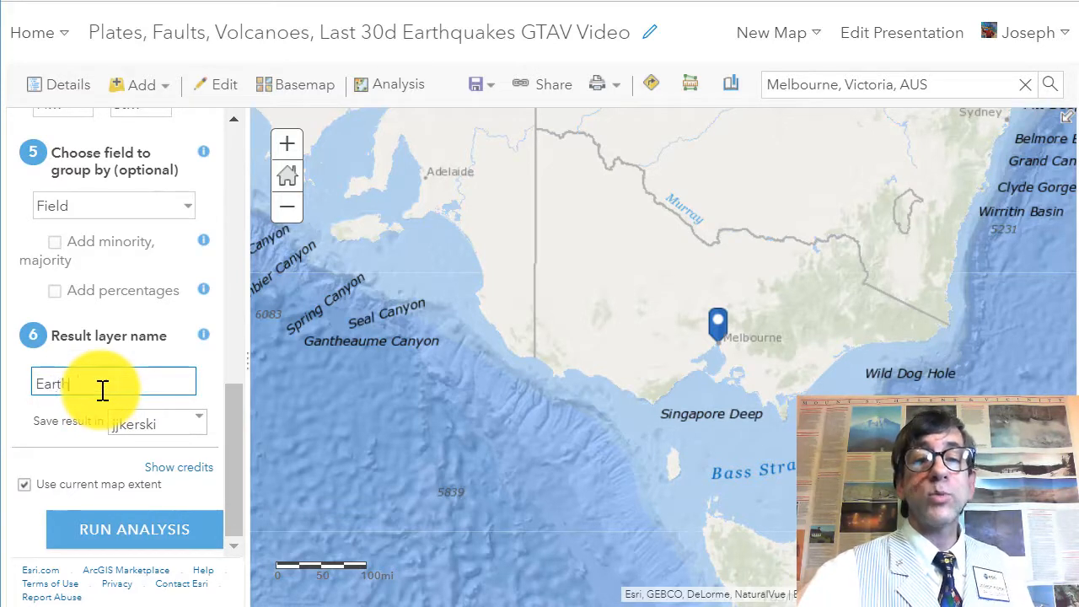
{"action": "type", "text": "quakes within"}
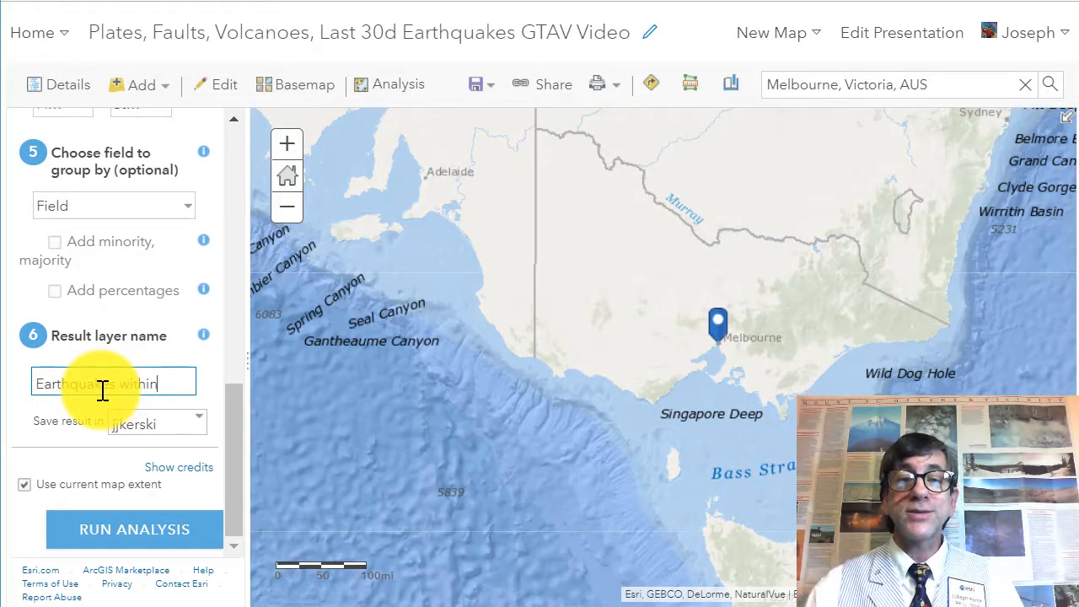
{"action": "type", "text": " 4000 km of"}
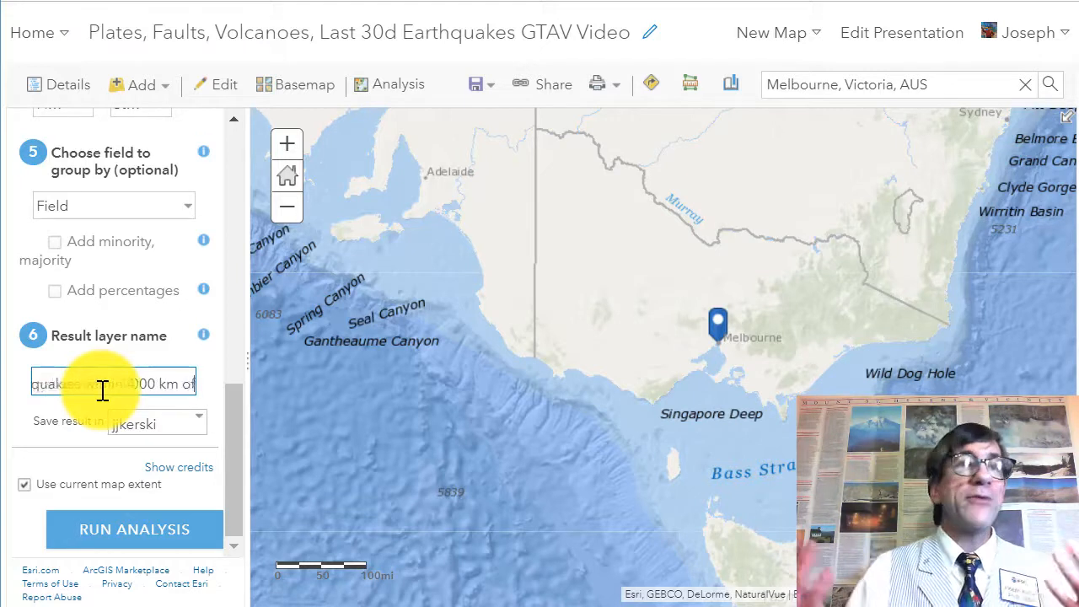
{"action": "type", "text": " Melbourne as of"}
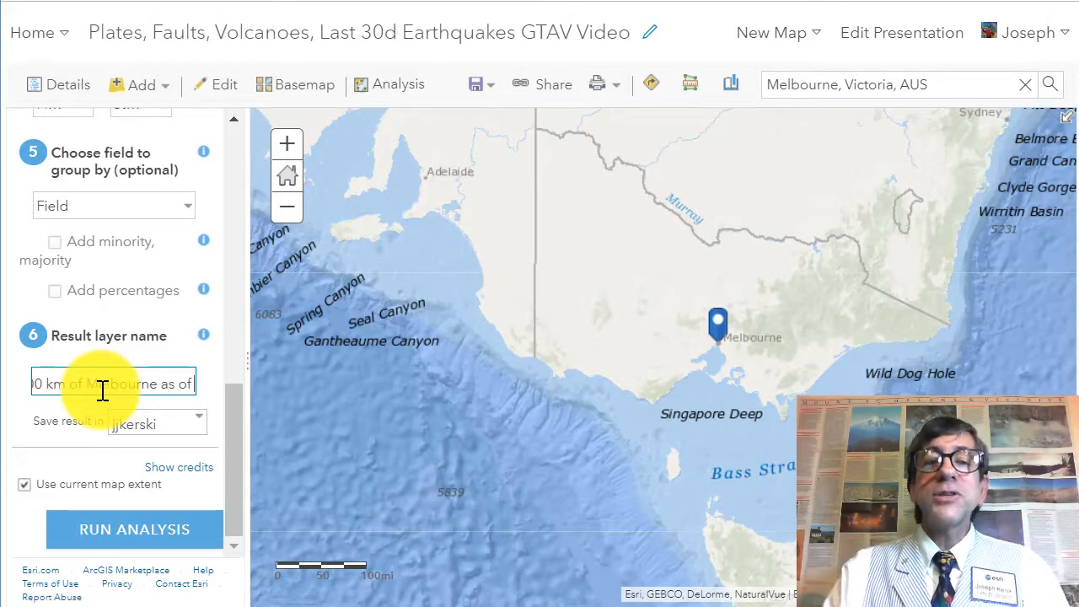
{"action": "type", "text": " 10 Dec 2018"}
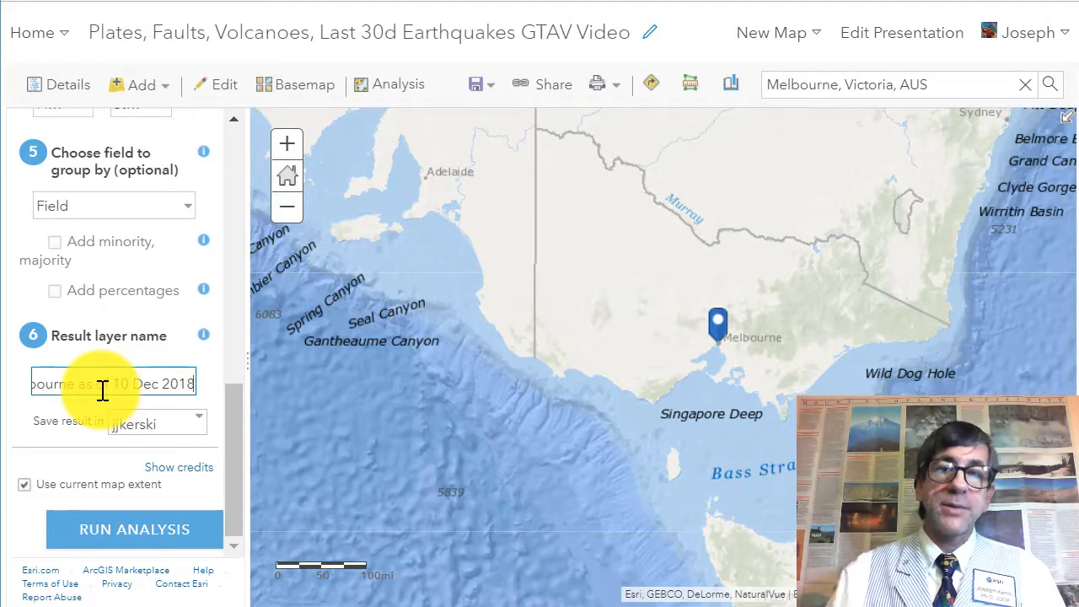
{"action": "left_click", "coordinate": [25, 485]}
{"action": "type", "text": "GTAV video"}
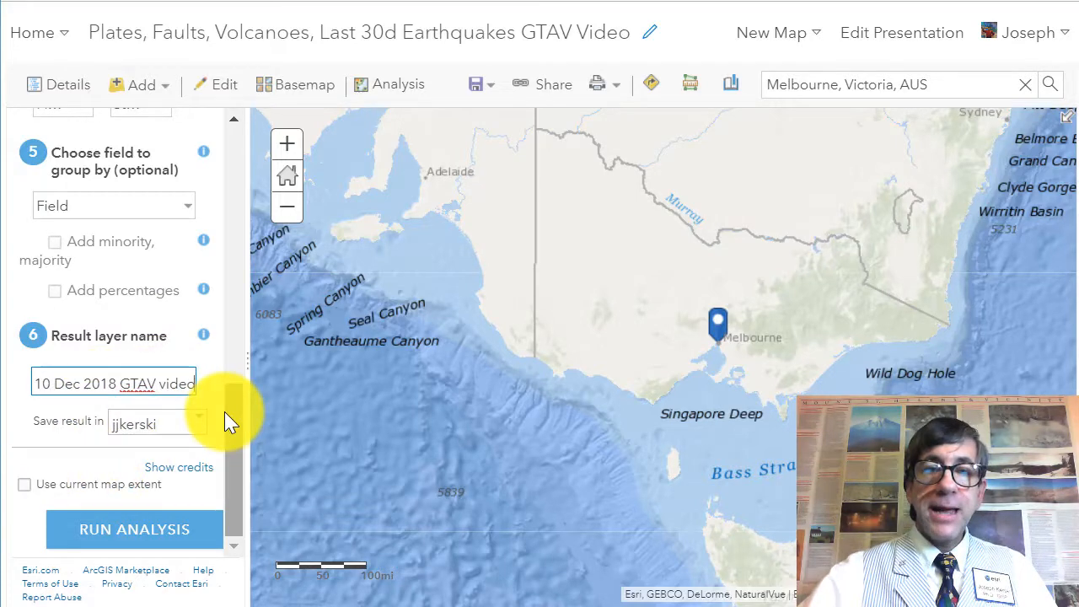
Step: Run the Summarize Nearby analysis and zoom out to the result around Melbourne
{"action": "left_click", "coordinate": [154, 540]}
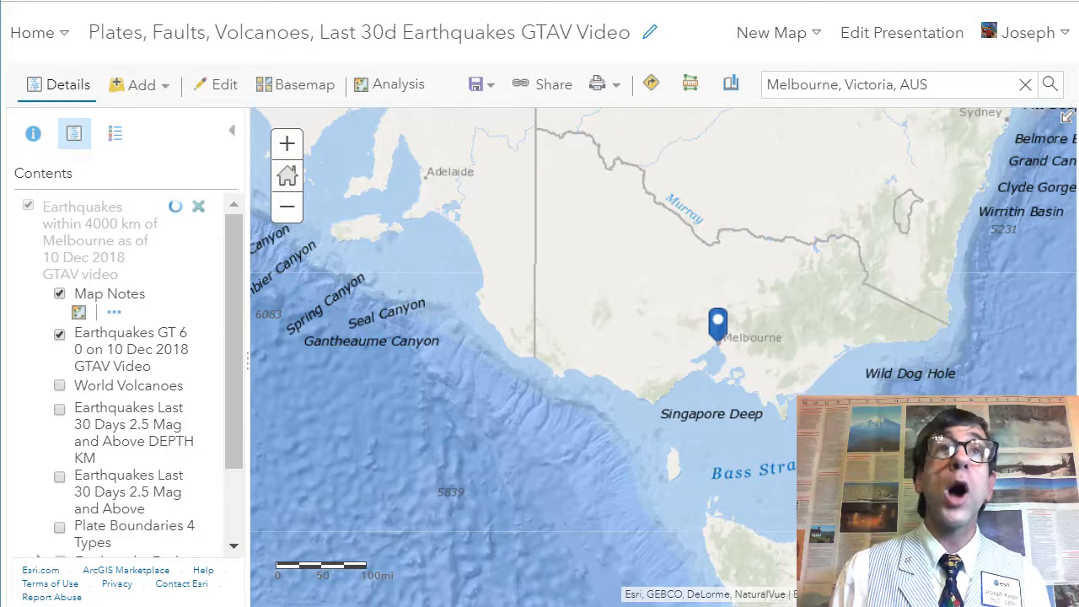
{"action": "left_click", "coordinate": [284, 216]}
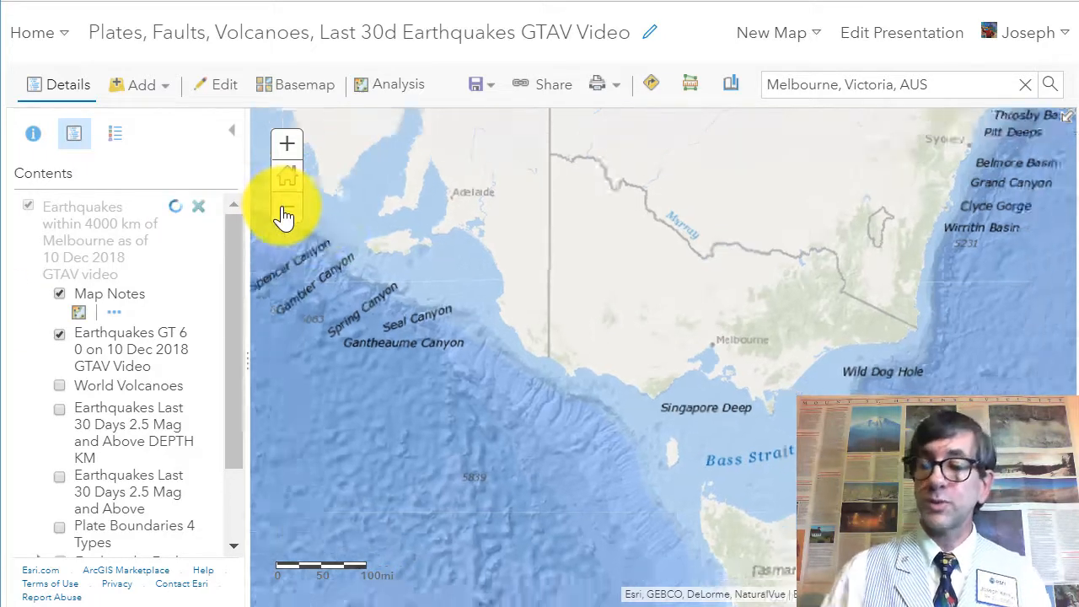
{"action": "left_click", "coordinate": [285, 216]}
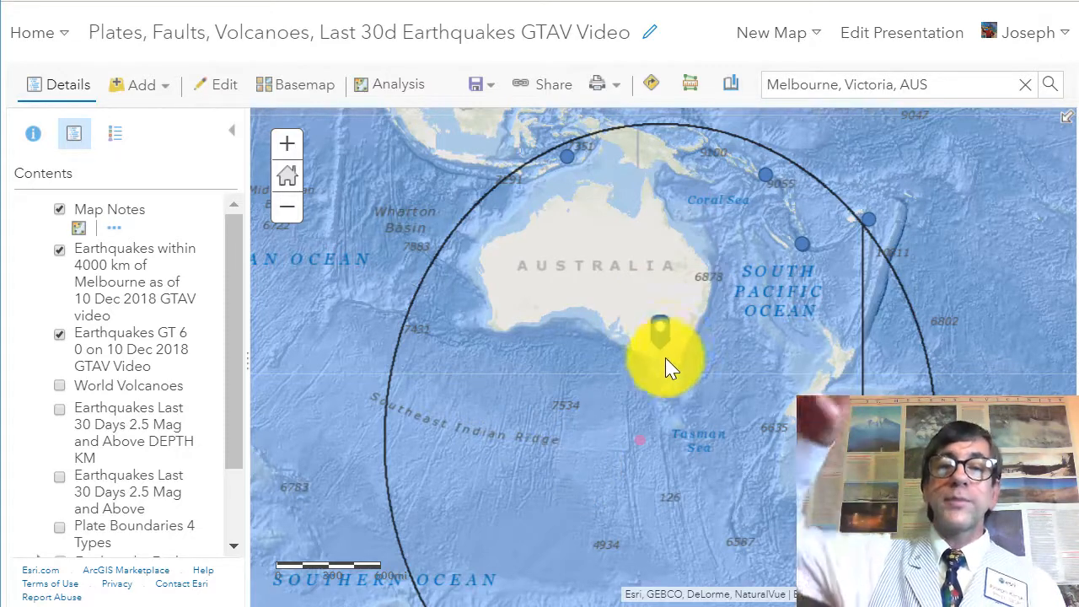
Step: Measure in kilometers the distance from the Melbourne pin to the edge of the 4000 km ring
{"action": "left_click_drag", "start_coordinate": [658, 377], "coordinate": [632, 295]}
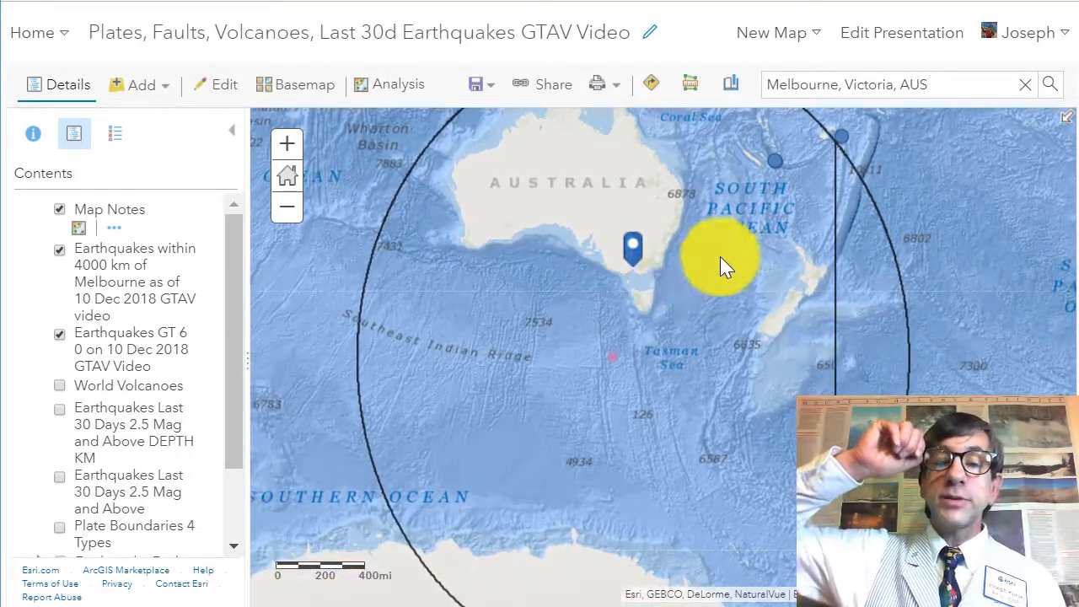
{"action": "left_click", "coordinate": [691, 91]}
{"action": "left_click", "coordinate": [737, 177]}
{"action": "left_click", "coordinate": [826, 175]}
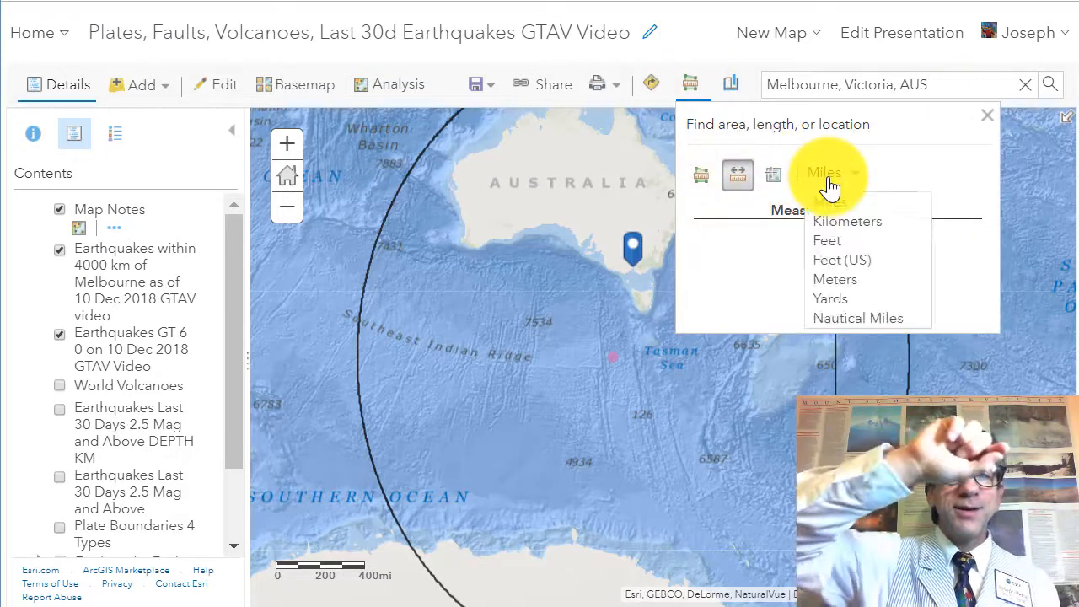
{"action": "left_click", "coordinate": [850, 230]}
{"action": "left_click", "coordinate": [634, 266]}
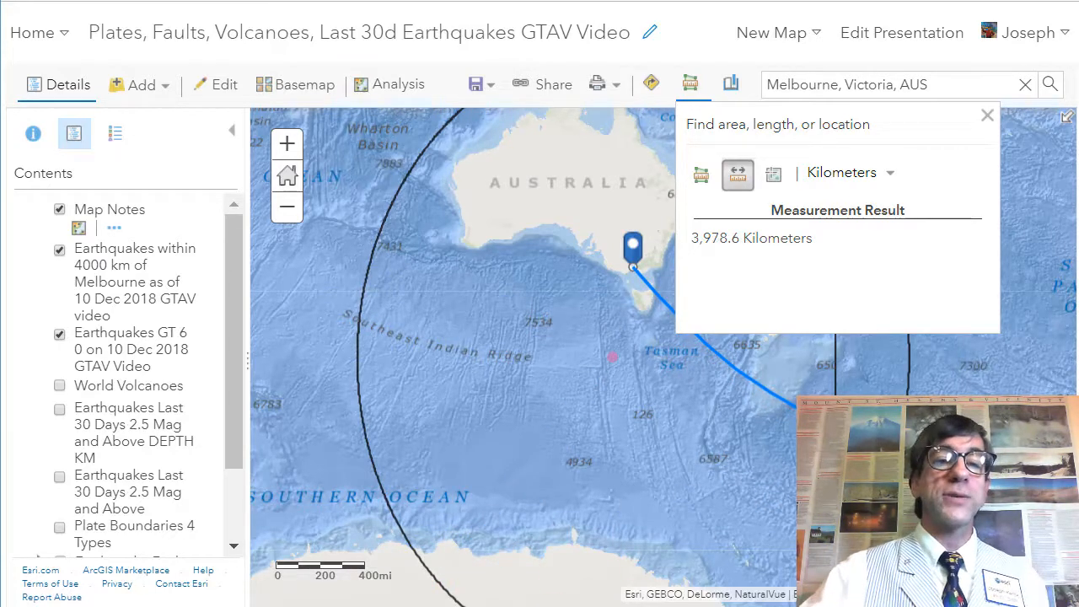
{"action": "double_click", "coordinate": [436, 133]}
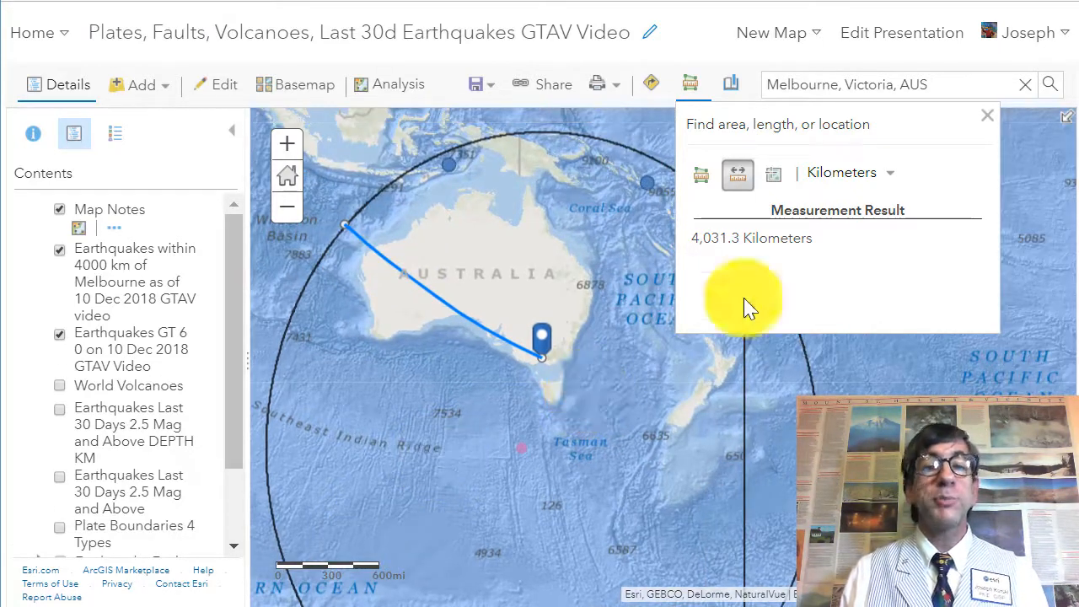
{"action": "left_click", "coordinate": [988, 126]}
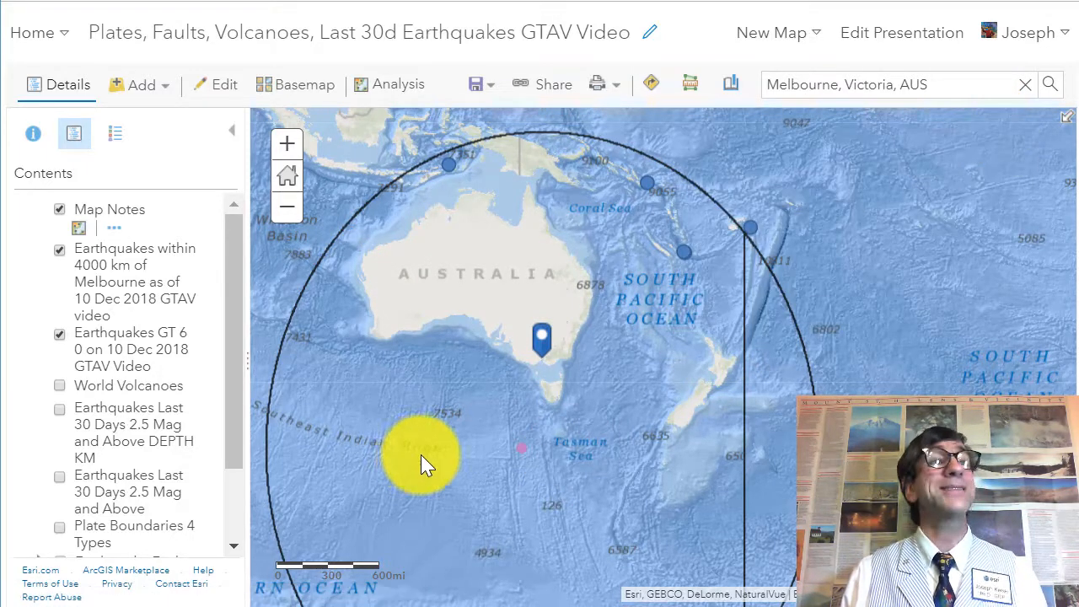
Step: Open the attribute table of the Earthquakes within 4000 km of Melbourne layer and select its summary row
{"action": "left_click_drag", "start_coordinate": [422, 458], "coordinate": [519, 478]}
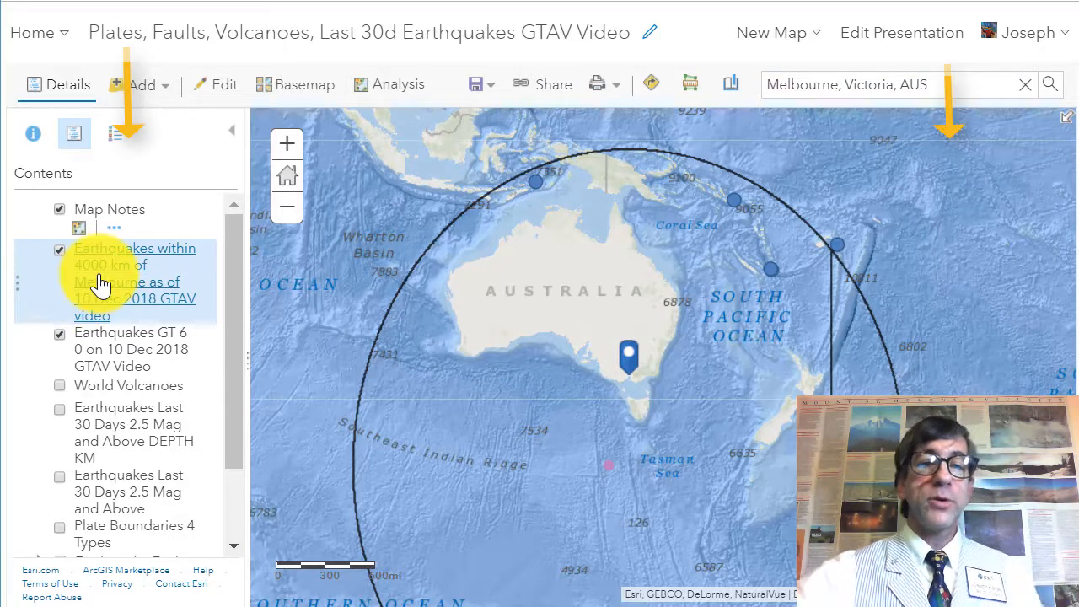
{"action": "left_click", "coordinate": [98, 283]}
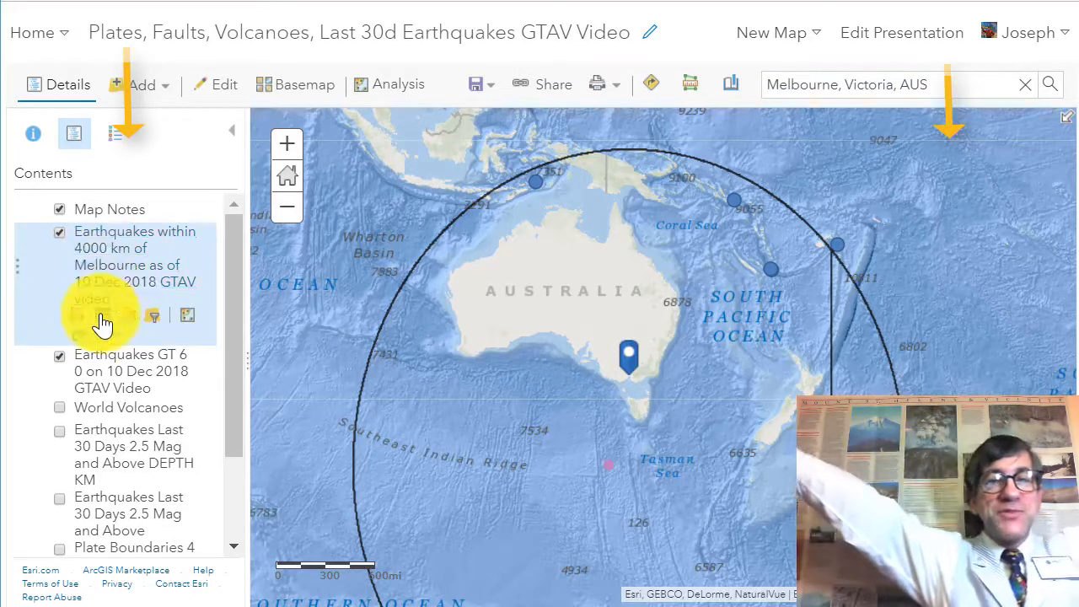
{"action": "left_click", "coordinate": [102, 316]}
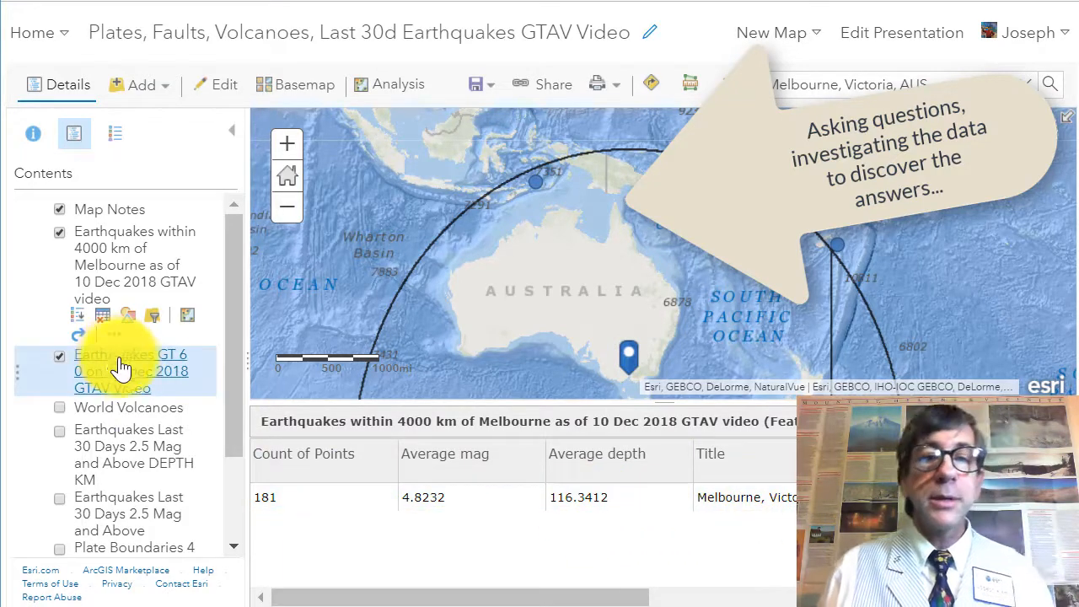
{"action": "left_click", "coordinate": [327, 504]}
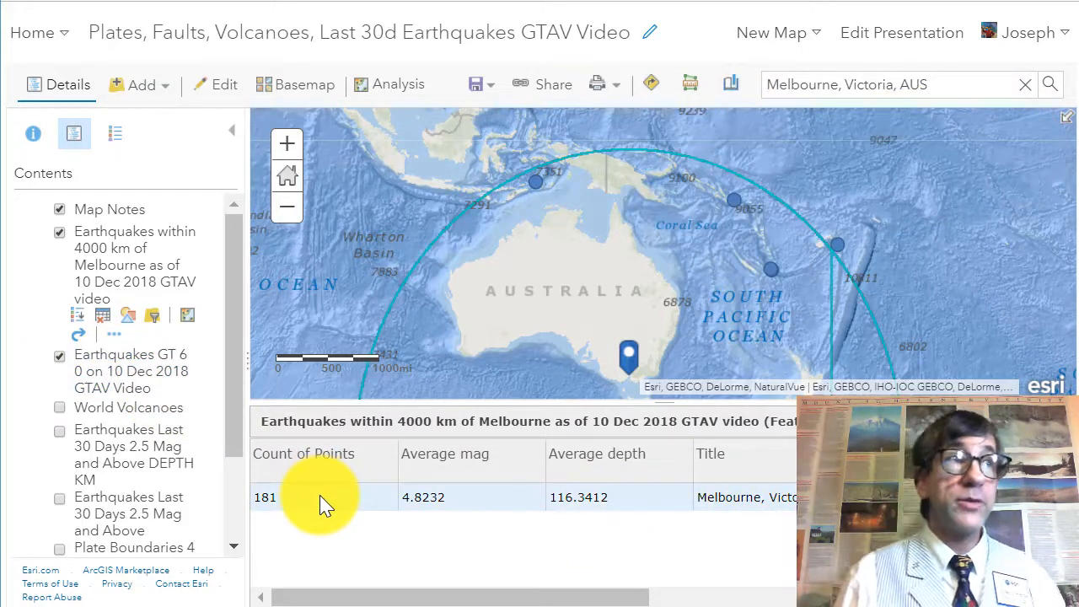
Step: Turn on the Earthquakes Last 30 Days 2.5 Mag and Above DEPTH KM layer
{"action": "left_click_drag", "start_coordinate": [234, 389], "coordinate": [234, 432]}
{"action": "left_click", "coordinate": [59, 369]}
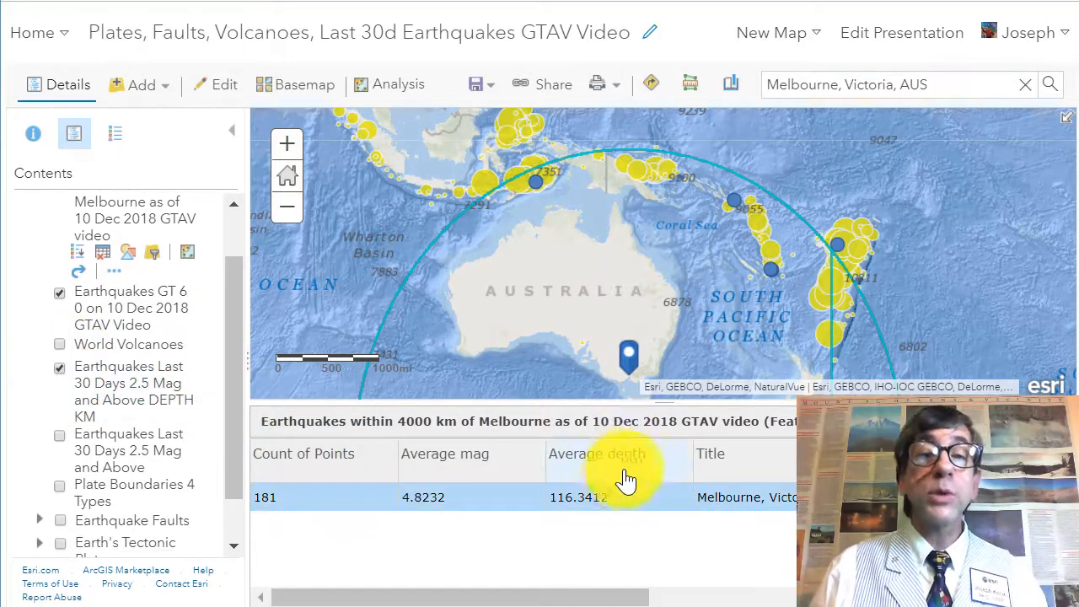
{"action": "left_click", "coordinate": [603, 499]}
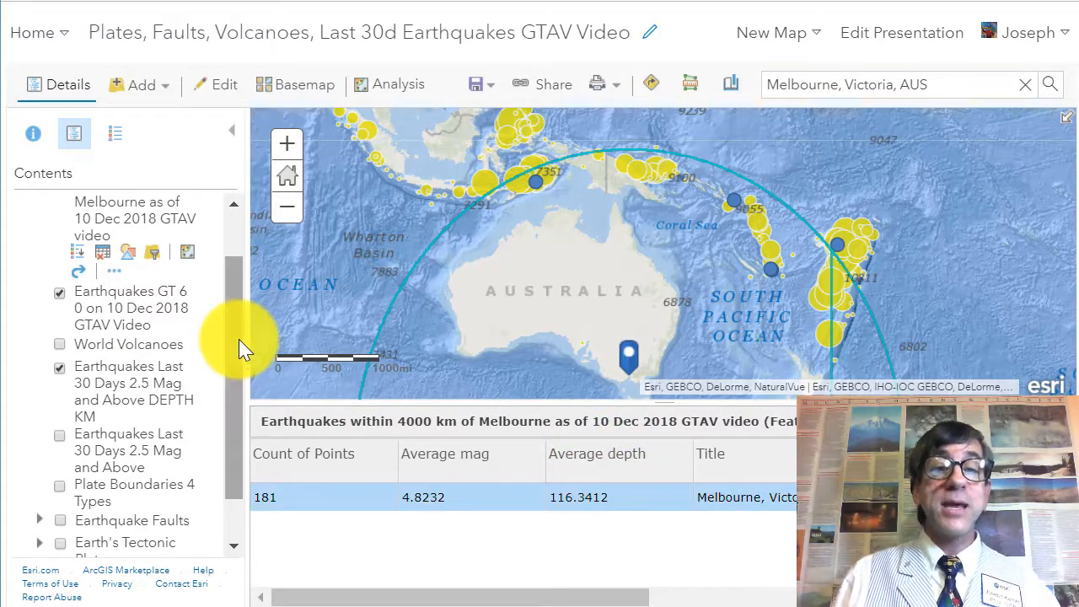
{"action": "left_click_drag", "start_coordinate": [241, 337], "coordinate": [237, 294]}
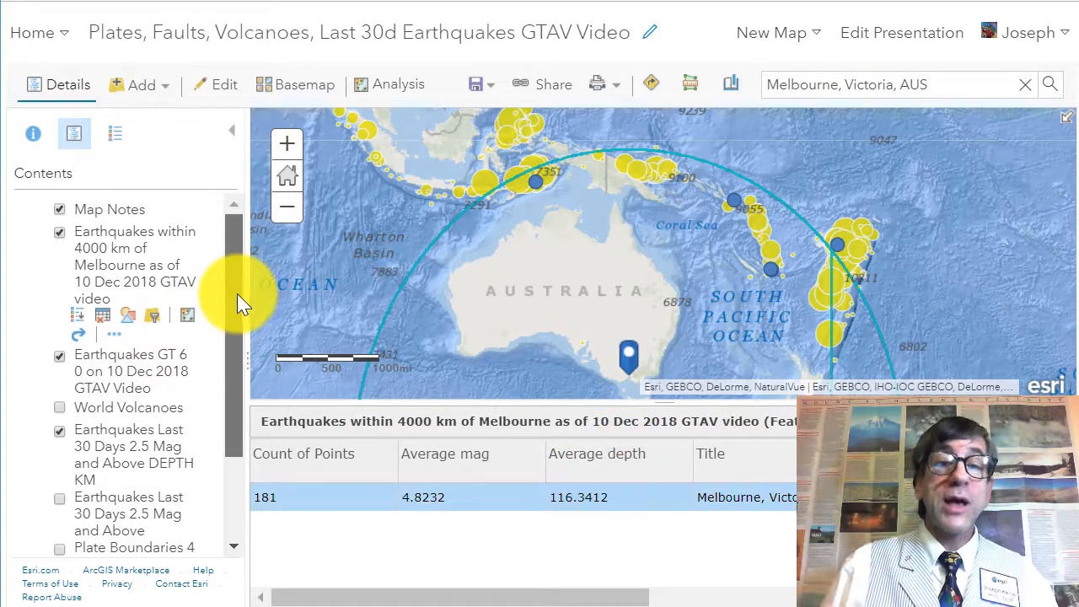
Step: Review the attribute tables of the Earthquakes GT 6 0 layer and the 4000 km summary layer
{"action": "left_click", "coordinate": [95, 381]}
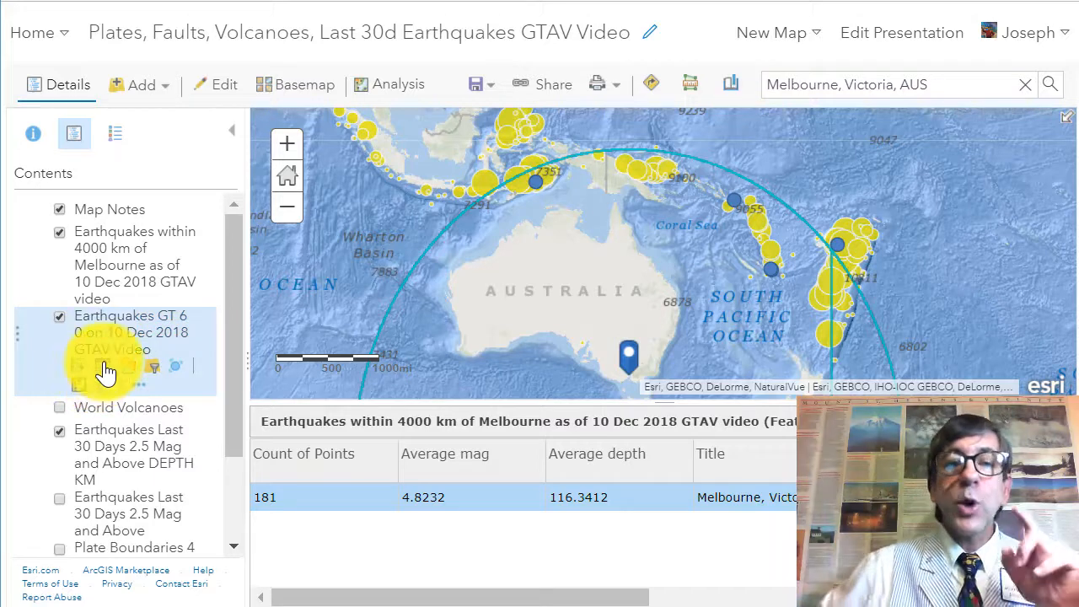
{"action": "left_click", "coordinate": [105, 371]}
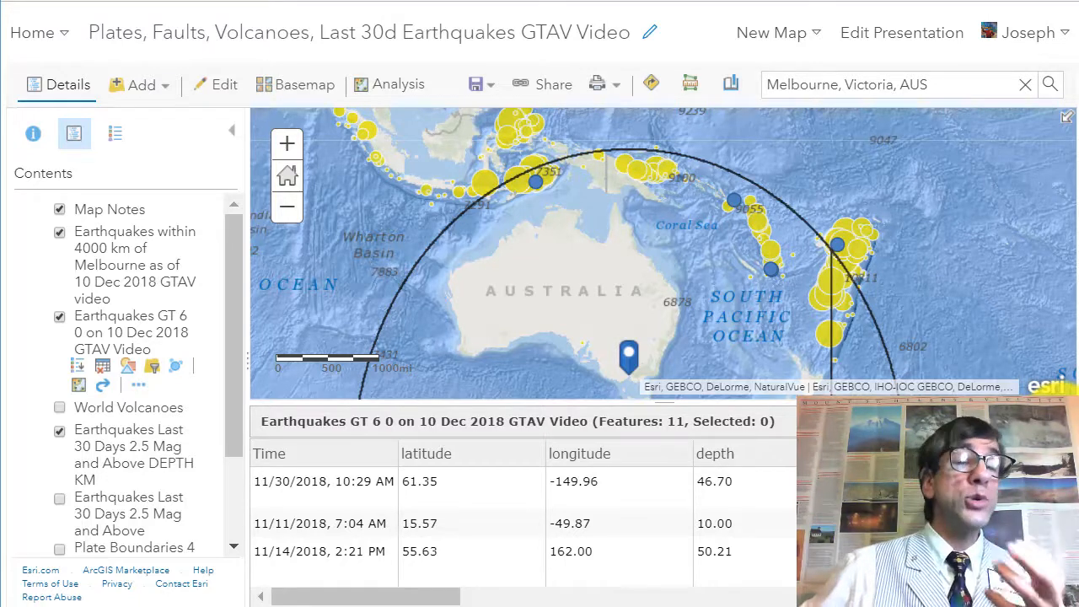
{"action": "left_click", "coordinate": [1057, 414]}
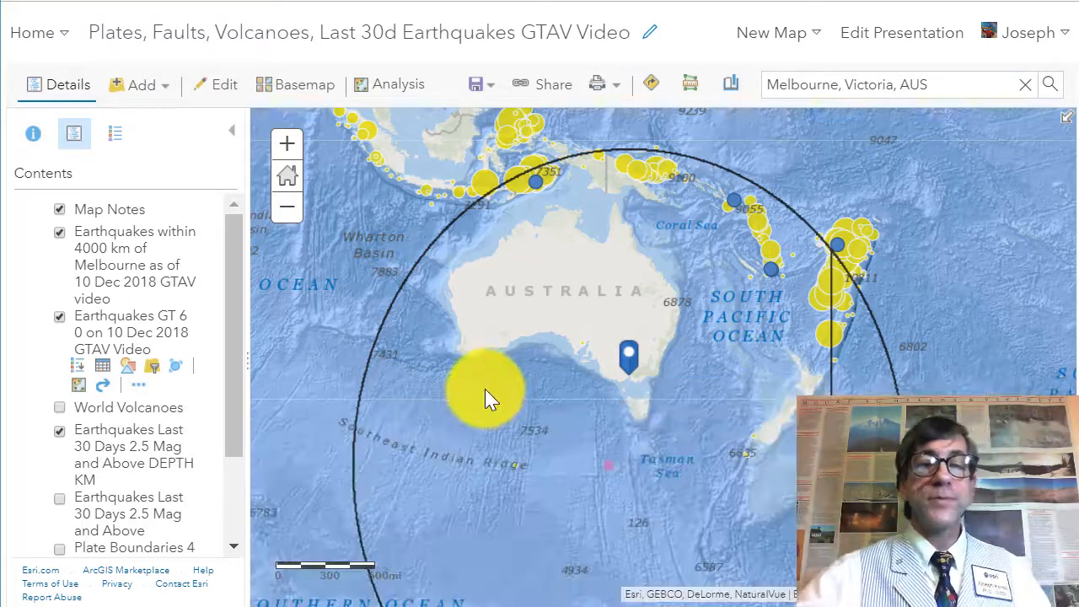
{"action": "mouse_move", "coordinate": [88, 264]}
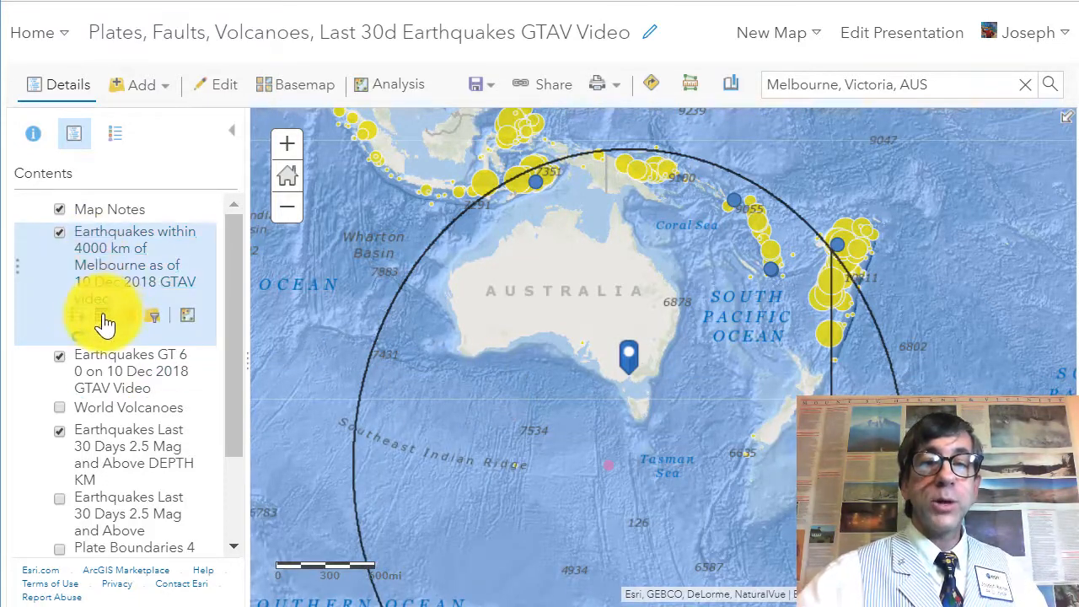
{"action": "left_click", "coordinate": [102, 315]}
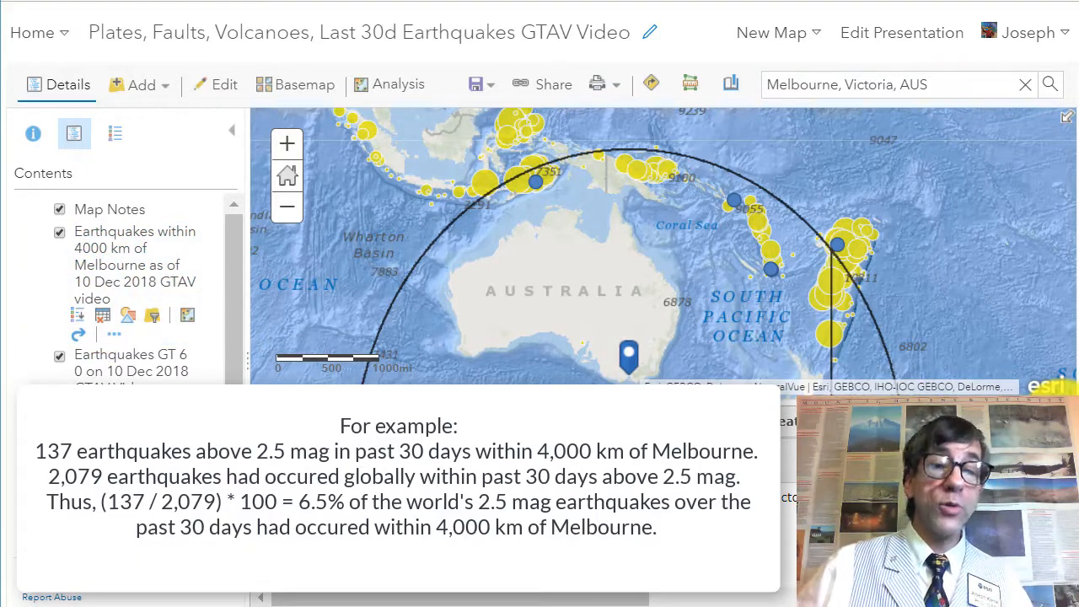
{"action": "left_click", "coordinate": [1064, 419]}
Step: Examine the earthquakes clustered along the 4000 km ring around Melbourne
{"action": "mouse_move", "coordinate": [106, 426]}
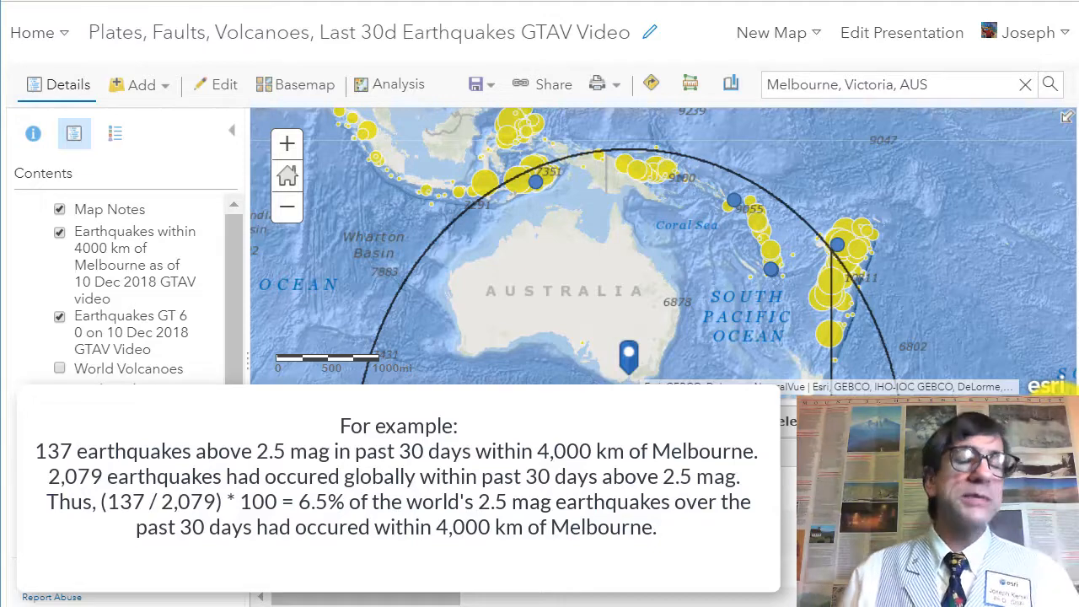
{"action": "scroll", "coordinate": [755, 341], "scroll_direction": "up", "scroll_amount": 2}
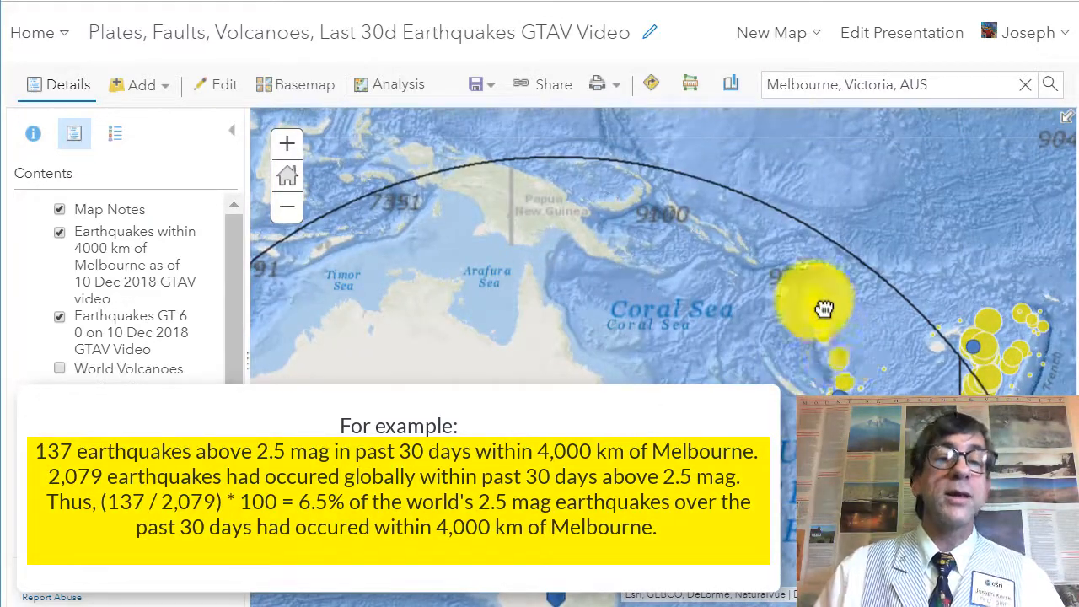
{"action": "left_click_drag", "start_coordinate": [897, 408], "coordinate": [806, 303]}
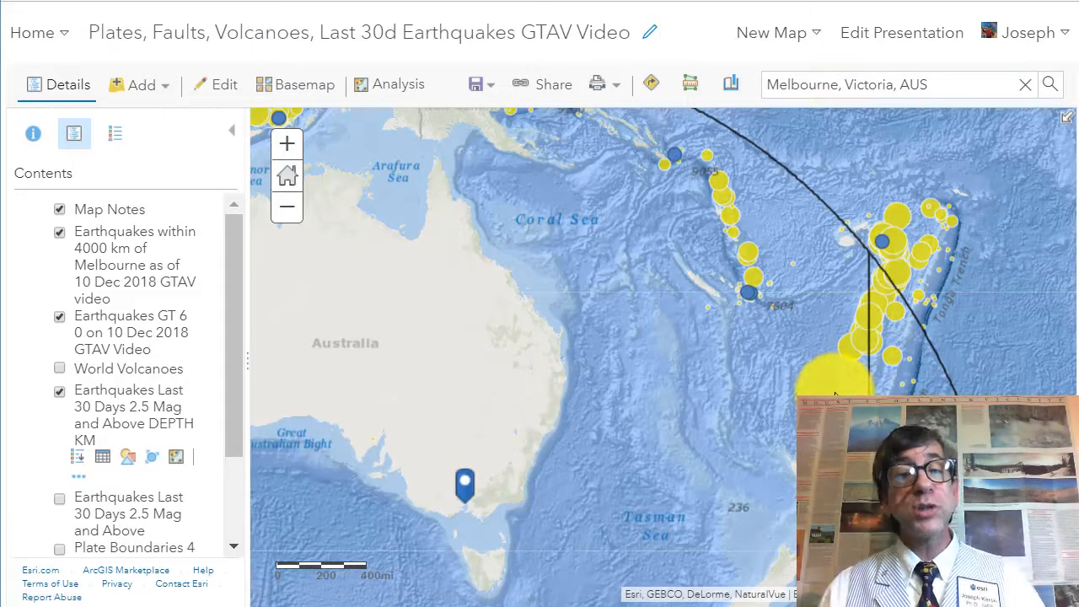
{"action": "left_click_drag", "start_coordinate": [835, 394], "coordinate": [890, 305]}
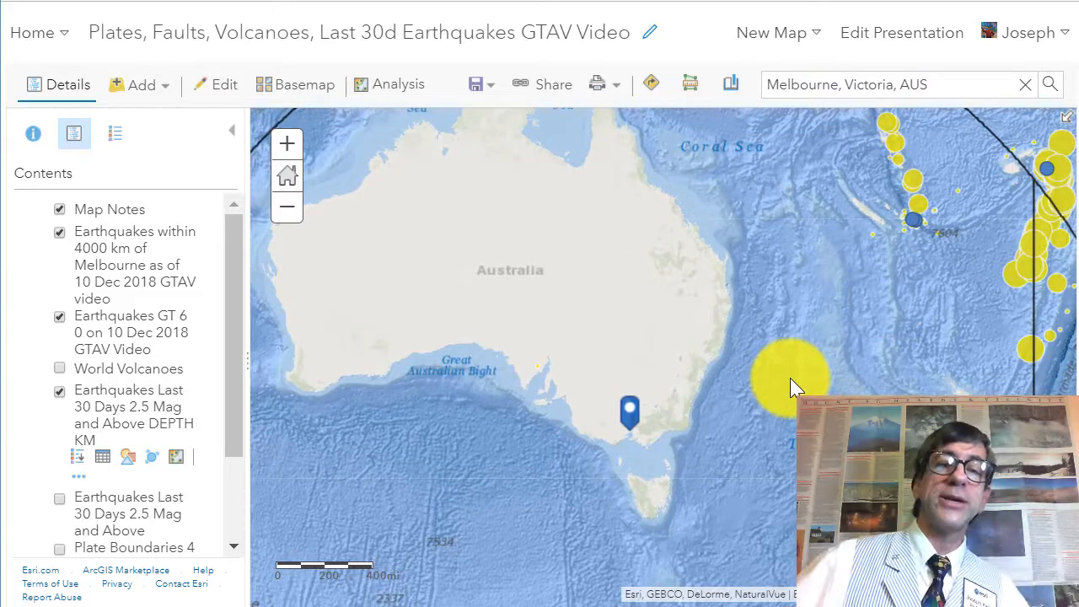
{"action": "scroll", "coordinate": [800, 358], "scroll_direction": "down", "scroll_amount": 2}
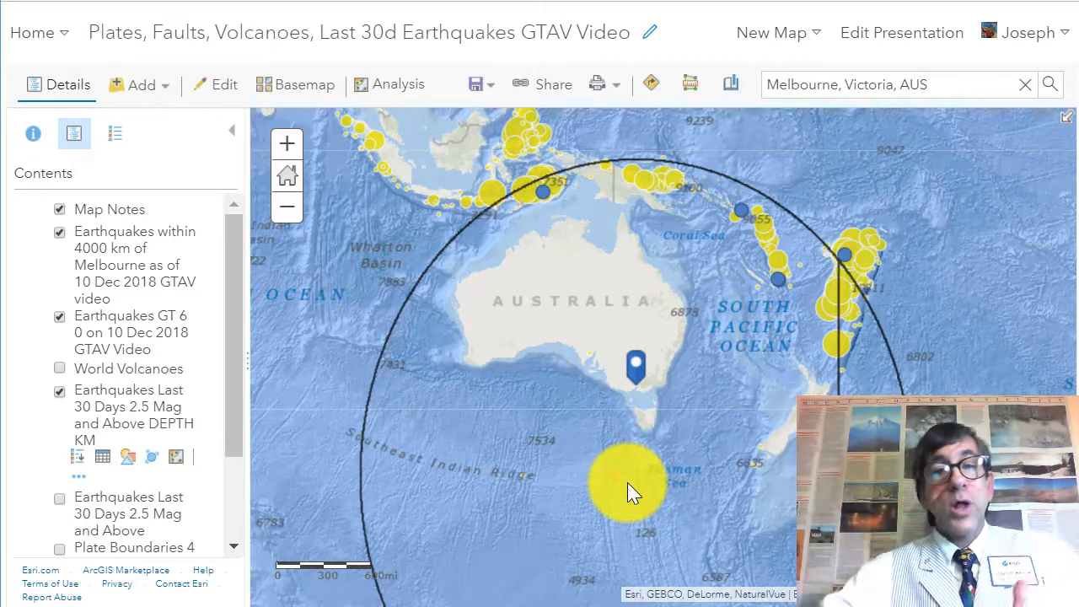
Step: Browse the analysis tool categories and the map legend for the earthquake layers, then return to the layer contents
{"action": "left_click", "coordinate": [399, 85]}
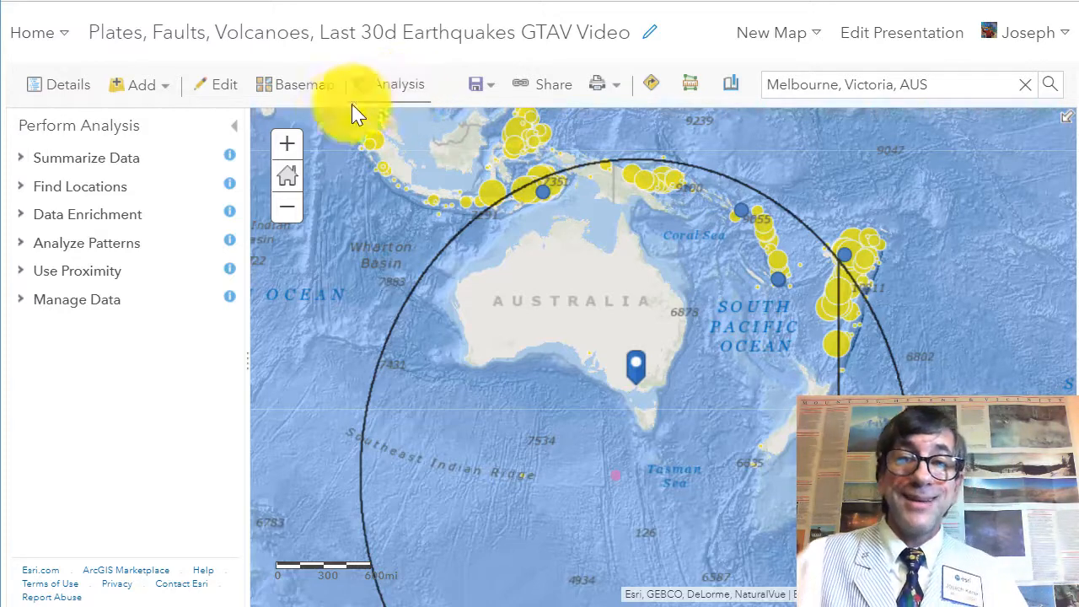
{"action": "left_click", "coordinate": [376, 89]}
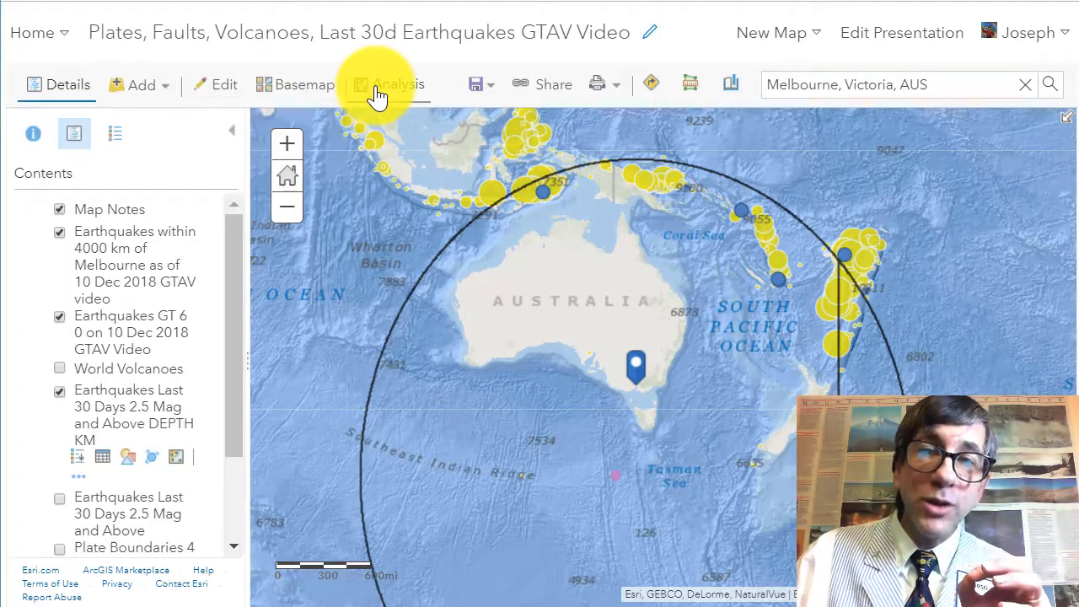
{"action": "left_click", "coordinate": [118, 143]}
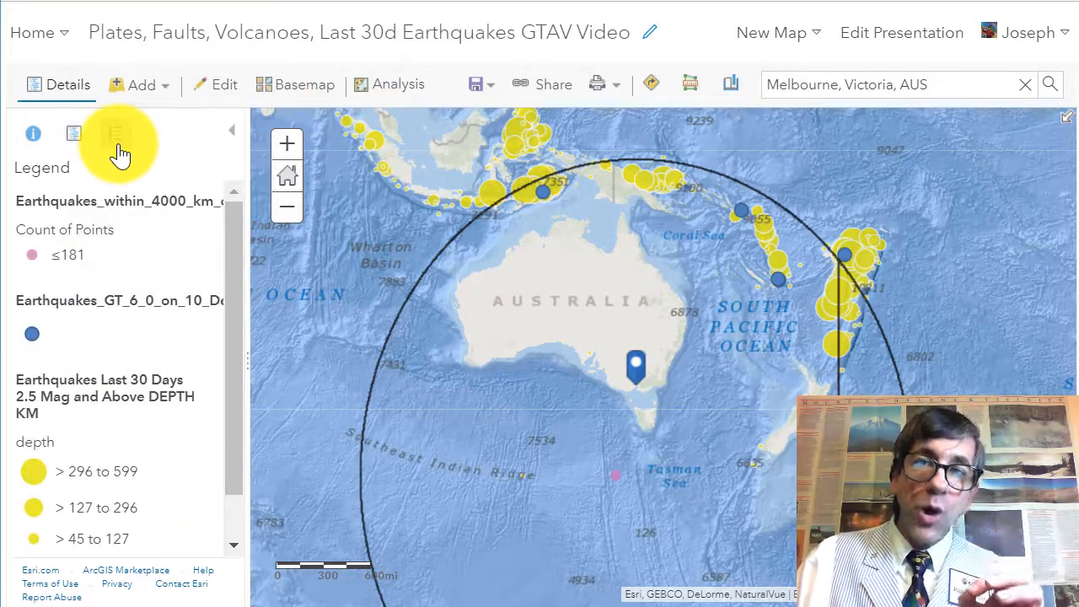
{"action": "scroll", "coordinate": [250, 354], "scroll_direction": "down", "scroll_amount": 1}
{"action": "scroll", "coordinate": [248, 282], "scroll_direction": "up", "scroll_amount": 1}
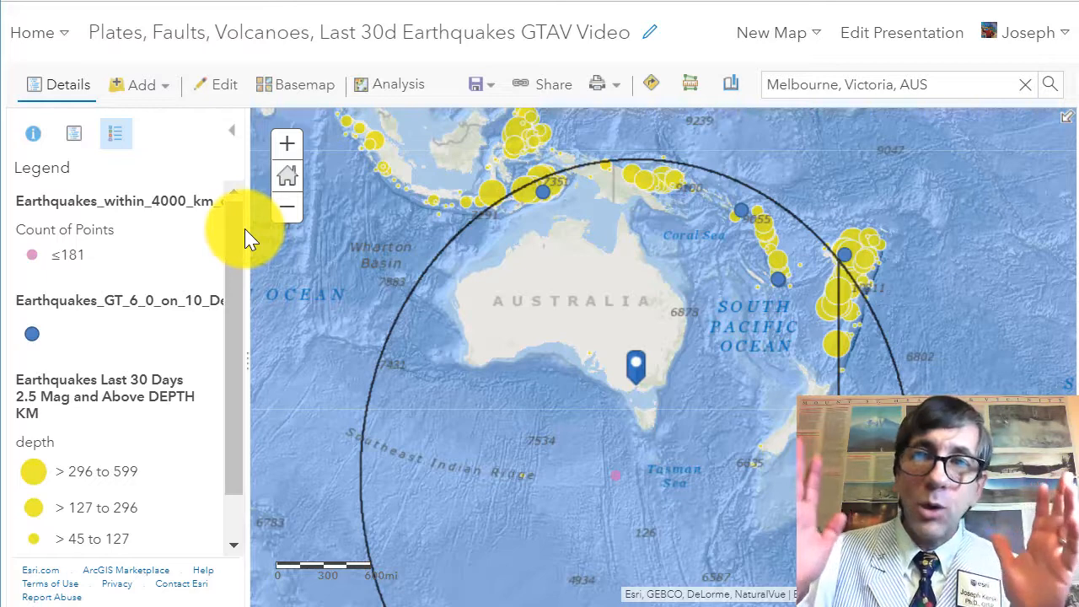
{"action": "left_click", "coordinate": [74, 136]}
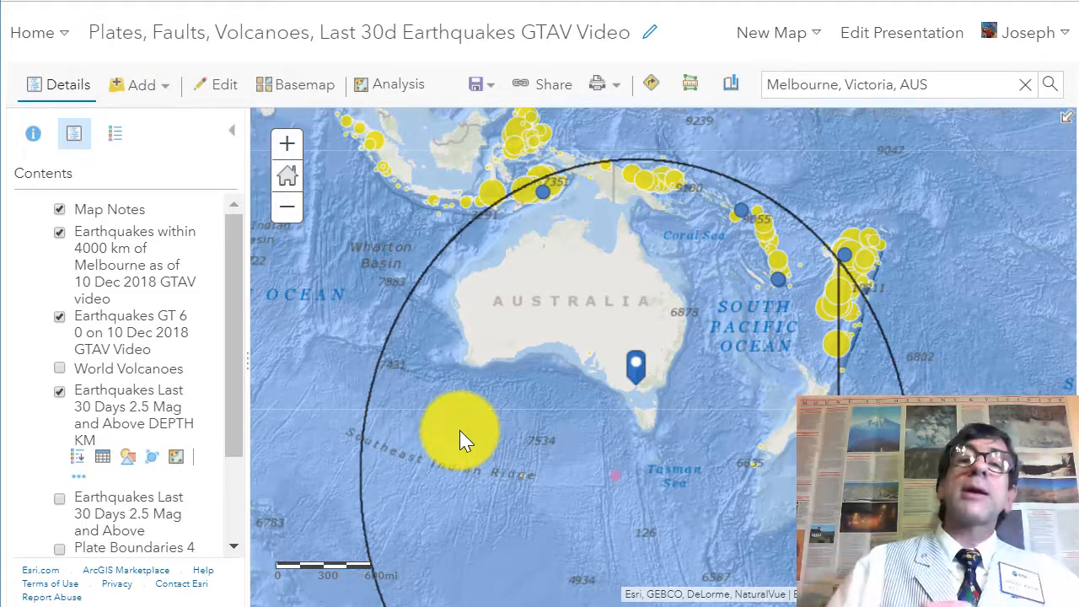
Step: Open the Perform Analysis tools to view the available analysis categories for the map
{"action": "left_click_drag", "start_coordinate": [455, 397], "coordinate": [537, 500]}
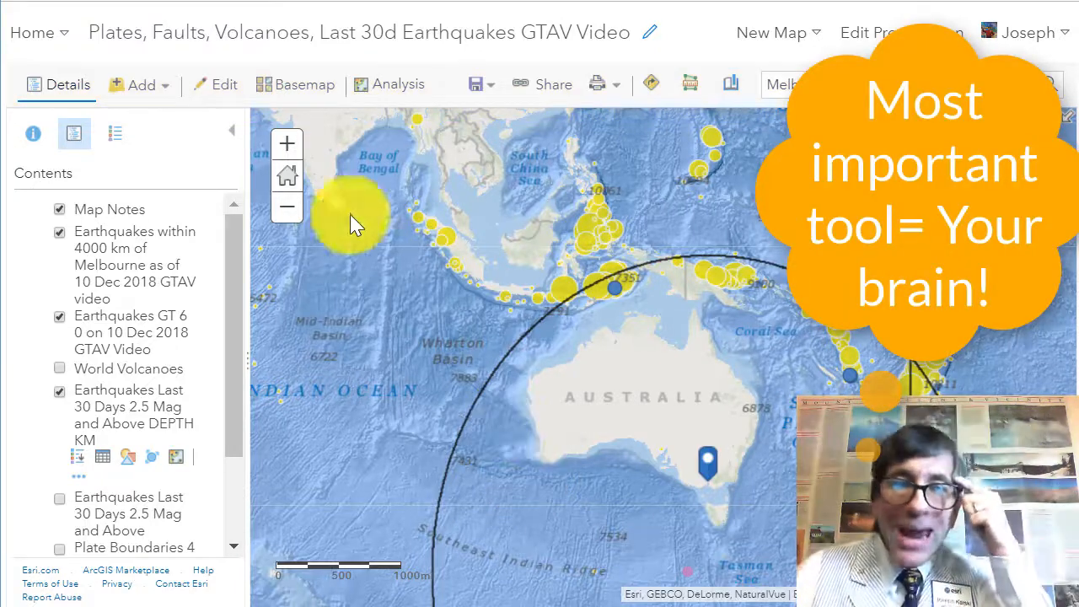
{"action": "left_click", "coordinate": [368, 101]}
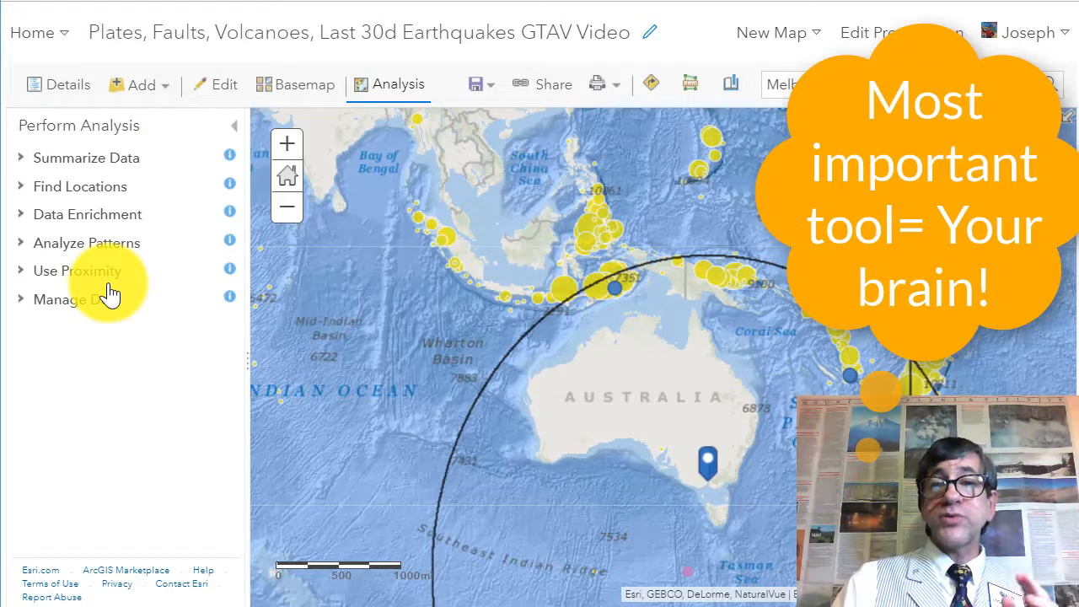
{"action": "left_click", "coordinate": [728, 86]}
{"action": "left_click", "coordinate": [746, 253]}
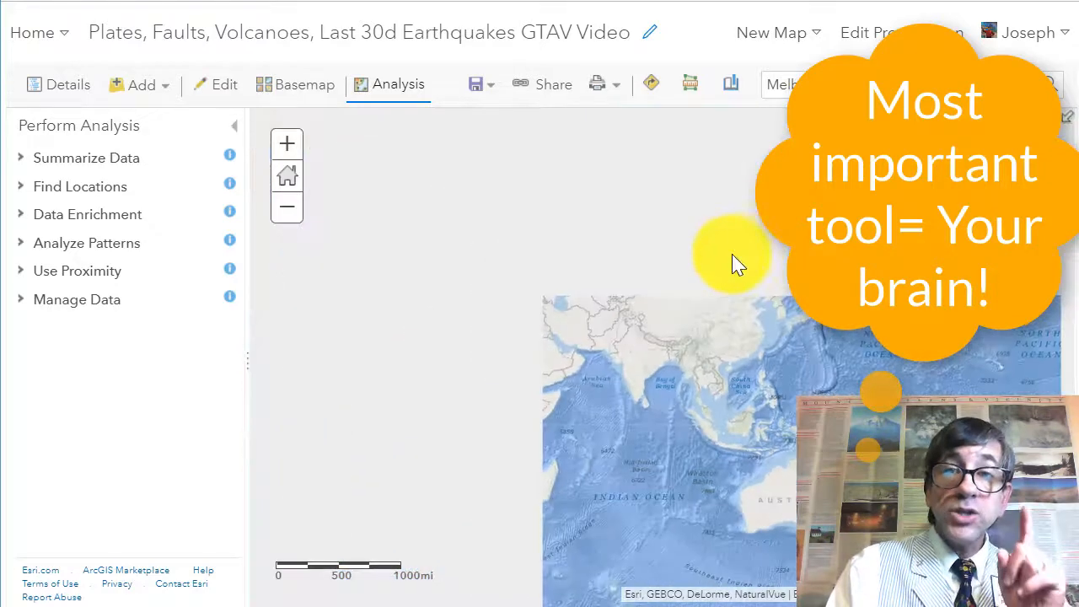
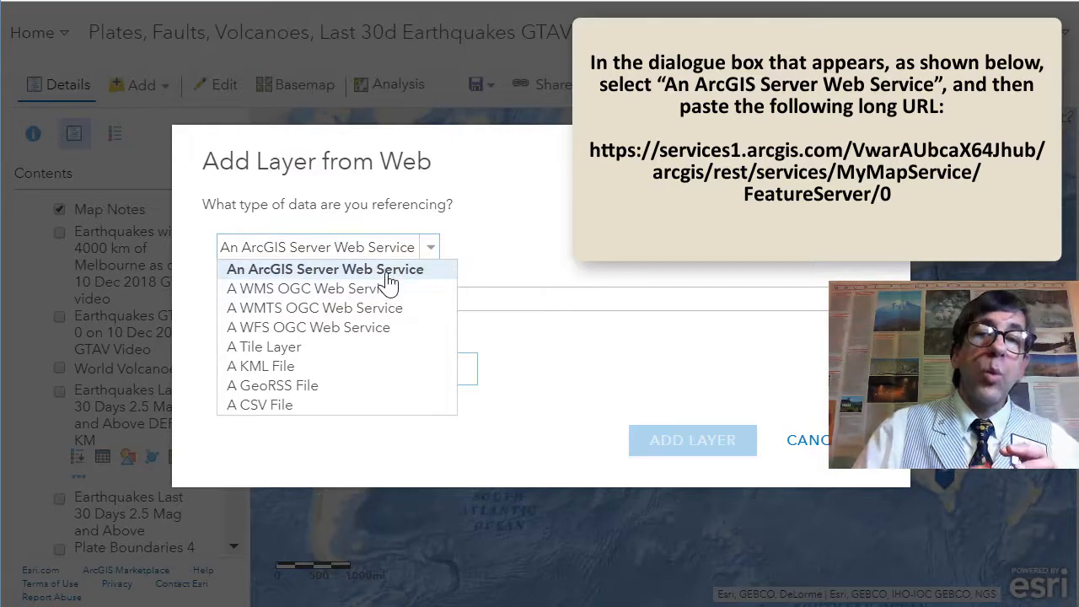
Step: Add the MyMapService relative motion layer as an ArcGIS Server Web Service from its pasted FeatureServer URL
{"action": "left_click", "coordinate": [419, 272]}
{"action": "left_click", "coordinate": [346, 299]}
{"action": "type", "text": "https://services1.arcgis.com/VwarAUbcaX64Jhub/arcgis/rest/services/MyMapService/FeatureServer/0"}
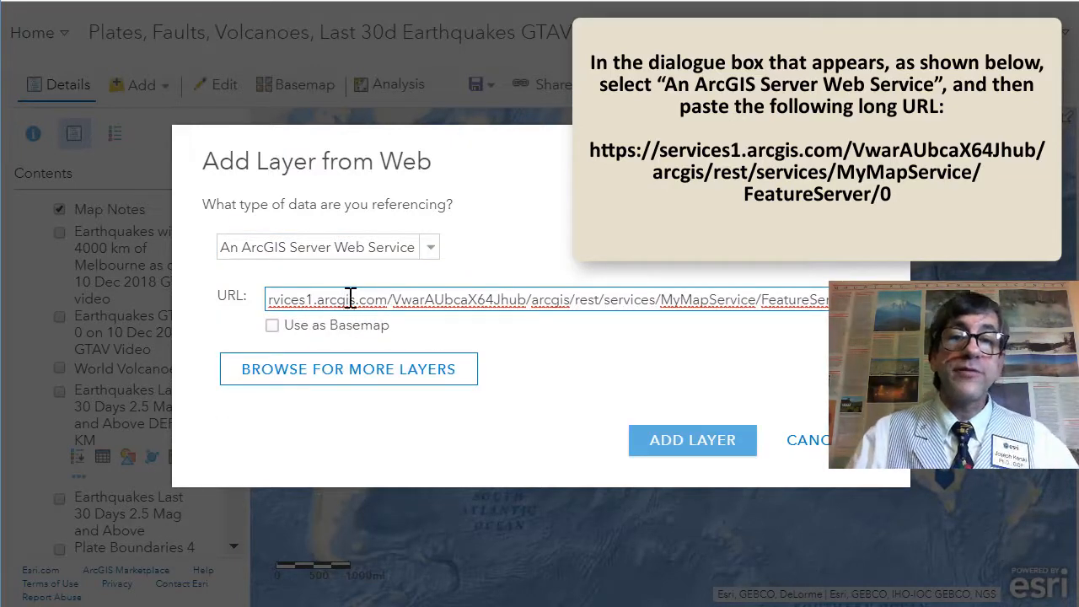
{"action": "left_click", "coordinate": [690, 443]}
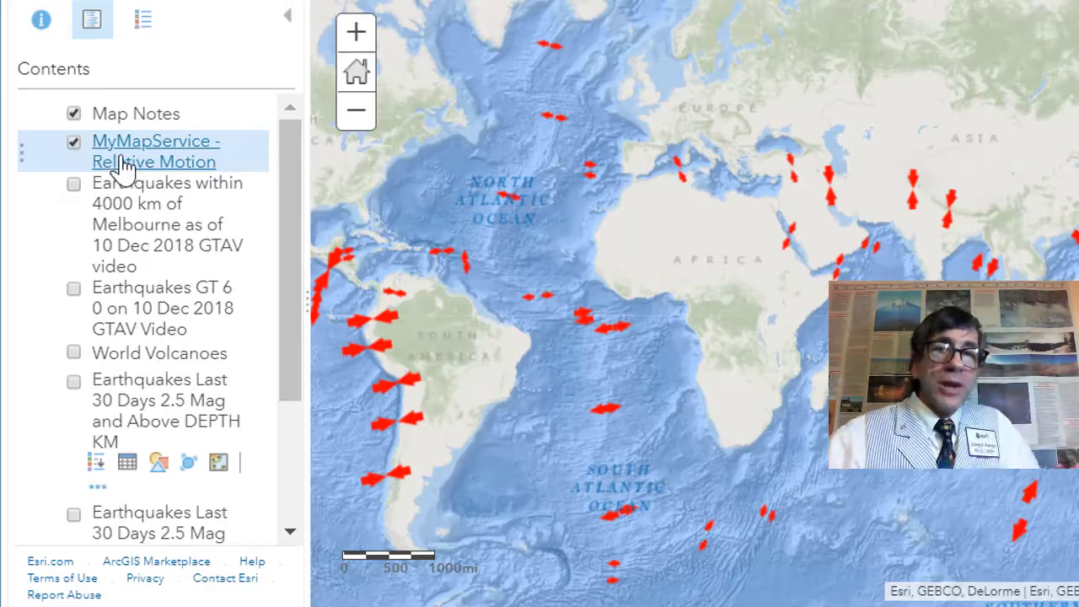
Step: Create labels for the MyMapService - Relative Motion layer using the Speed (mm/yr) field
{"action": "mouse_move", "coordinate": [122, 164]}
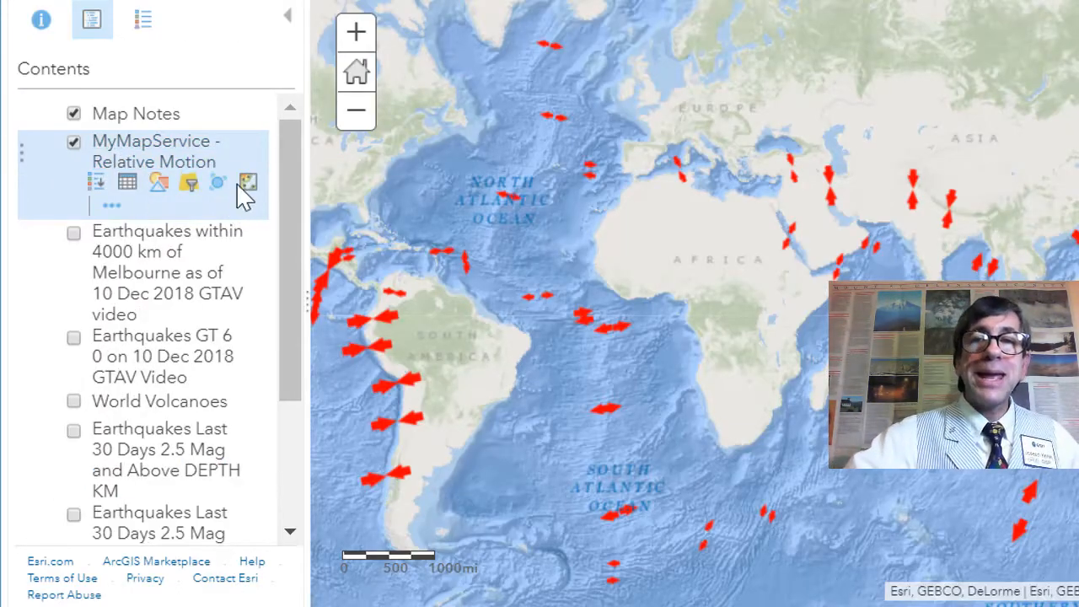
{"action": "left_click", "coordinate": [113, 207]}
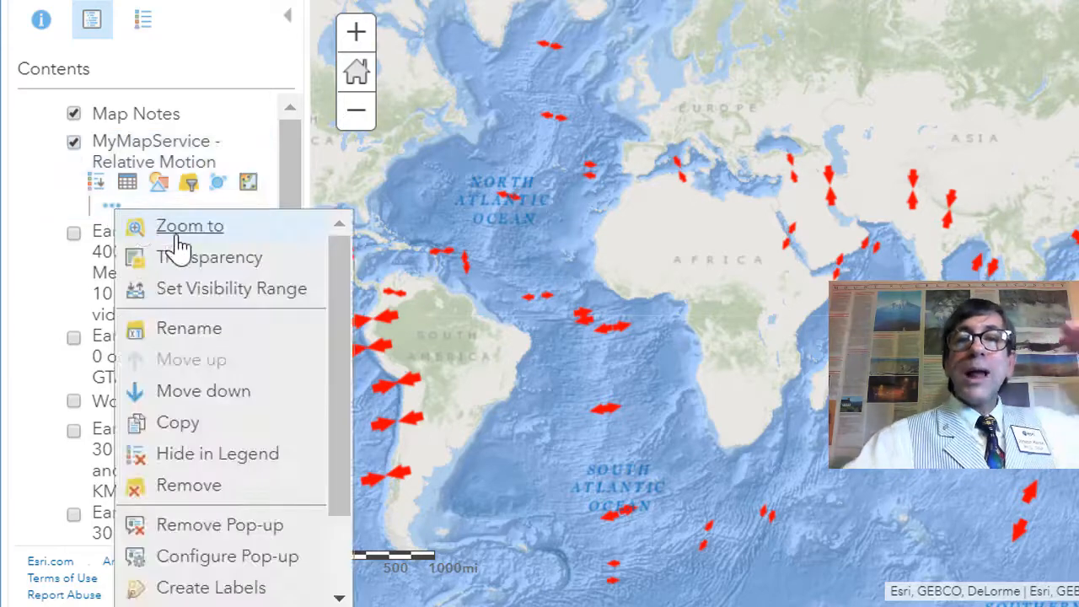
{"action": "left_click", "coordinate": [221, 588]}
{"action": "left_click", "coordinate": [161, 196]}
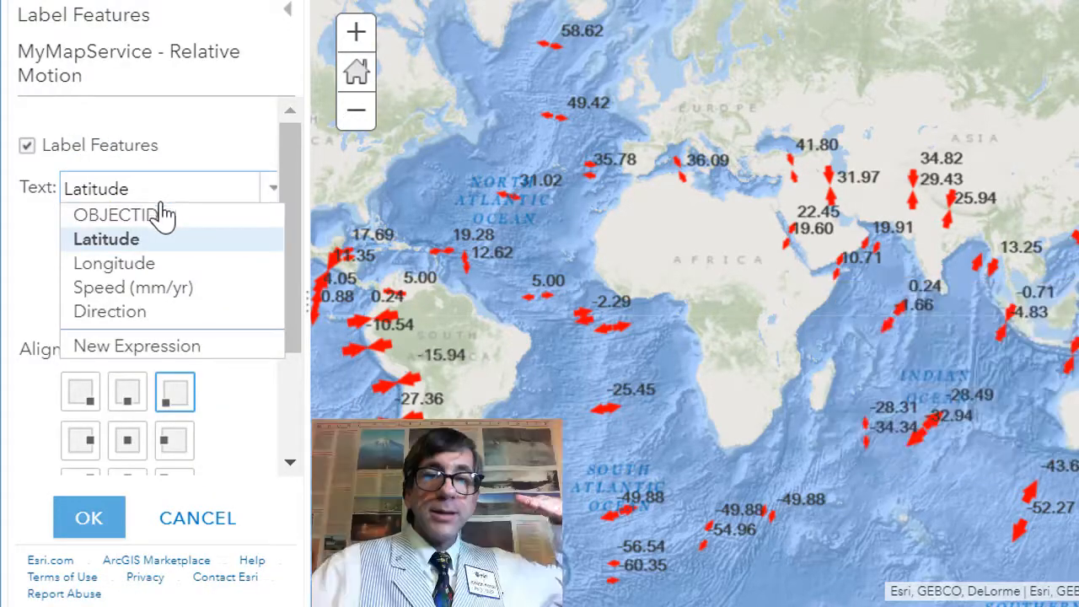
{"action": "left_click", "coordinate": [150, 288]}
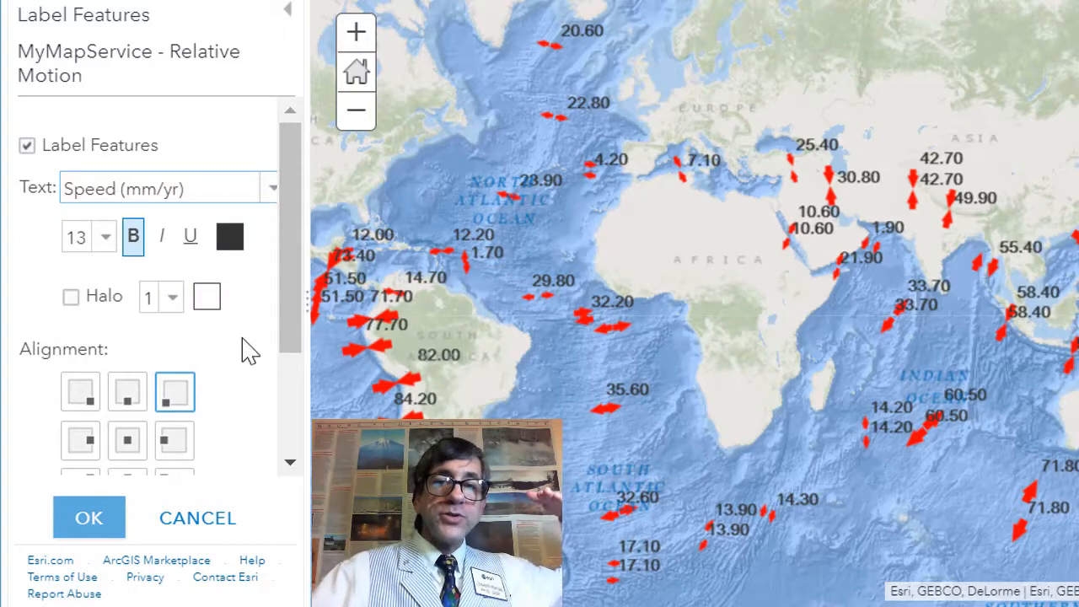
{"action": "left_click", "coordinate": [87, 519]}
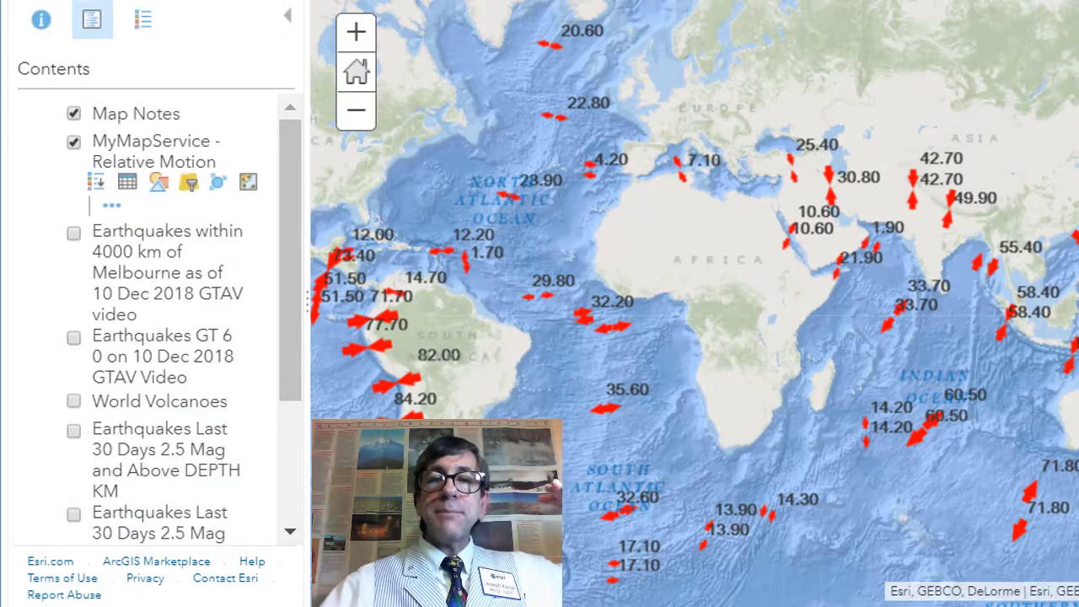
Step: Show the legend and inspect the relative motion arrows and speed near Melbourne and Tasmania
{"action": "left_click", "coordinate": [142, 20]}
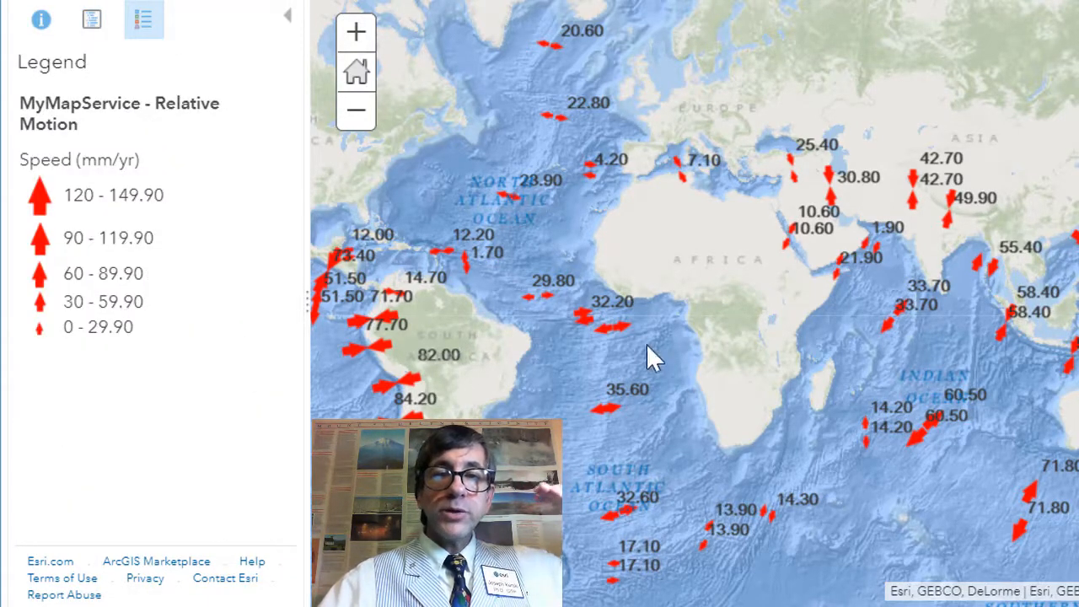
{"action": "left_click_drag", "start_coordinate": [649, 346], "coordinate": [574, 212]}
{"action": "left_click_drag", "start_coordinate": [896, 332], "coordinate": [795, 345]}
{"action": "scroll", "coordinate": [795, 345], "scroll_direction": "up", "scroll_amount": 1}
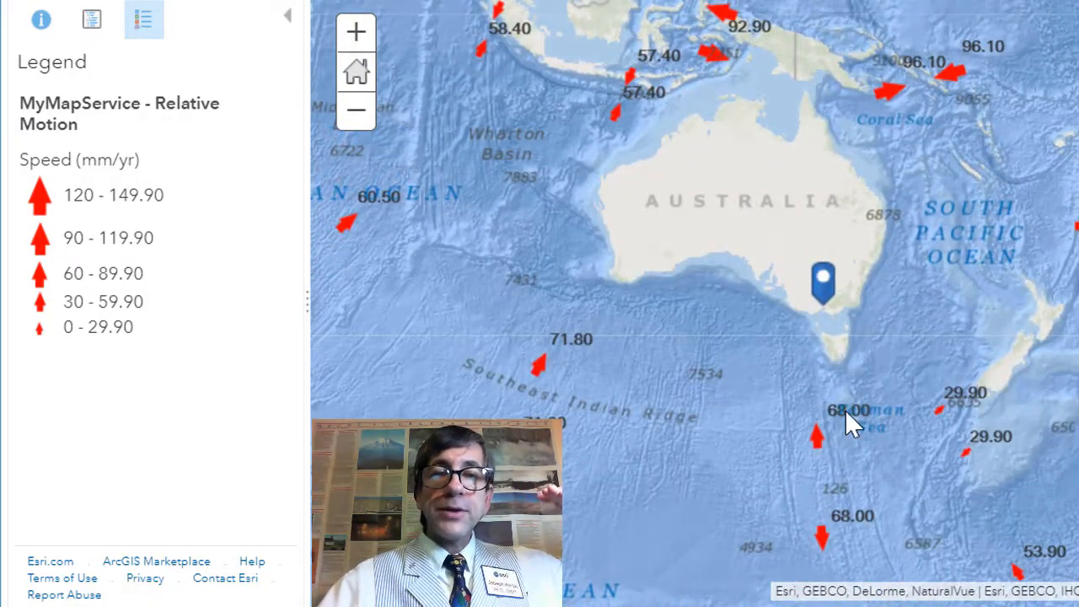
{"action": "left_click", "coordinate": [846, 411]}
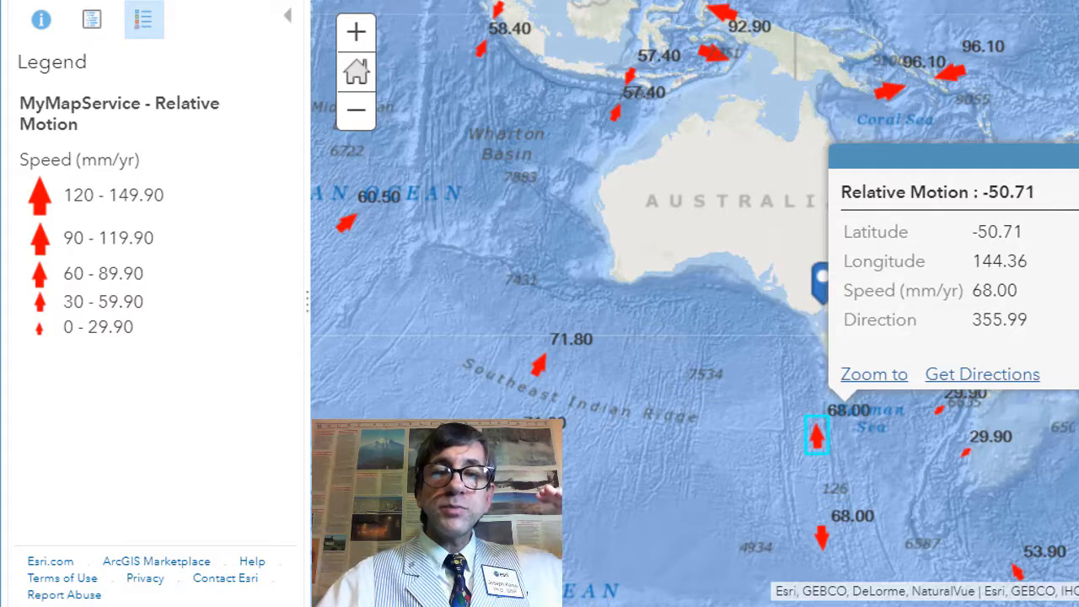
{"action": "scroll", "coordinate": [872, 356], "scroll_direction": "up", "scroll_amount": 1}
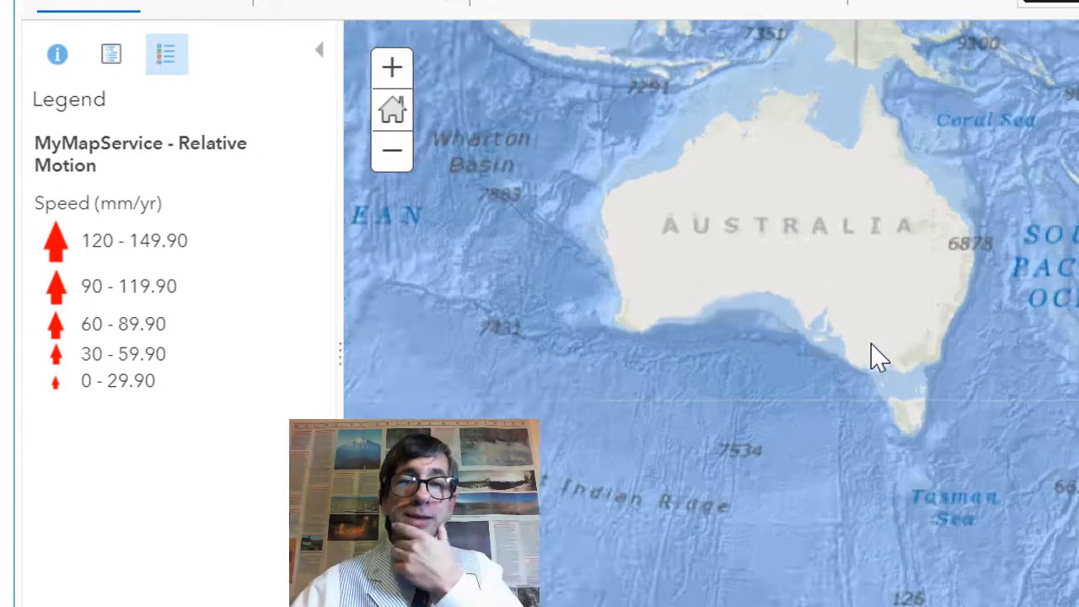
{"action": "left_click_drag", "start_coordinate": [787, 414], "coordinate": [854, 388]}
{"action": "scroll", "coordinate": [910, 511], "scroll_direction": "down", "scroll_amount": 1}
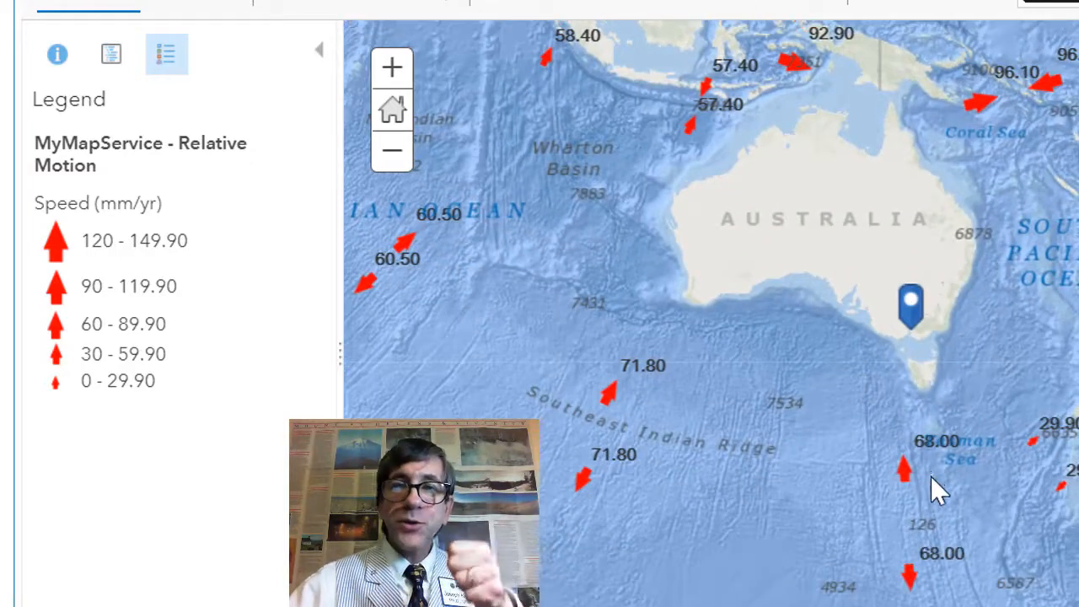
{"action": "left_click_drag", "start_coordinate": [795, 431], "coordinate": [615, 402]}
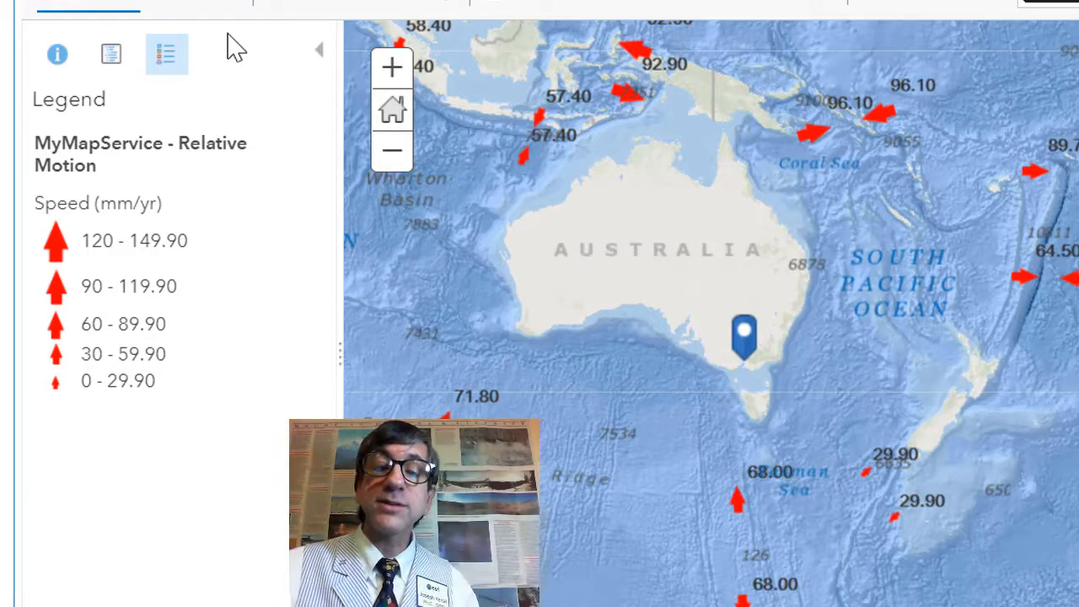
Step: Add the MyMapService ouderdom oceaanbodem ocean floor age layer from the web
{"action": "left_click", "coordinate": [229, 4]}
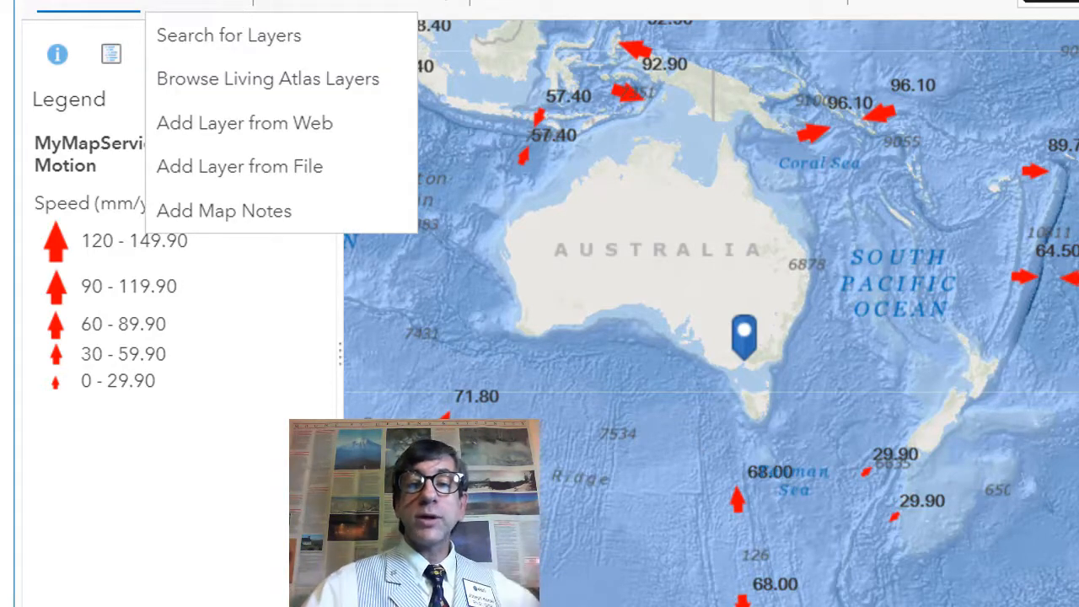
{"action": "left_click", "coordinate": [776, 29]}
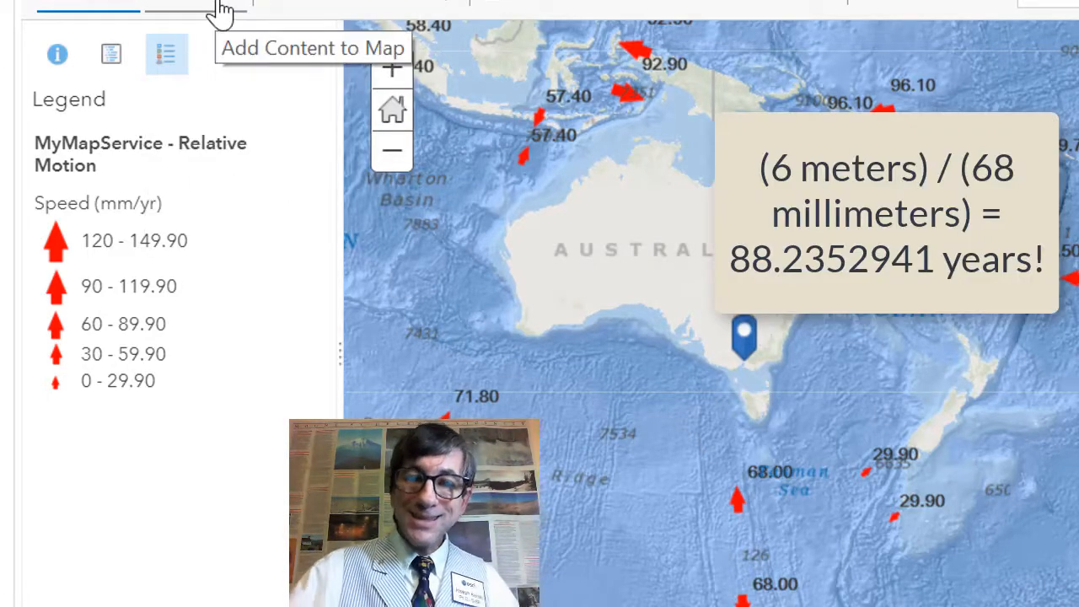
{"action": "left_click", "coordinate": [222, 12]}
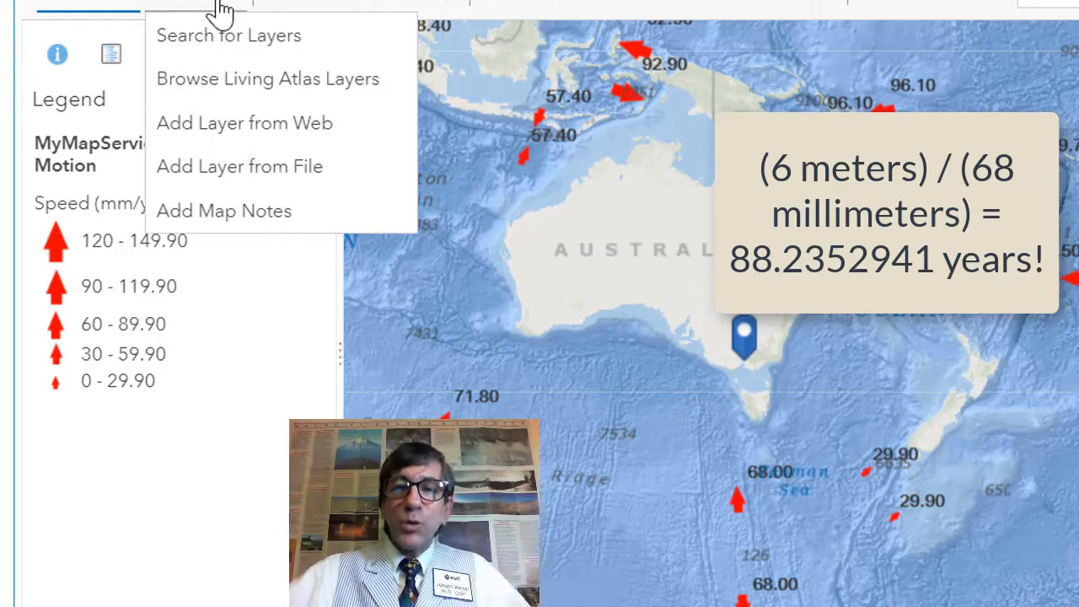
{"action": "left_click", "coordinate": [234, 130]}
{"action": "left_click", "coordinate": [556, 277]}
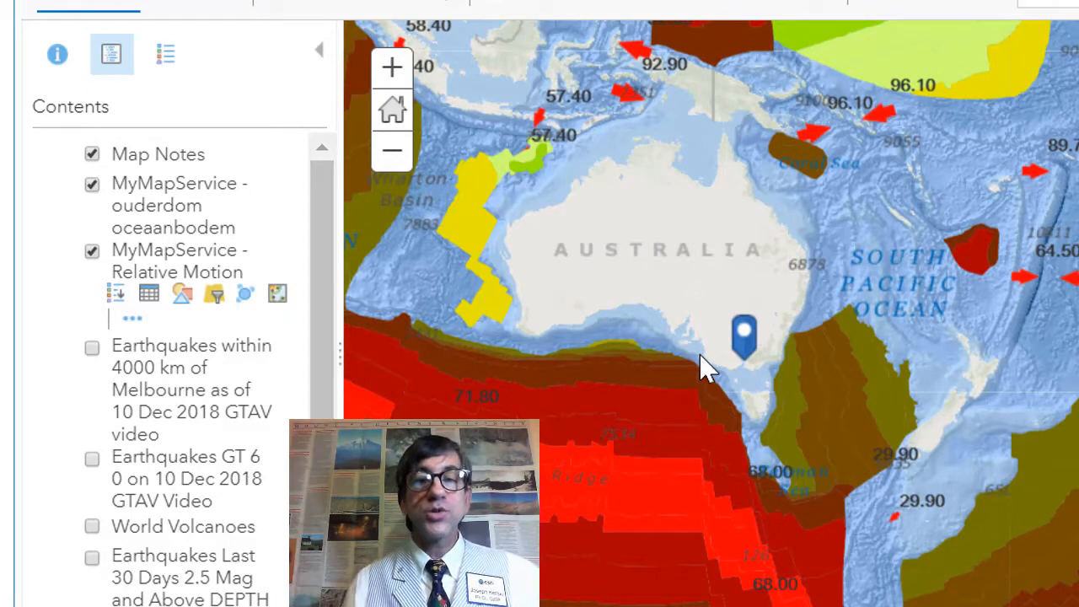
Step: Show the legend and inspect pop-ups of ocean floor age polygons across the Pacific, Atlantic and Indian oceans
{"action": "left_click", "coordinate": [167, 55]}
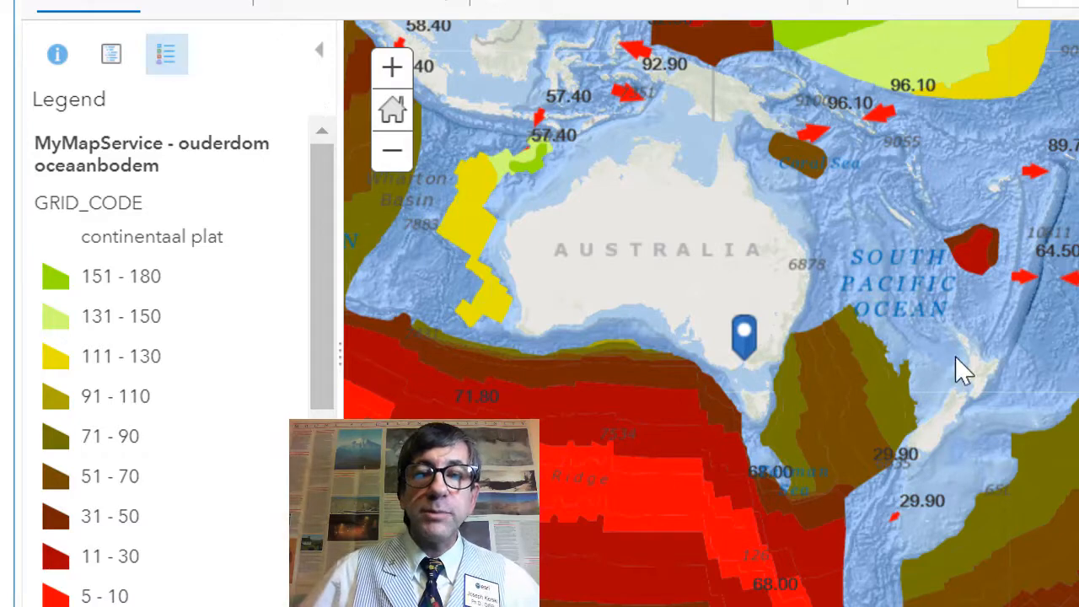
{"action": "scroll", "coordinate": [942, 401], "scroll_direction": "down", "scroll_amount": 1}
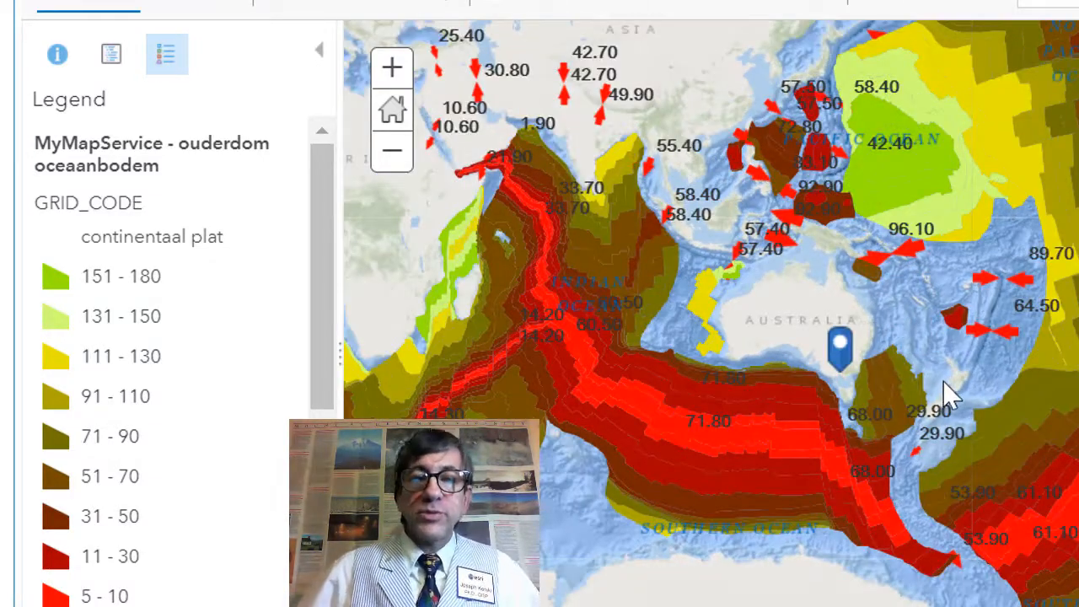
{"action": "left_click_drag", "start_coordinate": [941, 397], "coordinate": [850, 446]}
{"action": "left_click_drag", "start_coordinate": [1021, 367], "coordinate": [837, 388]}
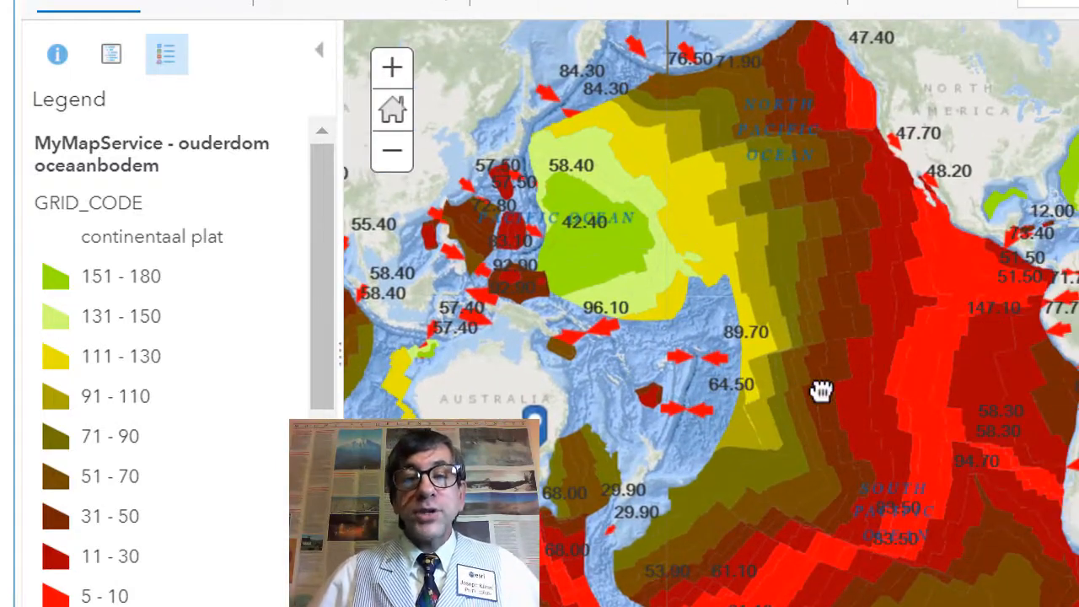
{"action": "scroll", "coordinate": [807, 378], "scroll_direction": "up", "scroll_amount": 1}
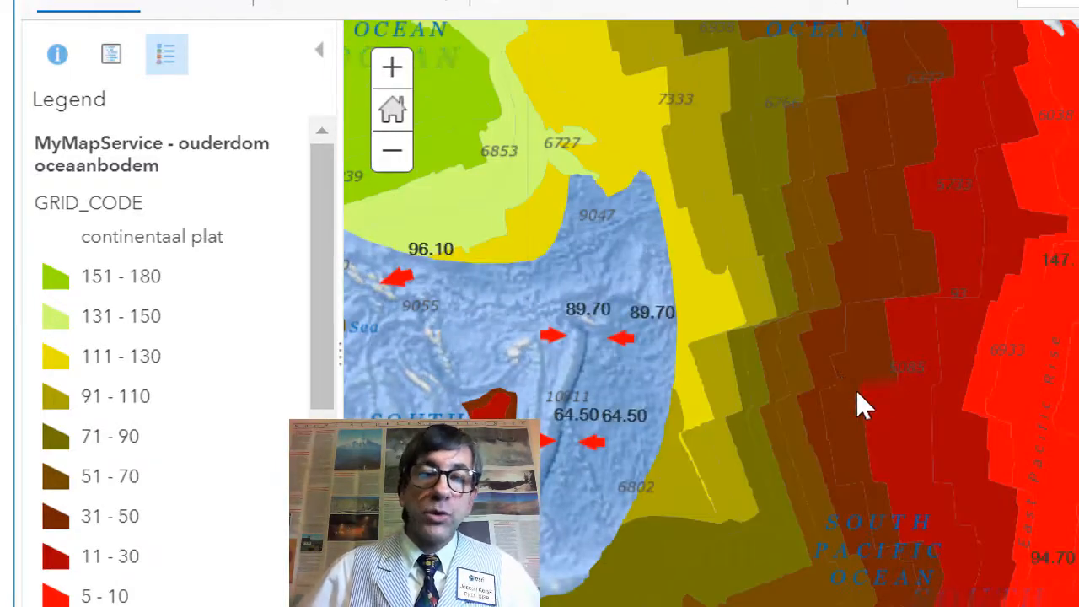
{"action": "left_click", "coordinate": [952, 419]}
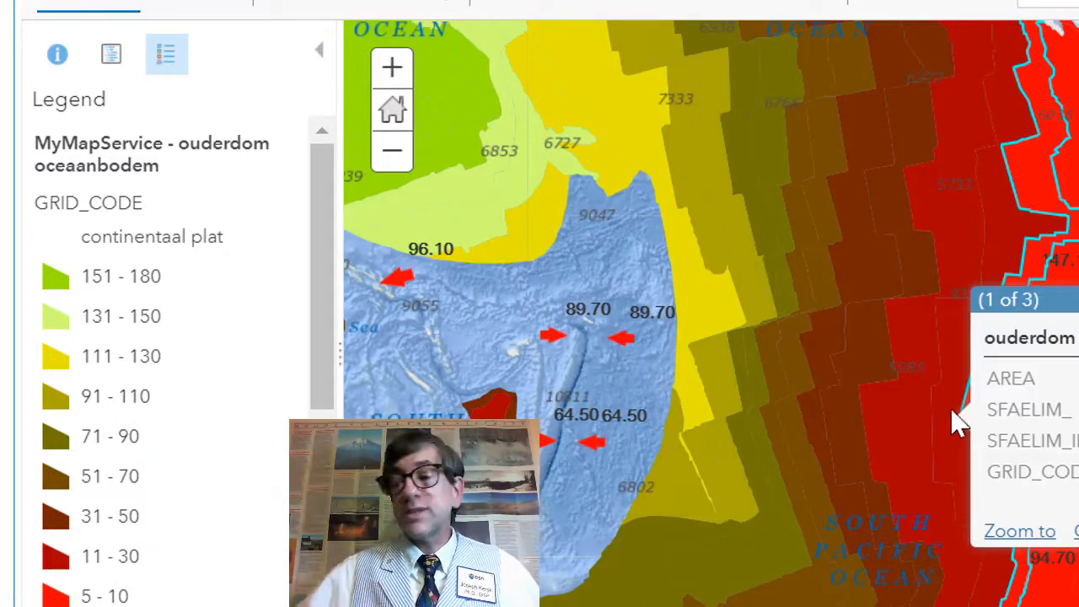
{"action": "left_click", "coordinate": [1052, 194]}
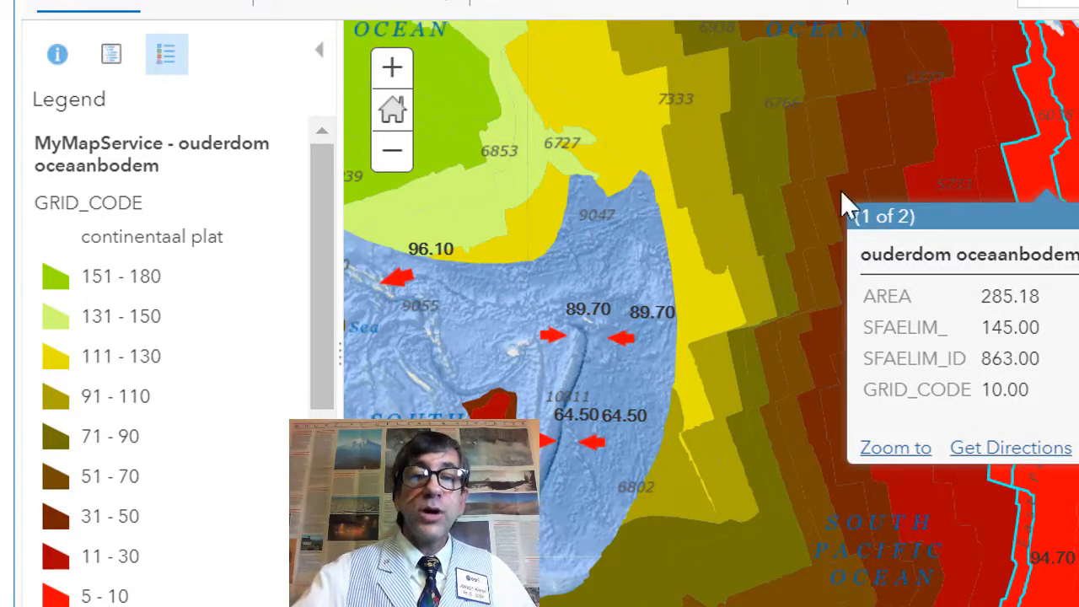
{"action": "left_click", "coordinate": [645, 165]}
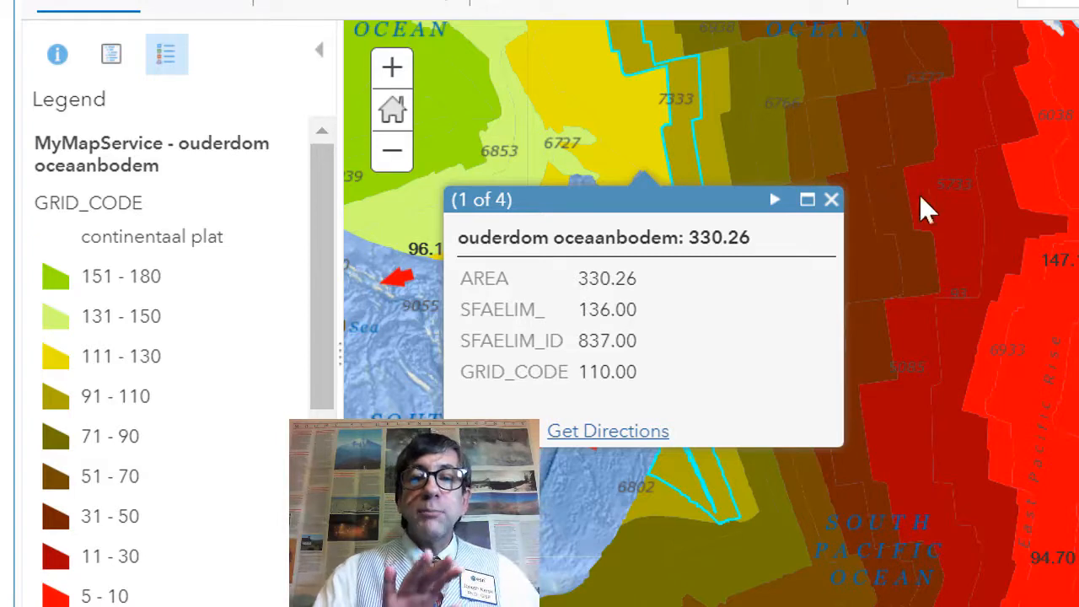
{"action": "left_click", "coordinate": [877, 187]}
{"action": "left_click_drag", "start_coordinate": [928, 396], "coordinate": [869, 378]}
{"action": "left_click_drag", "start_coordinate": [1072, 375], "coordinate": [955, 439]}
{"action": "left_click", "coordinate": [967, 270]}
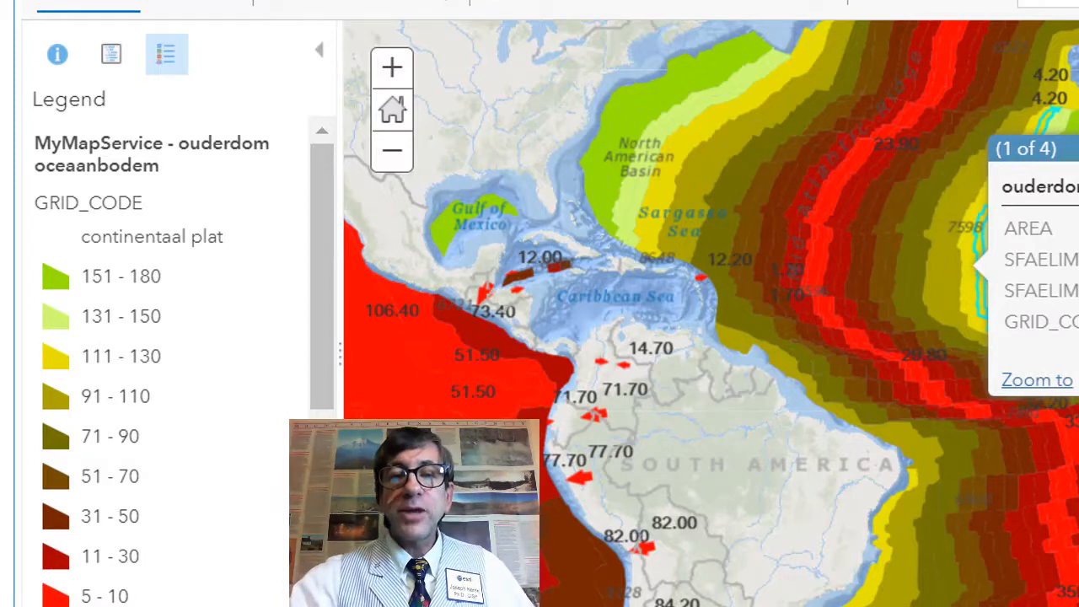
{"action": "left_click", "coordinate": [1078, 342]}
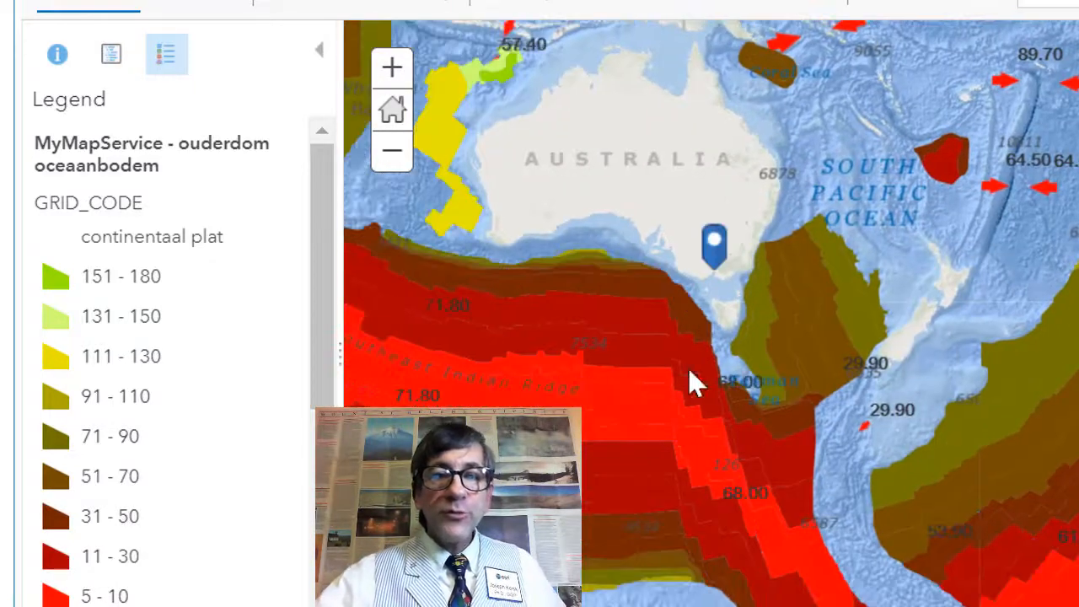
{"action": "left_click_drag", "start_coordinate": [692, 383], "coordinate": [1060, 470]}
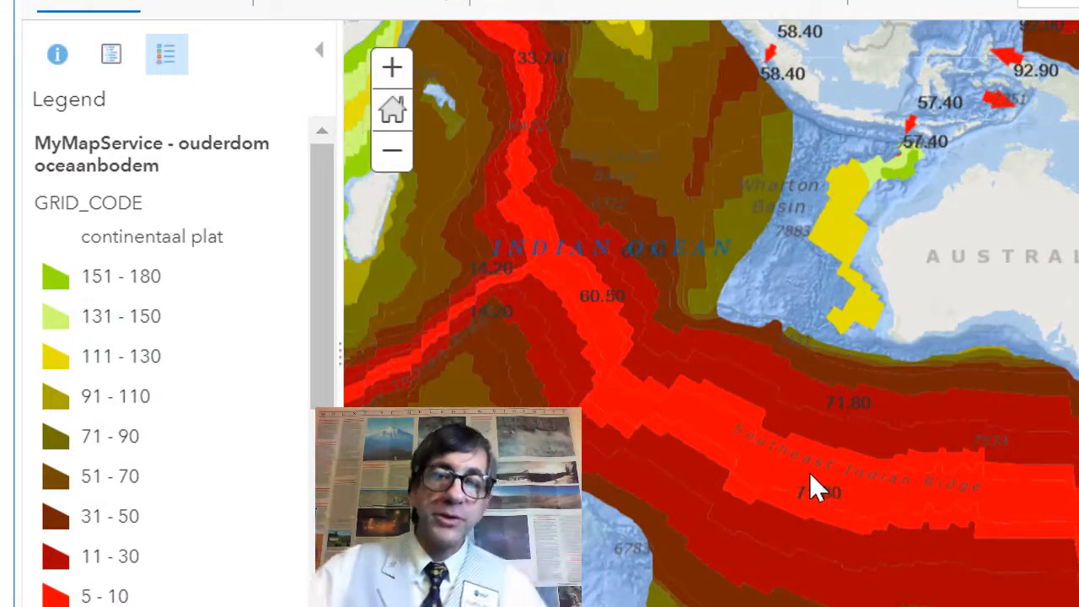
{"action": "left_click", "coordinate": [809, 485]}
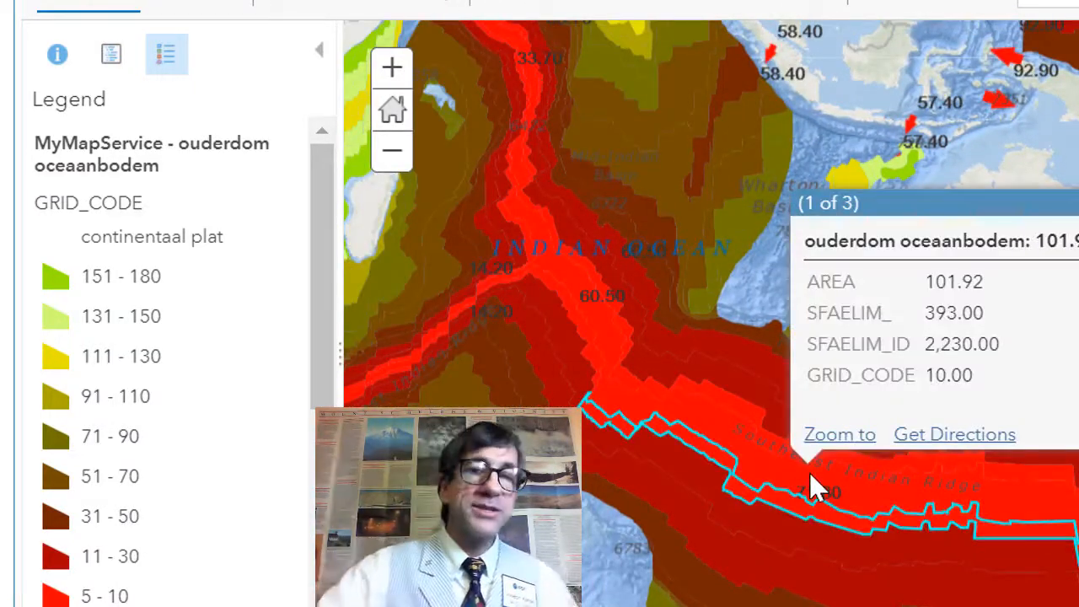
{"action": "left_click", "coordinate": [746, 441]}
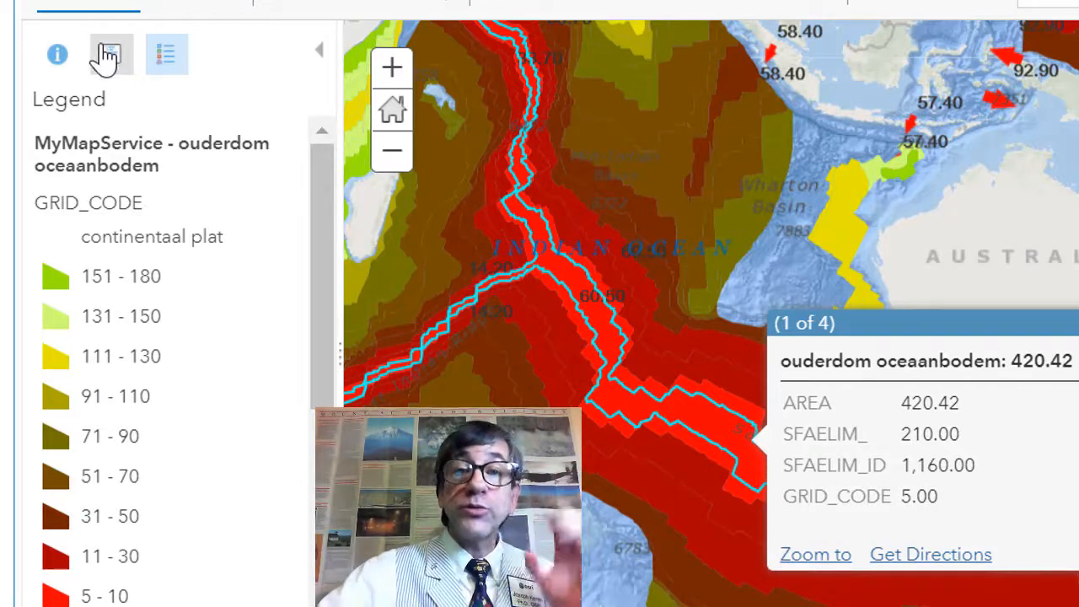
Step: Move the Relative Motion layer above the ouderdom oceaanbodem layer in the contents and close the pop-up
{"action": "left_click", "coordinate": [107, 58]}
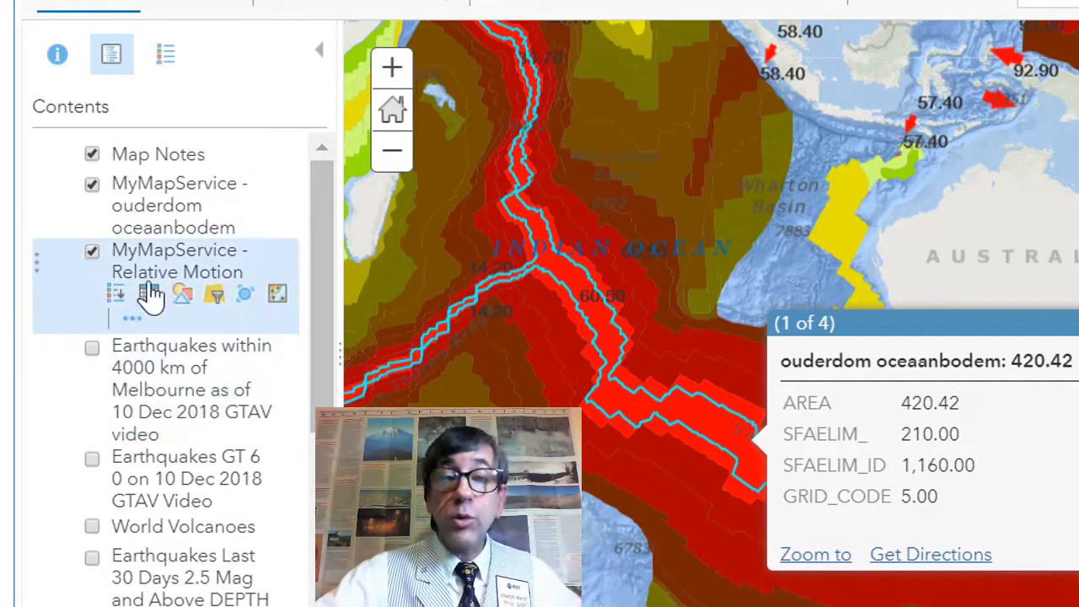
{"action": "left_click_drag", "start_coordinate": [38, 265], "coordinate": [36, 169]}
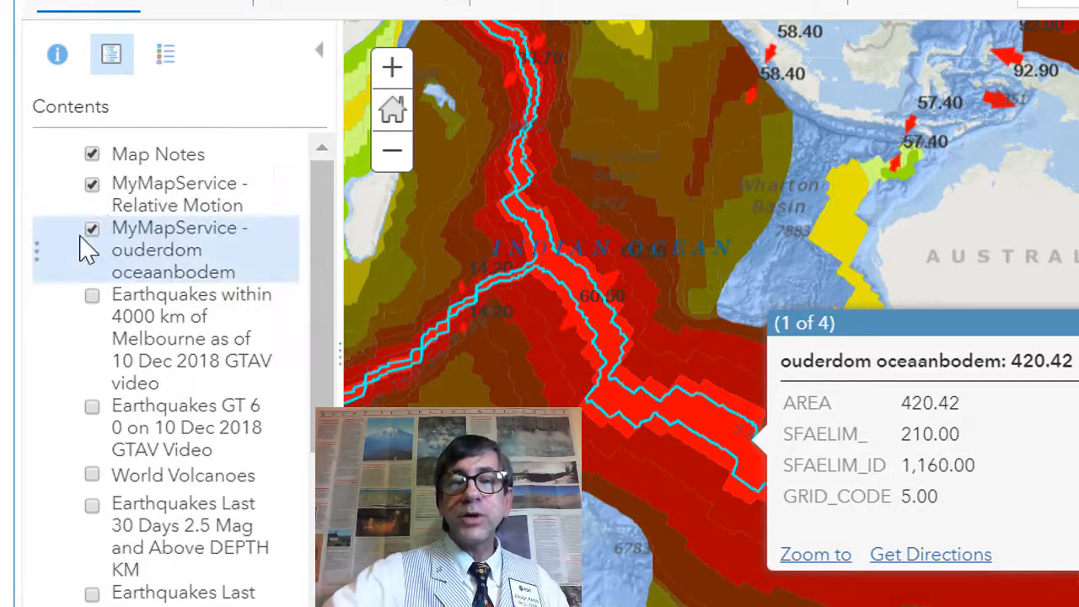
{"action": "left_click", "coordinate": [1078, 323]}
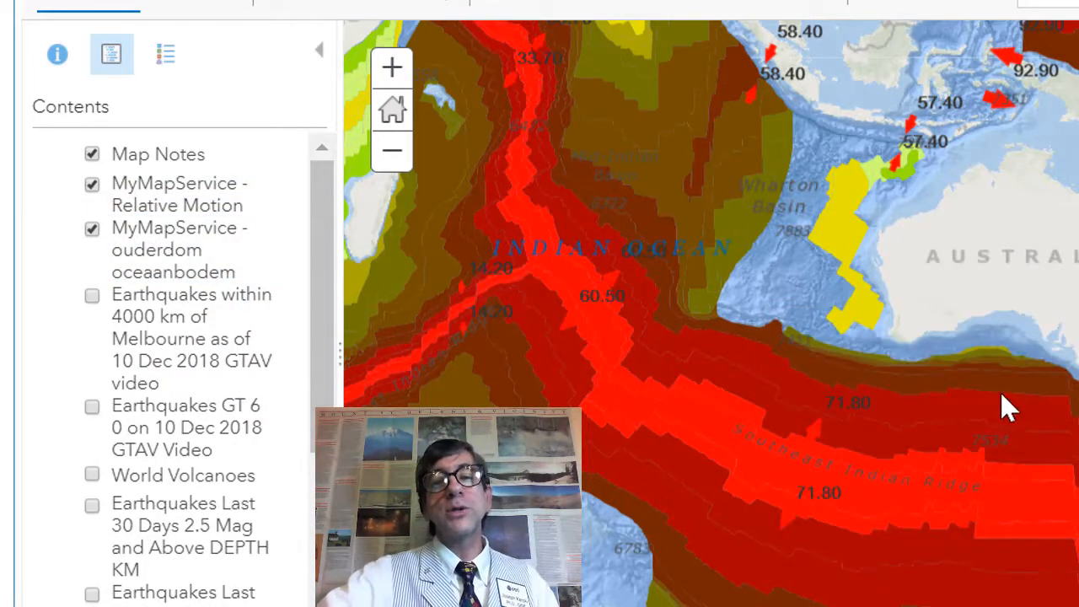
{"action": "left_click_drag", "start_coordinate": [1001, 392], "coordinate": [765, 363]}
{"action": "left_click_drag", "start_coordinate": [1007, 278], "coordinate": [769, 361]}
{"action": "scroll", "coordinate": [770, 361], "scroll_direction": "down", "scroll_amount": 1}
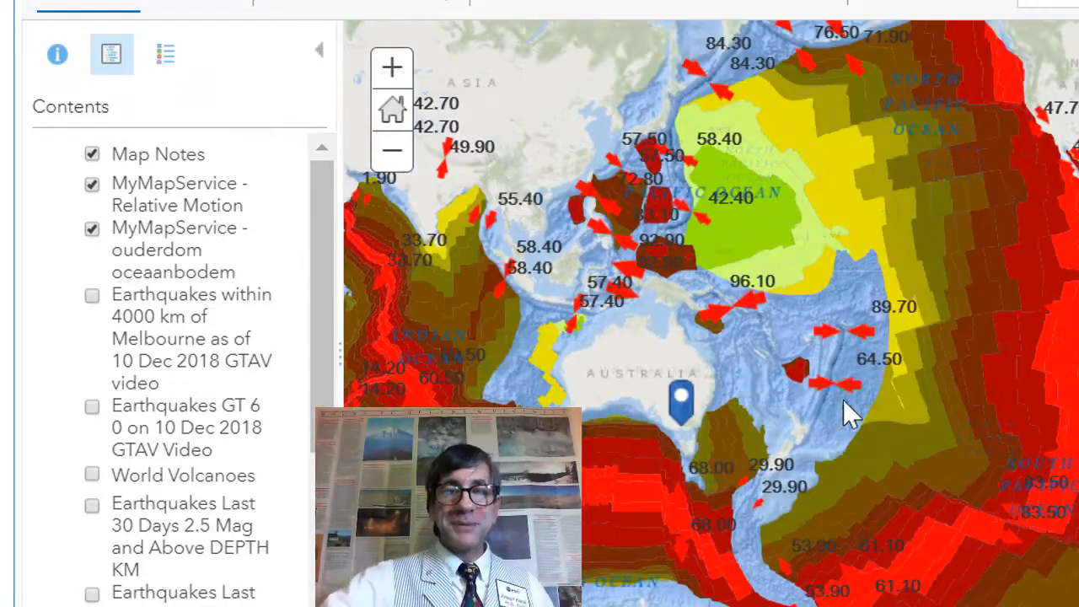
{"action": "left_click_drag", "start_coordinate": [848, 414], "coordinate": [970, 463]}
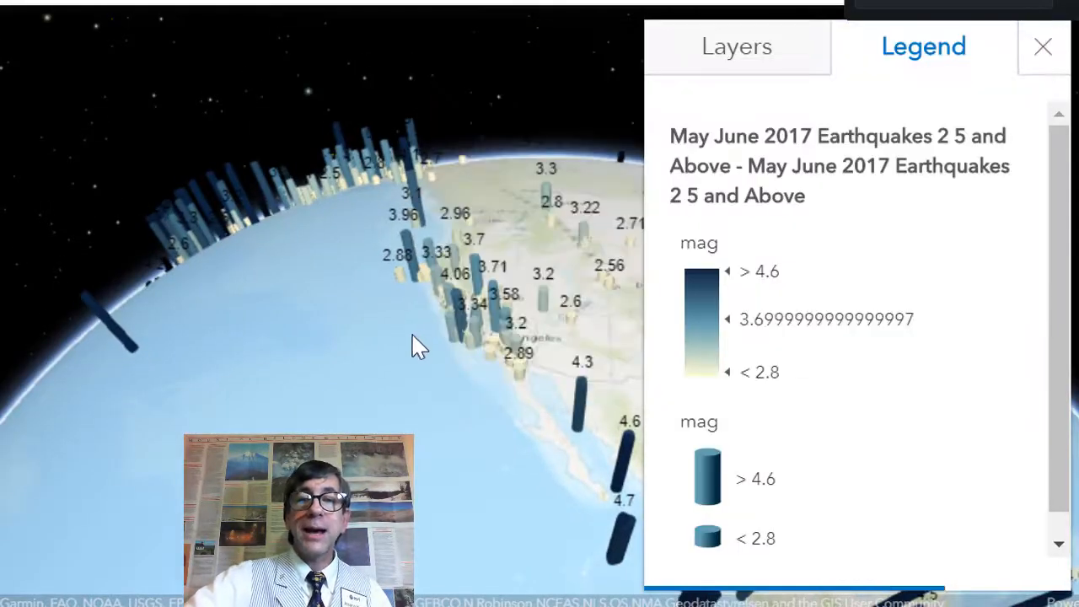
Step: Switch to the 3D scene and examine the May June 2017 earthquake columns along the coast
{"action": "left_click_drag", "start_coordinate": [414, 349], "coordinate": [634, 465]}
{"action": "left_click_drag", "start_coordinate": [385, 392], "coordinate": [202, 373]}
{"action": "scroll", "coordinate": [476, 319], "scroll_direction": "up", "scroll_amount": 3}
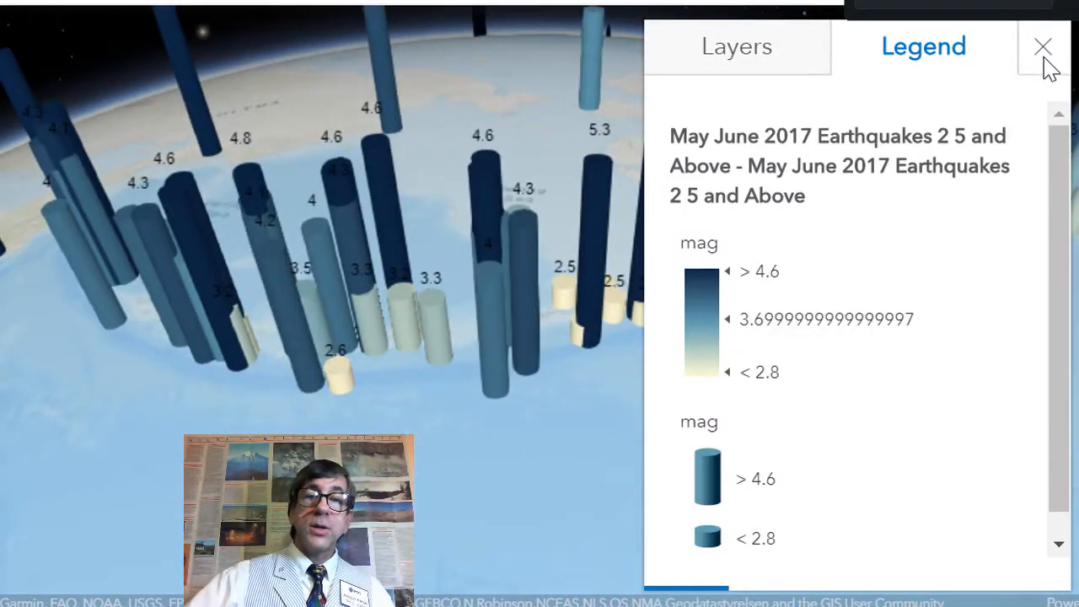
Step: Close the legend and examine the earthquake columns across the Pacific and around New Guinea on the 3D globe
{"action": "left_click", "coordinate": [1043, 48]}
{"action": "left_click_drag", "start_coordinate": [554, 403], "coordinate": [274, 364]}
{"action": "scroll", "coordinate": [604, 420], "scroll_direction": "down", "scroll_amount": 3}
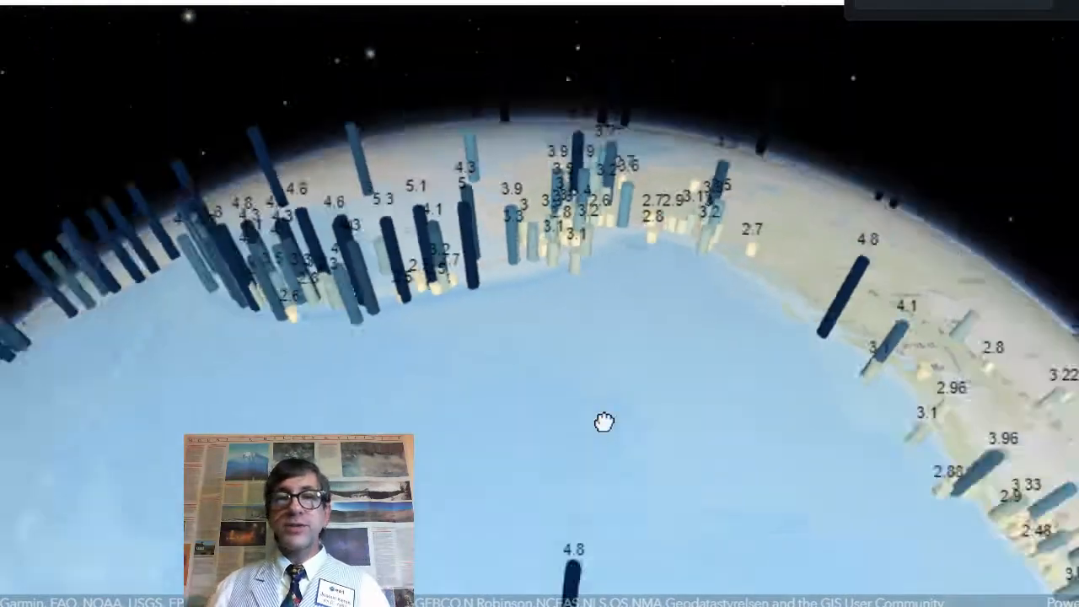
{"action": "scroll", "coordinate": [607, 420], "scroll_direction": "up", "scroll_amount": 2}
{"action": "left_click_drag", "start_coordinate": [628, 408], "coordinate": [419, 173]}
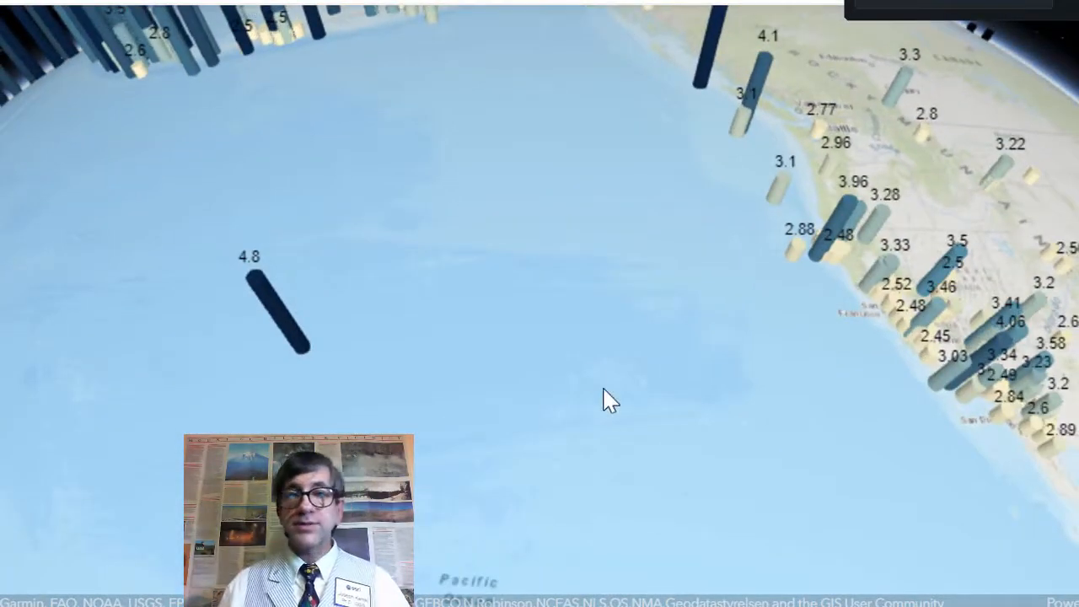
{"action": "left_click_drag", "start_coordinate": [604, 402], "coordinate": [341, 173]}
{"action": "left_click_drag", "start_coordinate": [691, 367], "coordinate": [447, 126]}
{"action": "left_click_drag", "start_coordinate": [742, 261], "coordinate": [995, 240]}
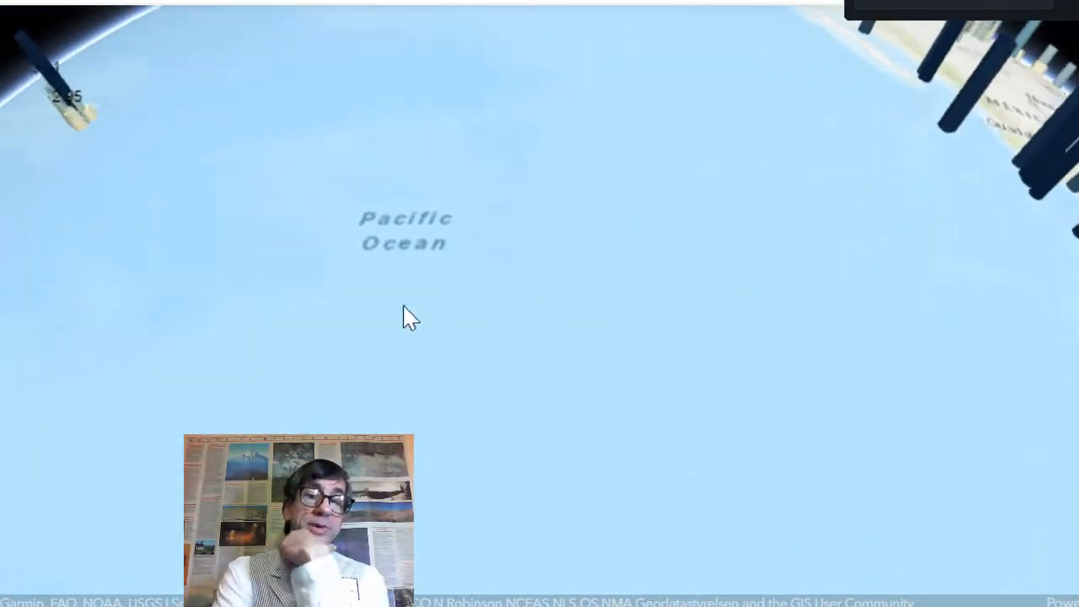
{"action": "left_click_drag", "start_coordinate": [396, 308], "coordinate": [750, 316]}
{"action": "left_click_drag", "start_coordinate": [489, 337], "coordinate": [717, 287]}
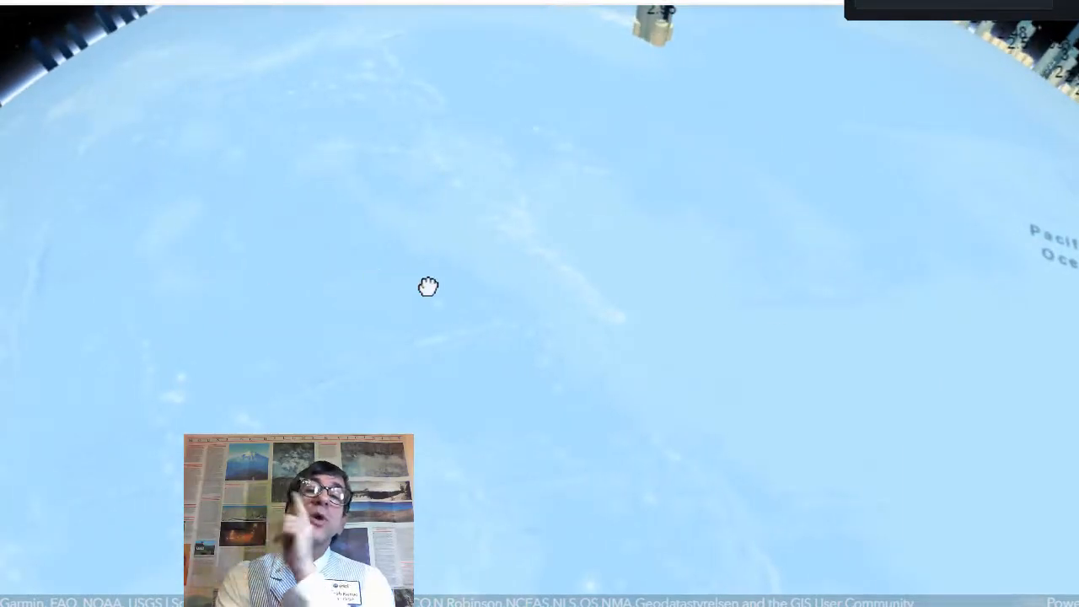
{"action": "left_click_drag", "start_coordinate": [427, 286], "coordinate": [550, 263]}
{"action": "left_click_drag", "start_coordinate": [489, 289], "coordinate": [607, 188]}
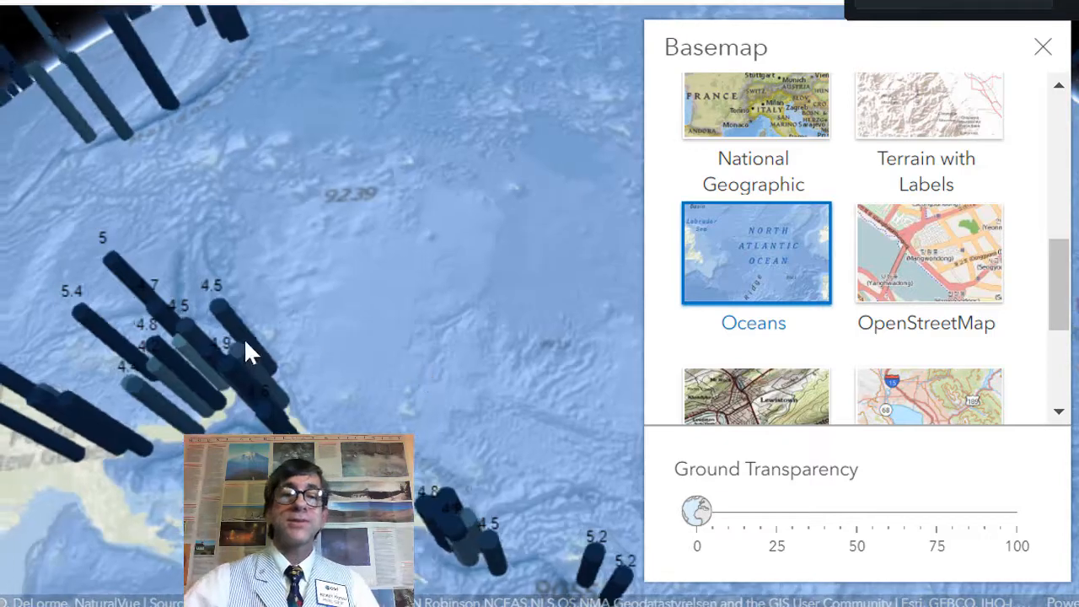
{"action": "left_click_drag", "start_coordinate": [246, 339], "coordinate": [480, 333]}
{"action": "left_click_drag", "start_coordinate": [223, 362], "coordinate": [297, 203]}
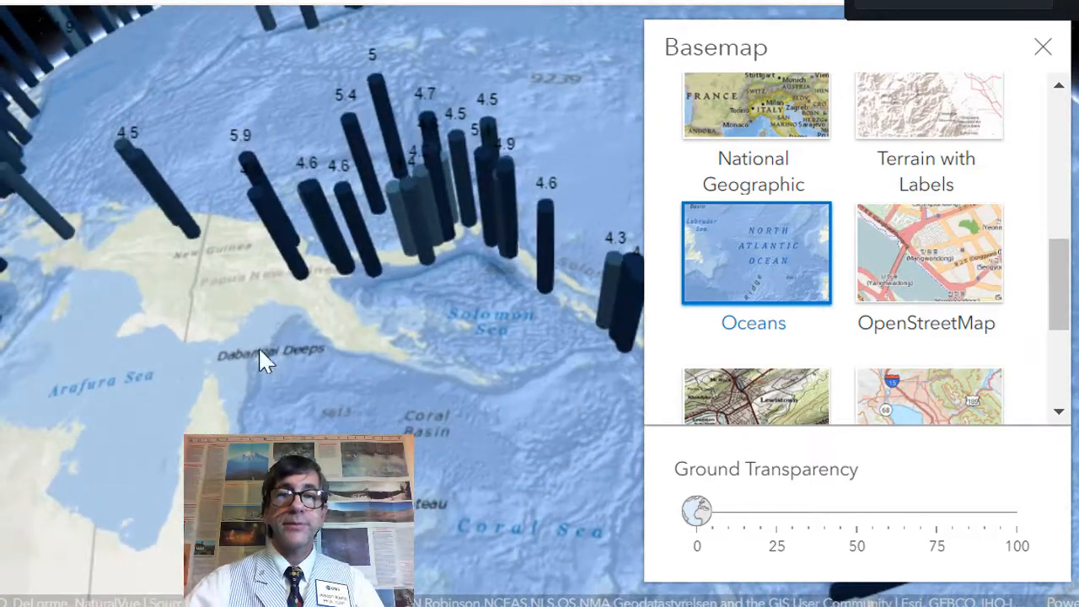
{"action": "left_click_drag", "start_coordinate": [258, 344], "coordinate": [217, 184]}
{"action": "left_click_drag", "start_coordinate": [414, 337], "coordinate": [575, 230]}
{"action": "left_click_drag", "start_coordinate": [354, 333], "coordinate": [500, 286]}
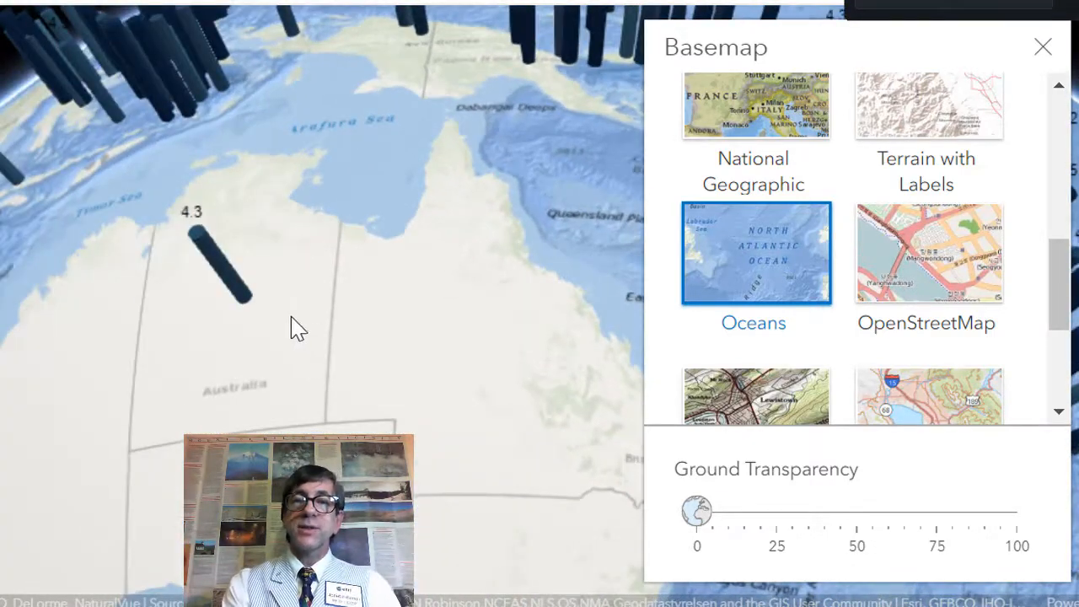
Step: Select the earthquake column in northern Australia, examine eastern Australia's coast, and close the basemap panel
{"action": "left_click", "coordinate": [232, 272]}
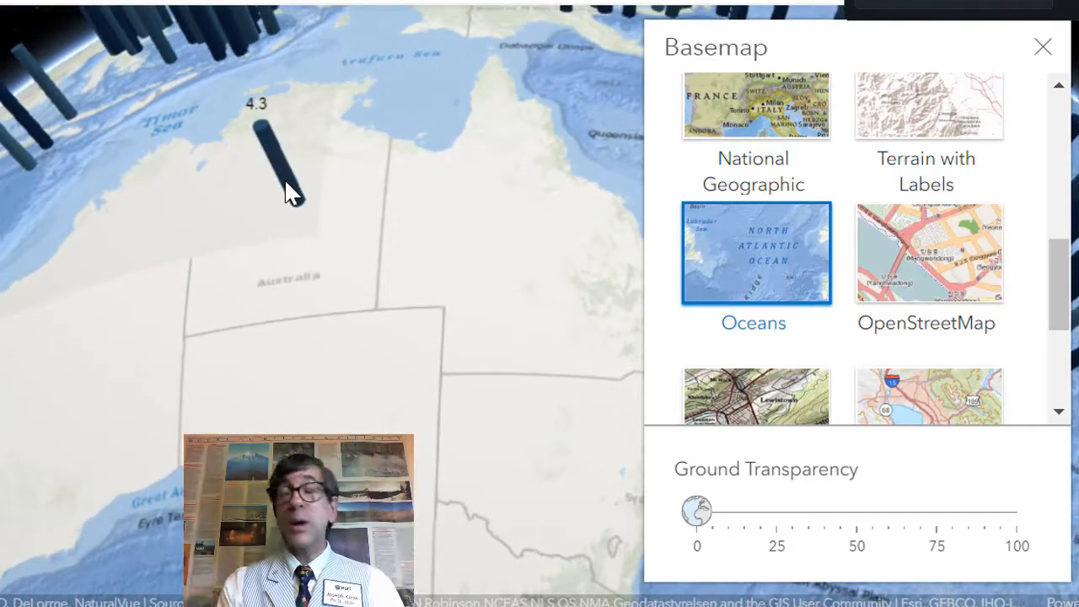
{"action": "left_click", "coordinate": [287, 193]}
{"action": "left_click_drag", "start_coordinate": [478, 535], "coordinate": [270, 539]}
{"action": "left_click_drag", "start_coordinate": [435, 372], "coordinate": [127, 481]}
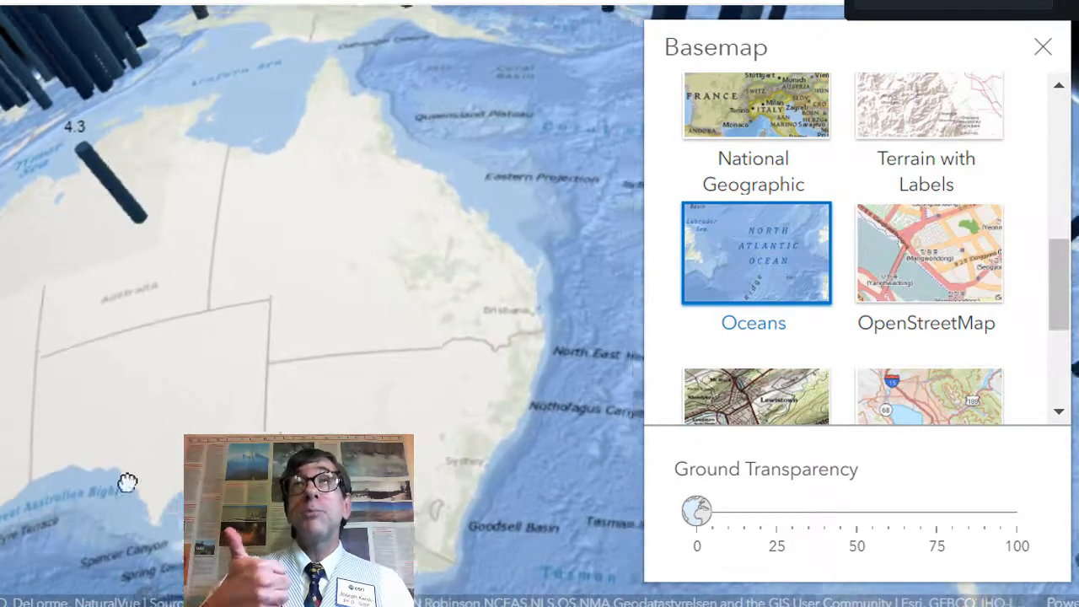
{"action": "left_click_drag", "start_coordinate": [369, 358], "coordinate": [184, 408]}
{"action": "scroll", "coordinate": [348, 392], "scroll_direction": "up", "scroll_amount": 3}
{"action": "left_click_drag", "start_coordinate": [364, 342], "coordinate": [109, 448]}
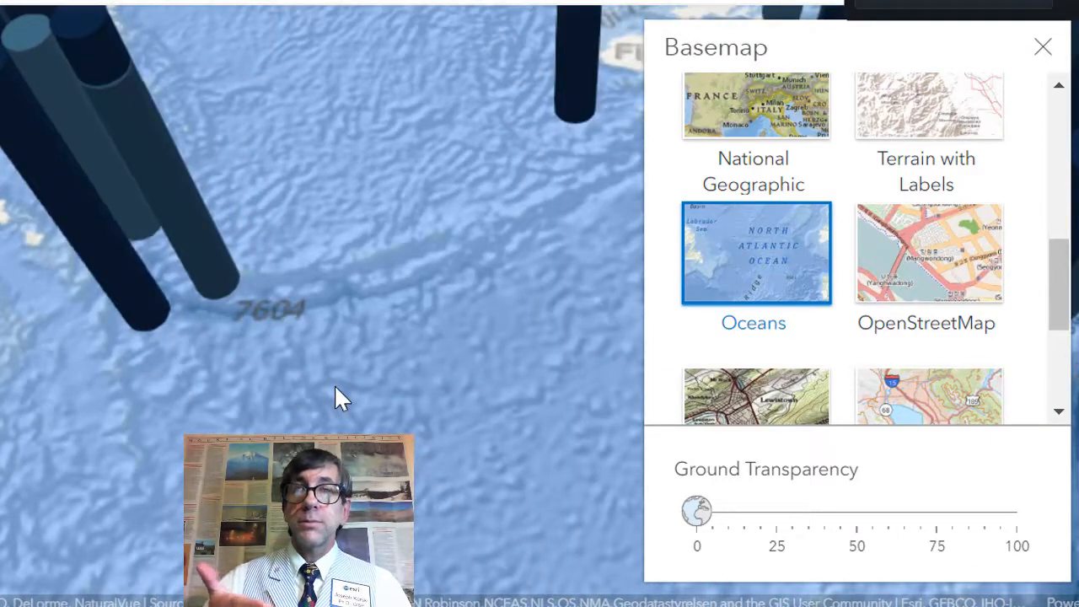
{"action": "scroll", "coordinate": [334, 383], "scroll_direction": "down", "scroll_amount": 3}
{"action": "left_click", "coordinate": [1041, 49]}
Step: Examine the earthquake columns around Fiji, the Tonga trench and New Zealand
{"action": "left_click_drag", "start_coordinate": [789, 479], "coordinate": [705, 270]}
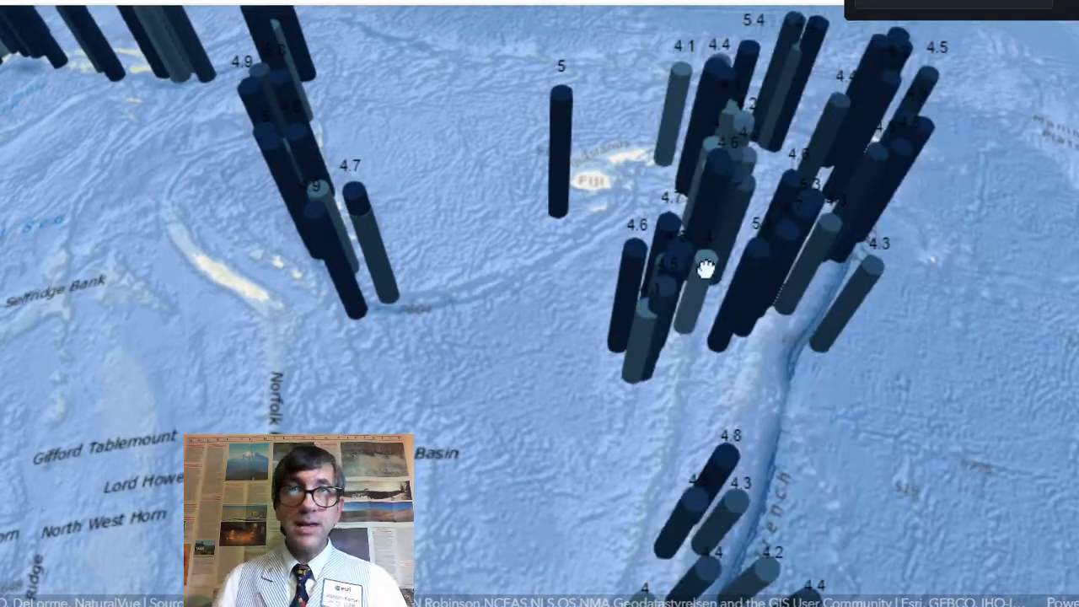
{"action": "left_click_drag", "start_coordinate": [686, 353], "coordinate": [835, 206]}
{"action": "left_click_drag", "start_coordinate": [730, 352], "coordinate": [784, 260]}
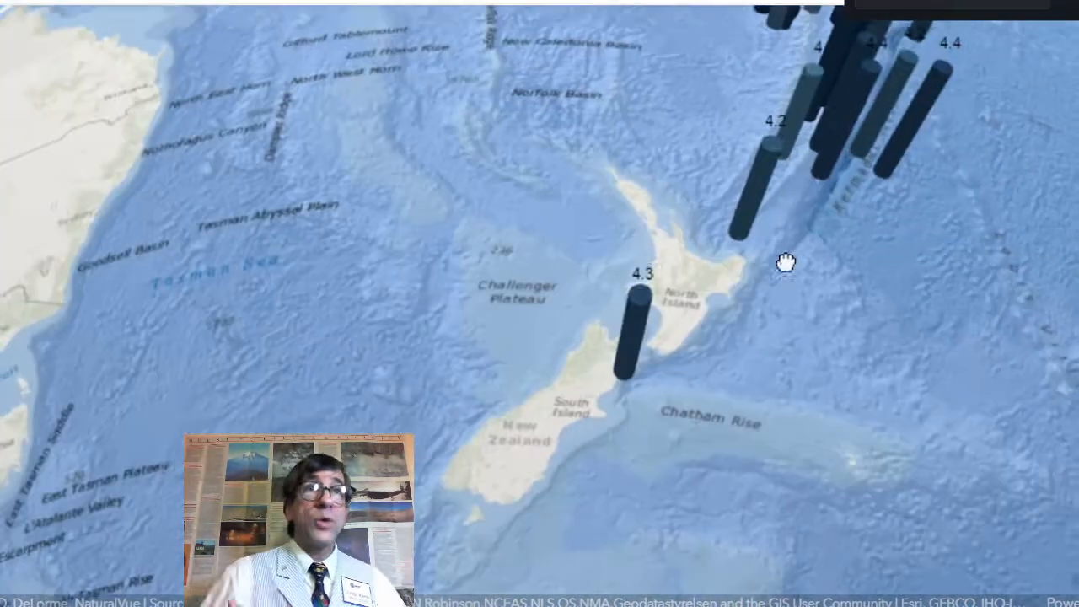
{"action": "scroll", "coordinate": [640, 406], "scroll_direction": "up", "scroll_amount": 3}
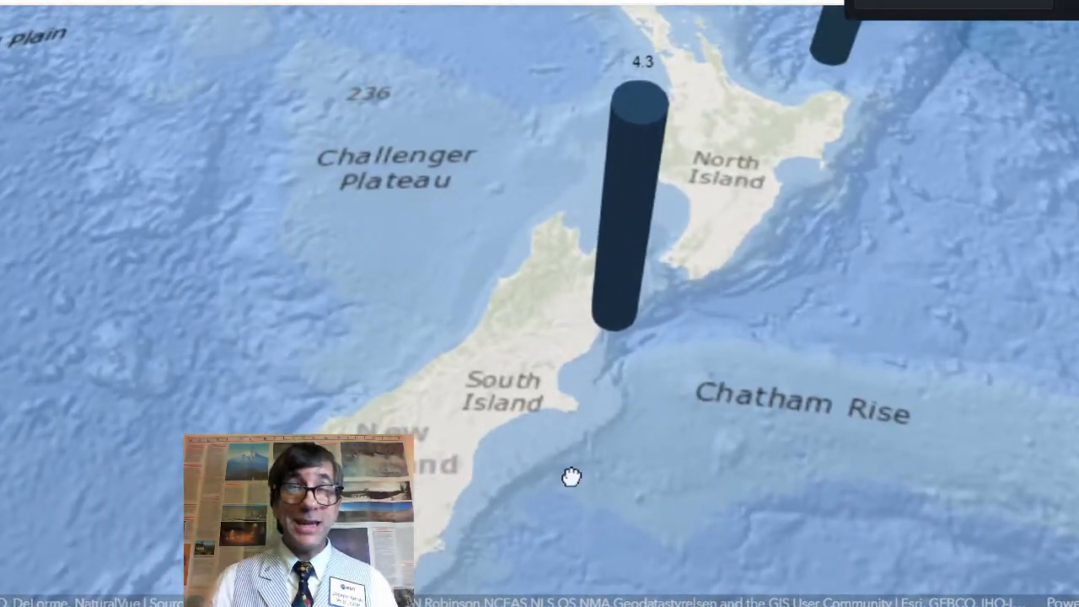
{"action": "scroll", "coordinate": [570, 475], "scroll_direction": "down", "scroll_amount": 5}
{"action": "scroll", "coordinate": [790, 356], "scroll_direction": "down", "scroll_amount": 5}
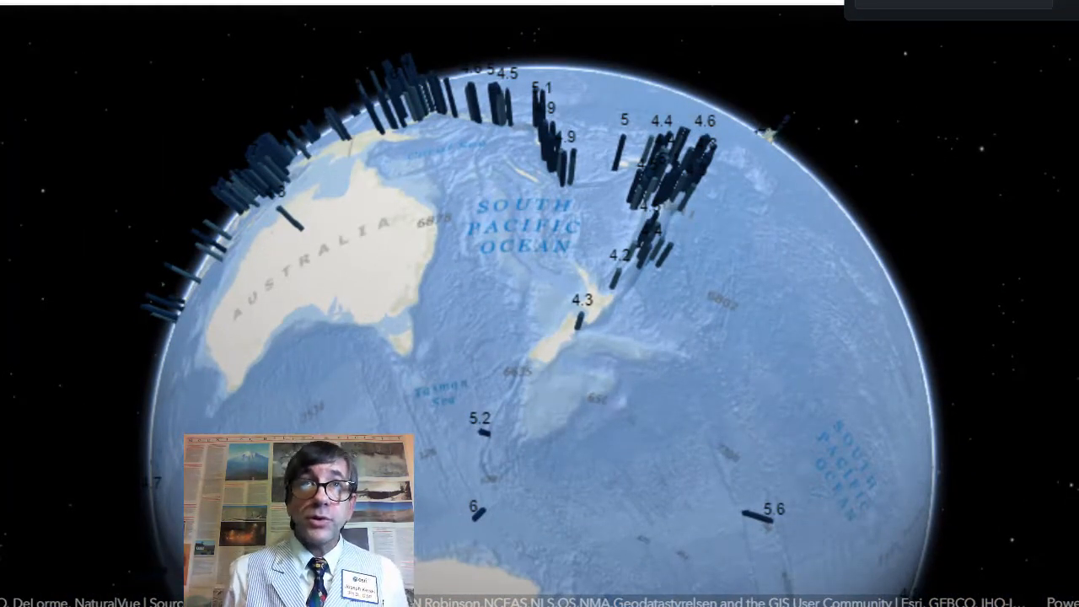
Step: Orbit the globe to examine earthquakes around Australia and along the western Pacific rim
{"action": "left_click_drag", "start_coordinate": [614, 308], "coordinate": [775, 375]}
{"action": "left_click_drag", "start_coordinate": [559, 326], "coordinate": [590, 415]}
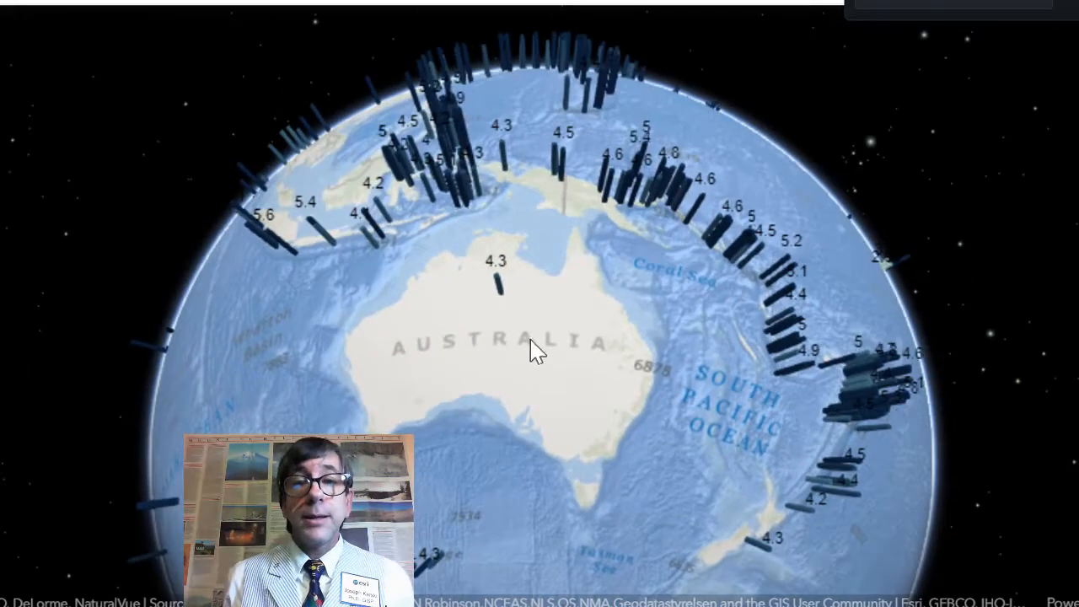
{"action": "left_click_drag", "start_coordinate": [504, 341], "coordinate": [565, 448]}
{"action": "left_click_drag", "start_coordinate": [530, 390], "coordinate": [580, 449]}
{"action": "left_click_drag", "start_coordinate": [521, 366], "coordinate": [486, 425]}
{"action": "left_click_drag", "start_coordinate": [628, 262], "coordinate": [558, 413]}
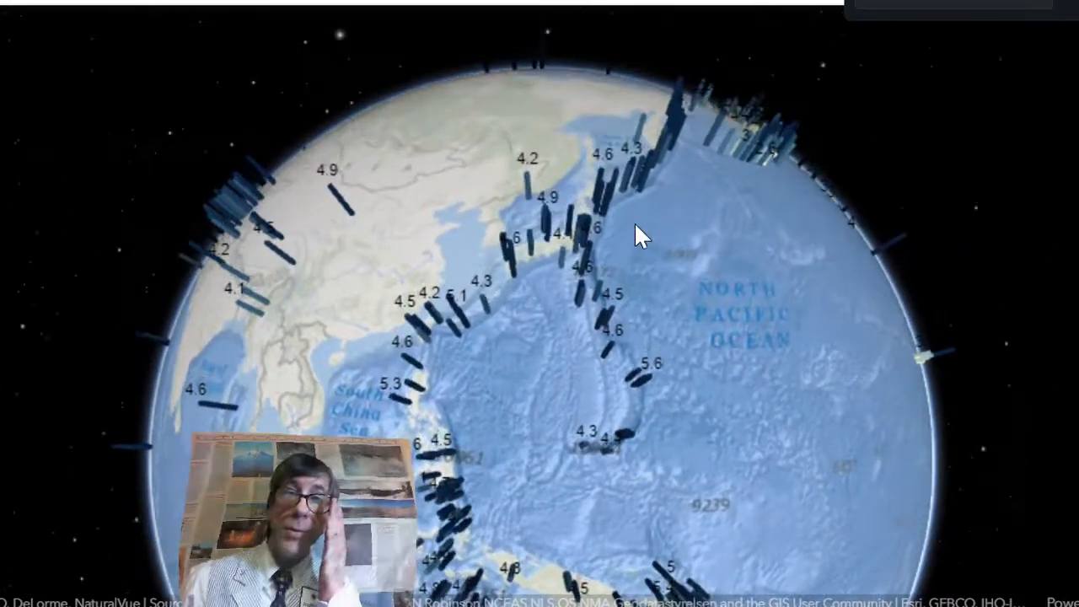
{"action": "scroll", "coordinate": [635, 224], "scroll_direction": "up", "scroll_amount": 2}
{"action": "scroll", "coordinate": [634, 224], "scroll_direction": "up", "scroll_amount": 2}
{"action": "left_click_drag", "start_coordinate": [635, 223], "coordinate": [952, 126]}
{"action": "left_click_drag", "start_coordinate": [674, 404], "coordinate": [784, 240]}
{"action": "left_click_drag", "start_coordinate": [709, 396], "coordinate": [675, 236]}
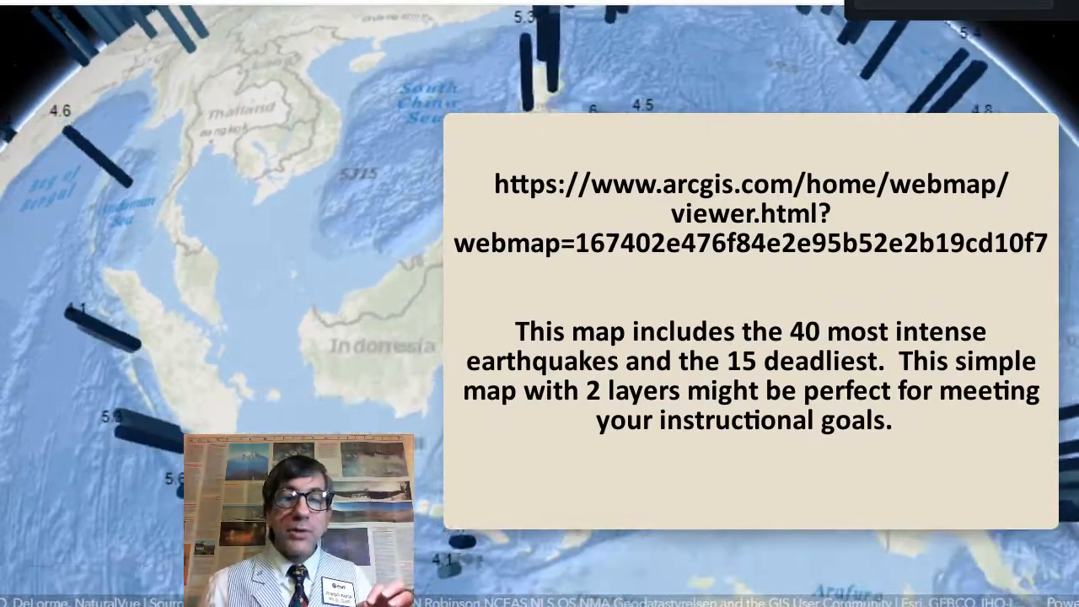
{"action": "left_click_drag", "start_coordinate": [691, 362], "coordinate": [489, 266]}
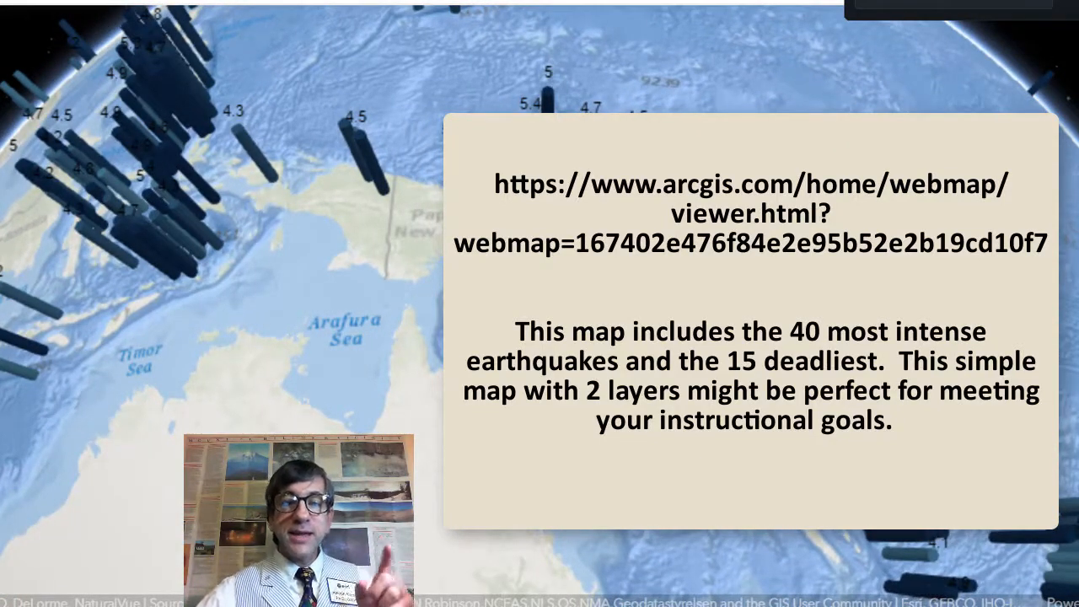
Step: Open the Deadliest and Most Intense Earthquakes web map and show its legend
{"action": "left_click", "coordinate": [675, 240]}
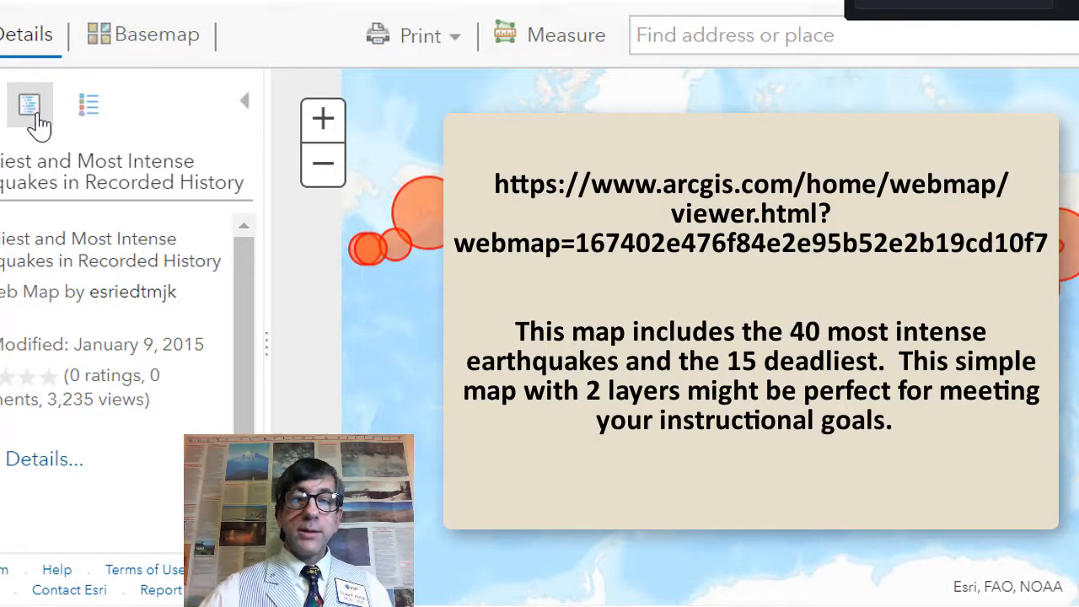
{"action": "left_click", "coordinate": [77, 111]}
{"action": "left_click", "coordinate": [84, 113]}
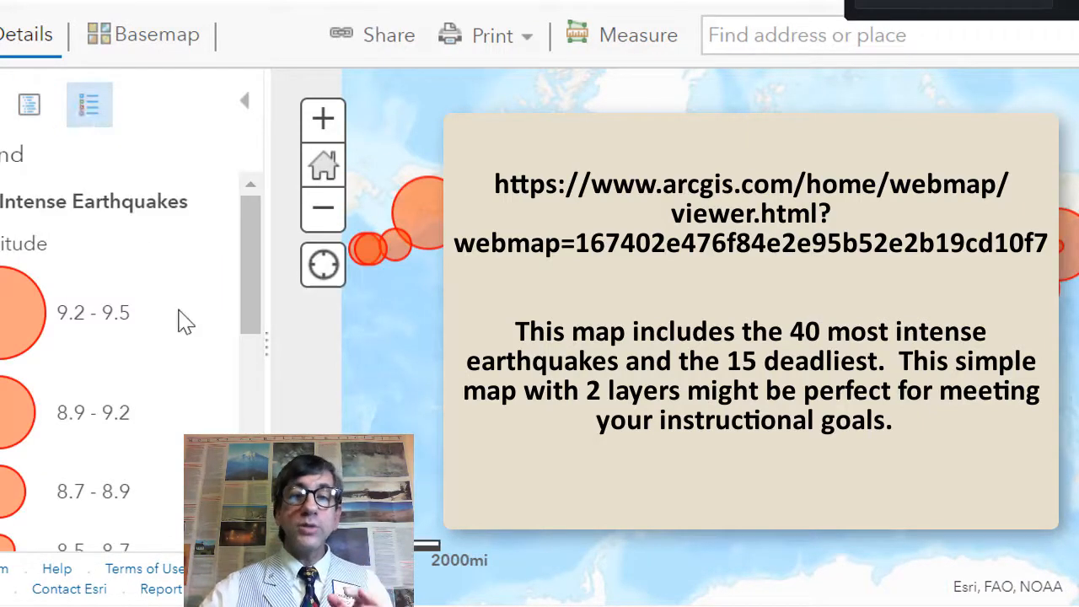
{"action": "mouse_move", "coordinate": [243, 267]}
{"action": "left_mouse_down"}
{"action": "mouse_move", "coordinate": [249, 452]}
{"action": "mouse_move", "coordinate": [247, 272]}
{"action": "left_mouse_up"}
{"action": "left_click_drag", "start_coordinate": [870, 420], "coordinate": [693, 422]}
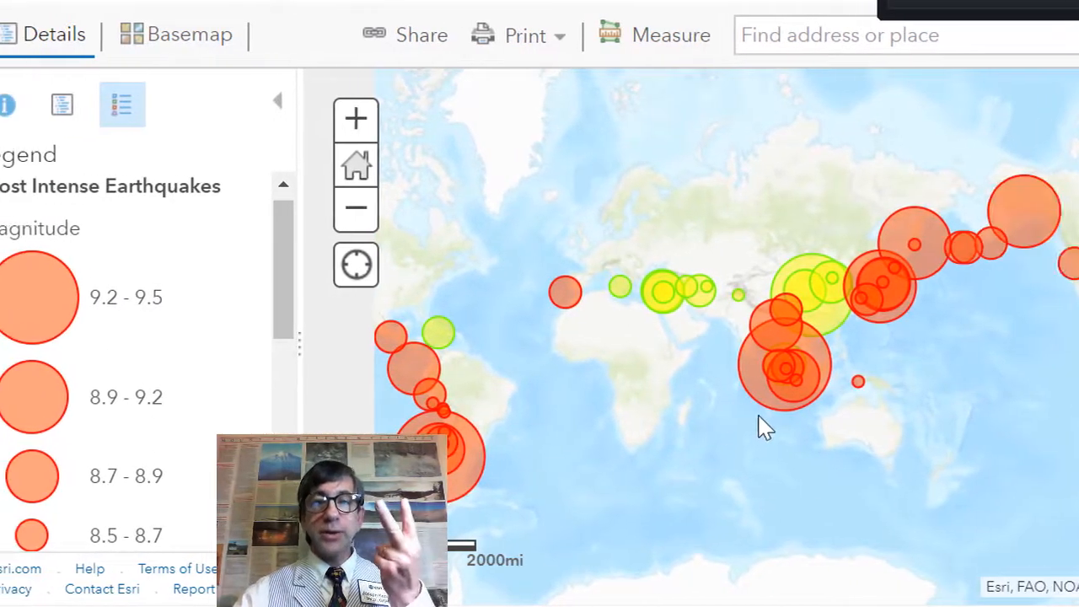
Step: Inspect the Shaanxi deadliest earthquake pop-up in China and close it
{"action": "scroll", "coordinate": [726, 416], "scroll_direction": "up", "scroll_amount": 1}
{"action": "left_click_drag", "start_coordinate": [784, 415], "coordinate": [516, 430]}
{"action": "left_click_drag", "start_coordinate": [827, 405], "coordinate": [777, 505]}
{"action": "left_click", "coordinate": [640, 311]}
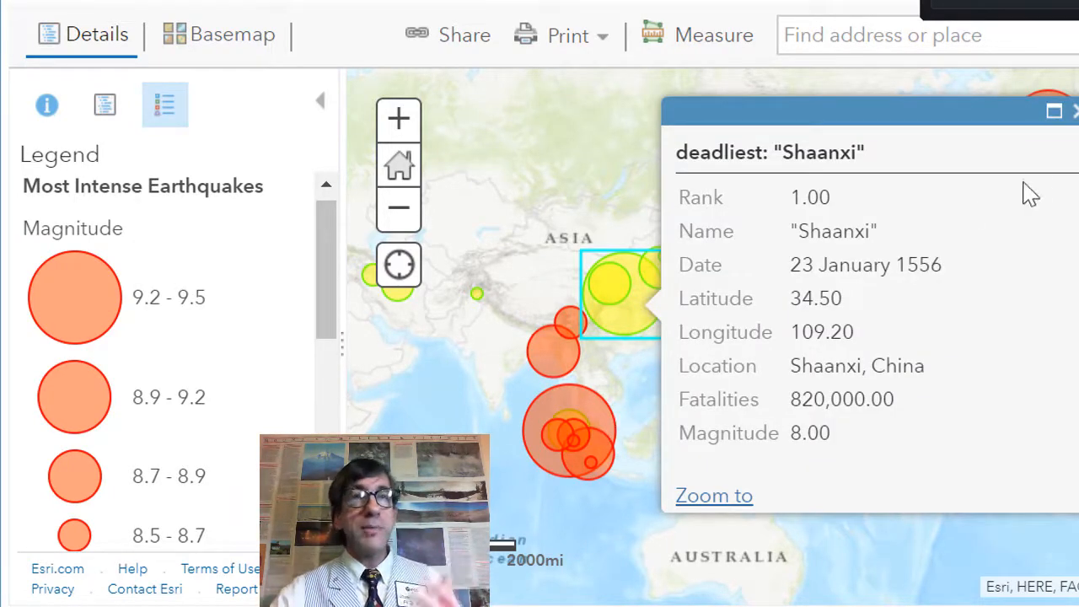
{"action": "left_click", "coordinate": [1075, 112]}
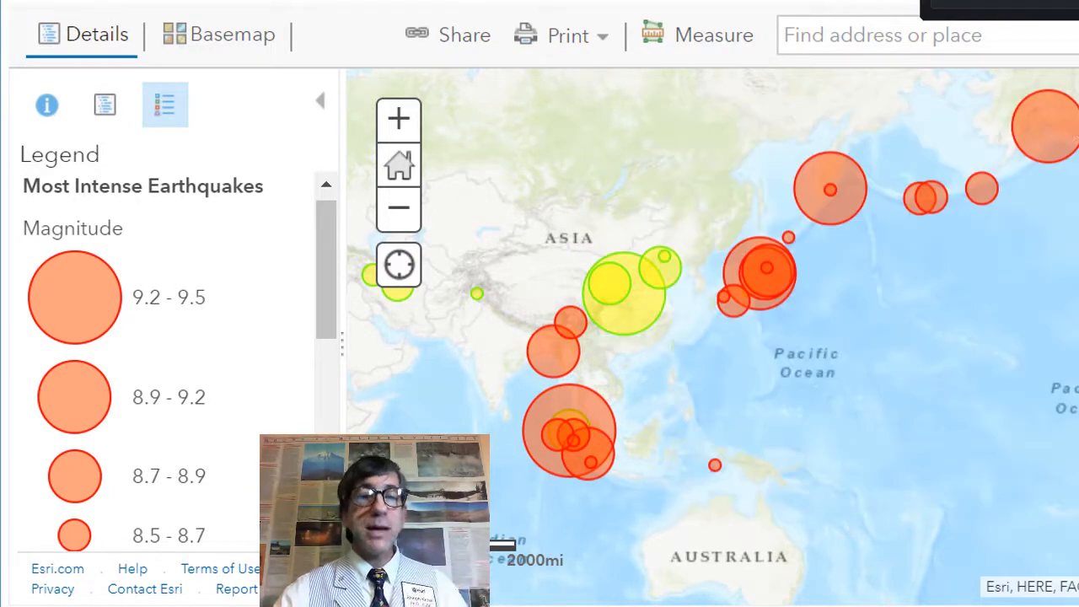
Step: Inspect the 1755 Lisbon earthquake pop-up in the Atlantic and close it
{"action": "left_click_drag", "start_coordinate": [1072, 346], "coordinate": [554, 344]}
{"action": "left_click_drag", "start_coordinate": [944, 342], "coordinate": [866, 349]}
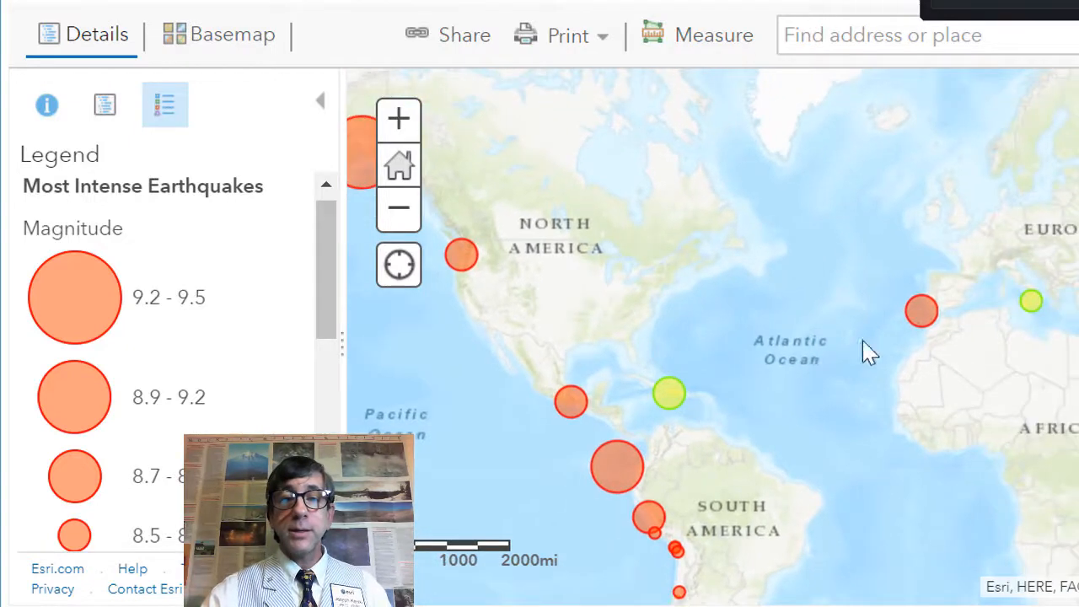
{"action": "left_click", "coordinate": [920, 314]}
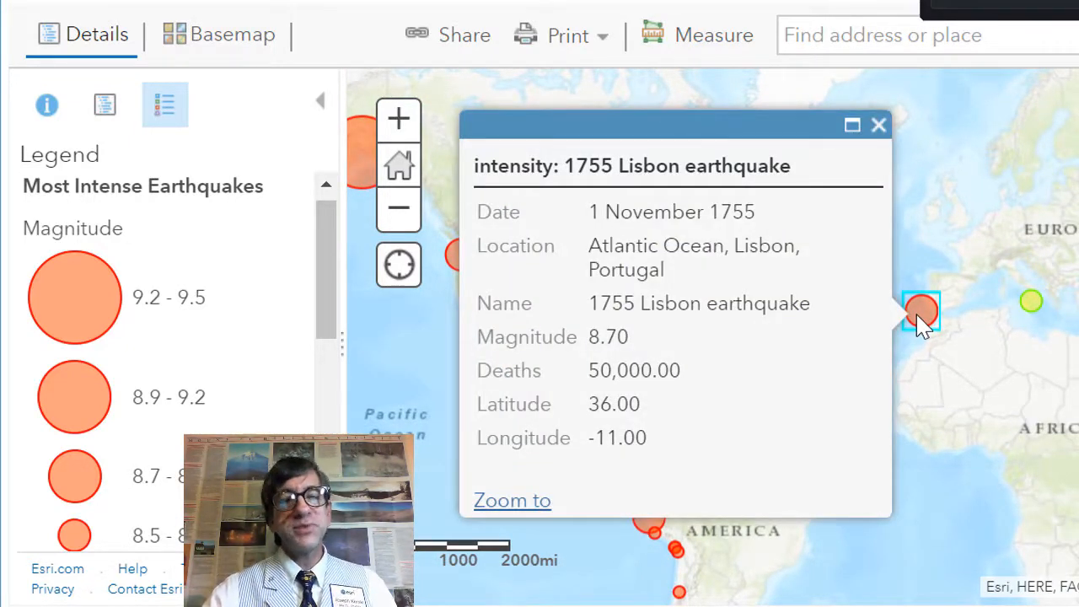
{"action": "left_click", "coordinate": [878, 126]}
Step: Inspect the 1964 Alaska earthquake pop-up
{"action": "left_click_drag", "start_coordinate": [638, 356], "coordinate": [831, 358]}
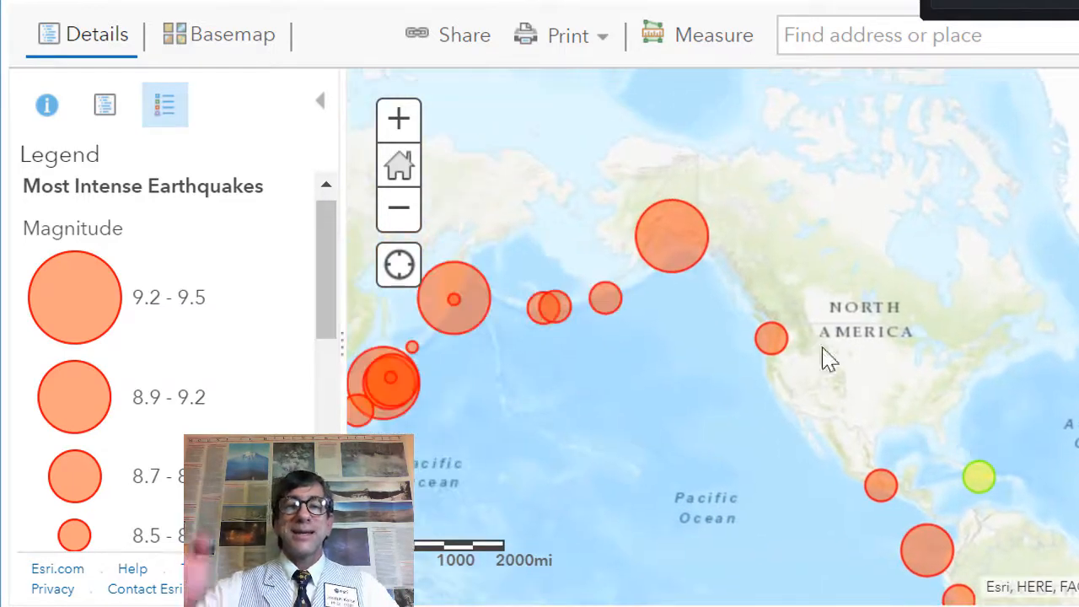
{"action": "left_click", "coordinate": [676, 233]}
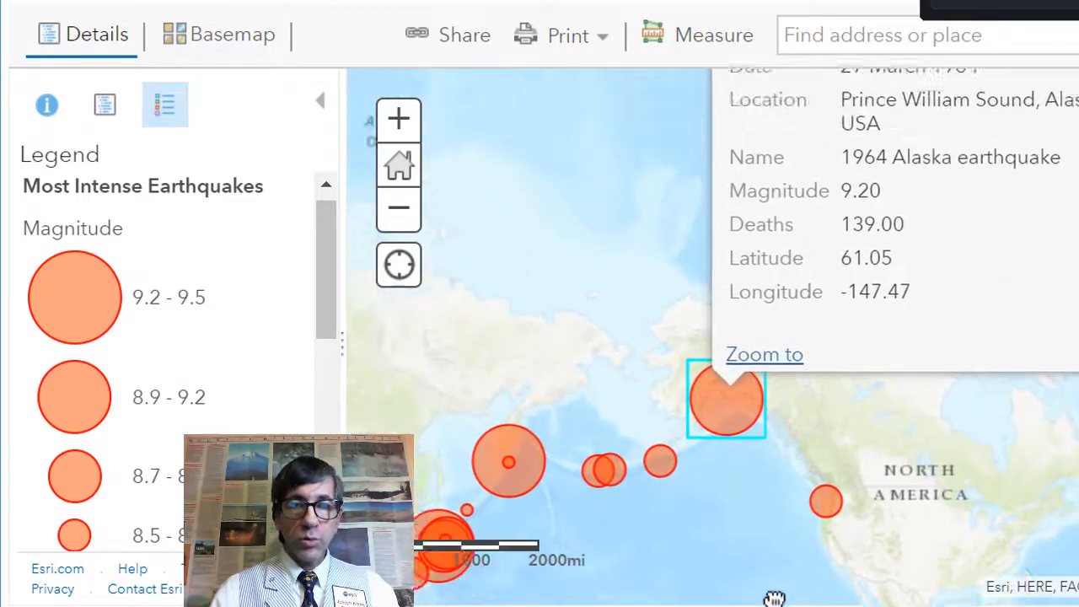
{"action": "left_click_drag", "start_coordinate": [607, 369], "coordinate": [596, 240]}
{"action": "left_click_drag", "start_coordinate": [693, 506], "coordinate": [792, 335]}
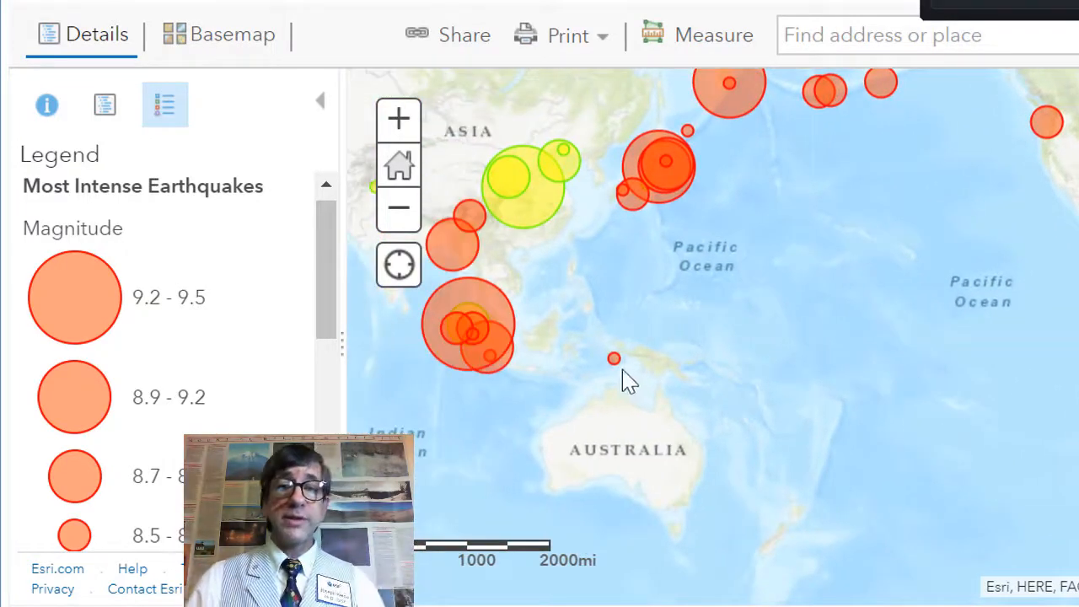
Step: Inspect the 1938 Banda Sea and 2004 Indian Ocean earthquake pop-ups and close them
{"action": "left_click", "coordinate": [614, 360]}
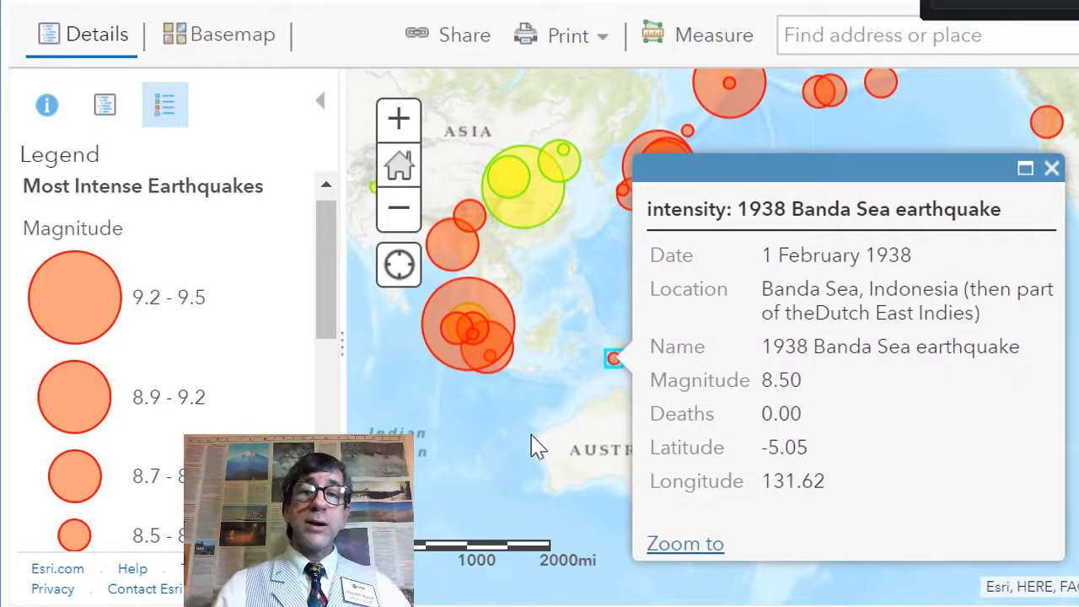
{"action": "left_click_drag", "start_coordinate": [516, 455], "coordinate": [578, 453]}
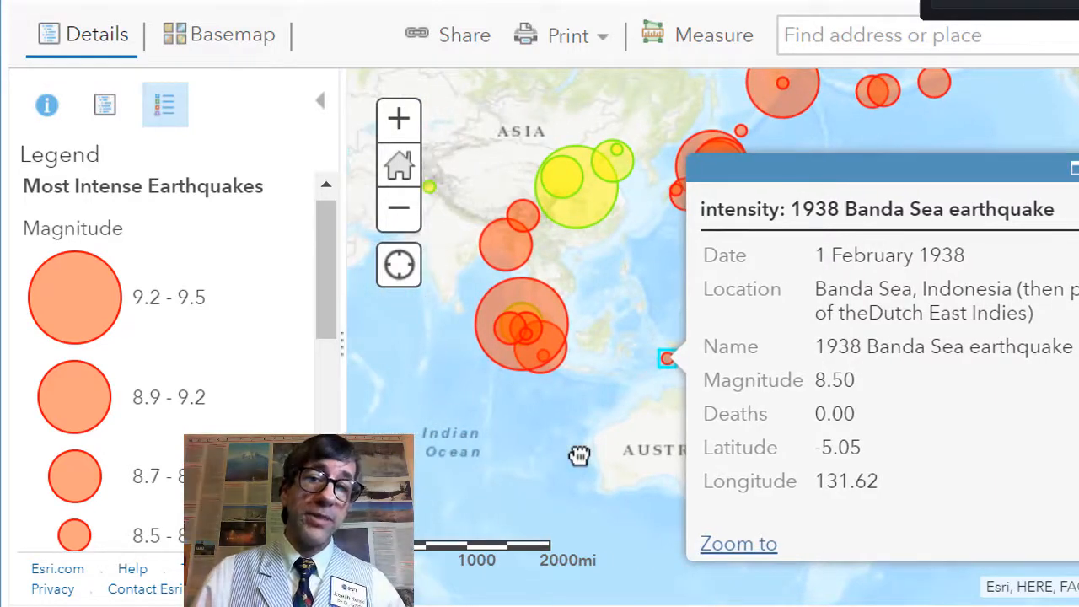
{"action": "left_click", "coordinate": [520, 333]}
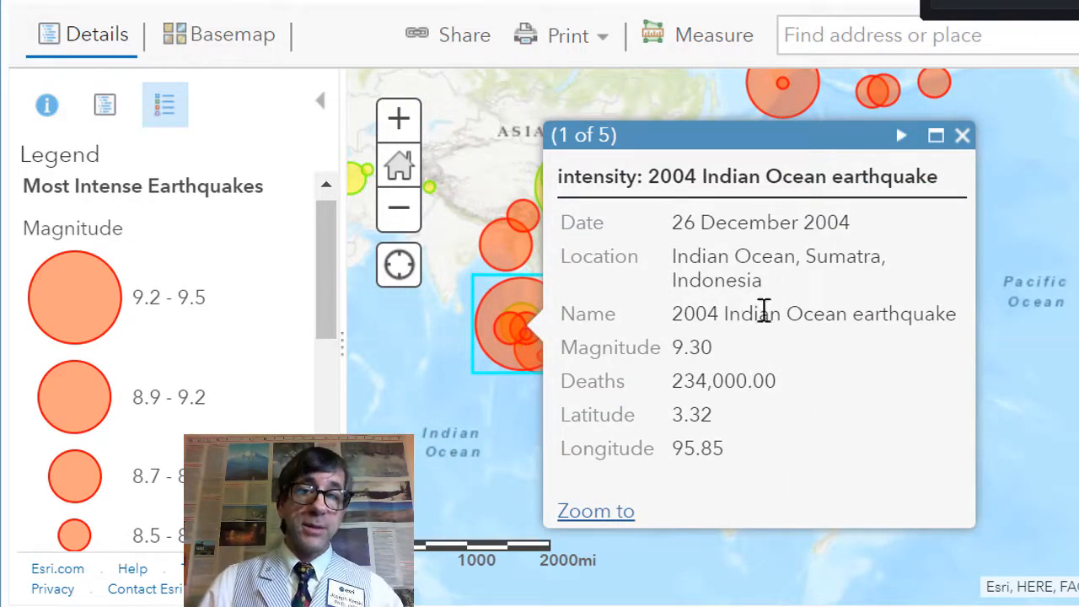
{"action": "left_click", "coordinate": [962, 136]}
Step: Hide the Most Intense Earthquakes layer and view the Deadliest Earthquakes legend
{"action": "scroll", "coordinate": [899, 335], "scroll_direction": "down", "scroll_amount": 2}
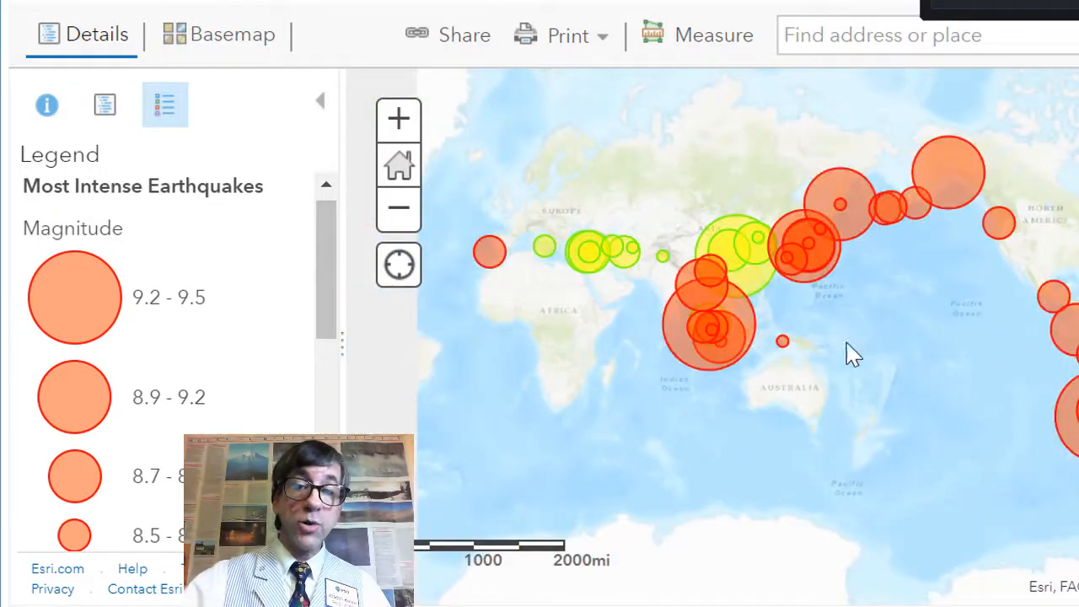
{"action": "left_click_drag", "start_coordinate": [851, 357], "coordinate": [995, 385]}
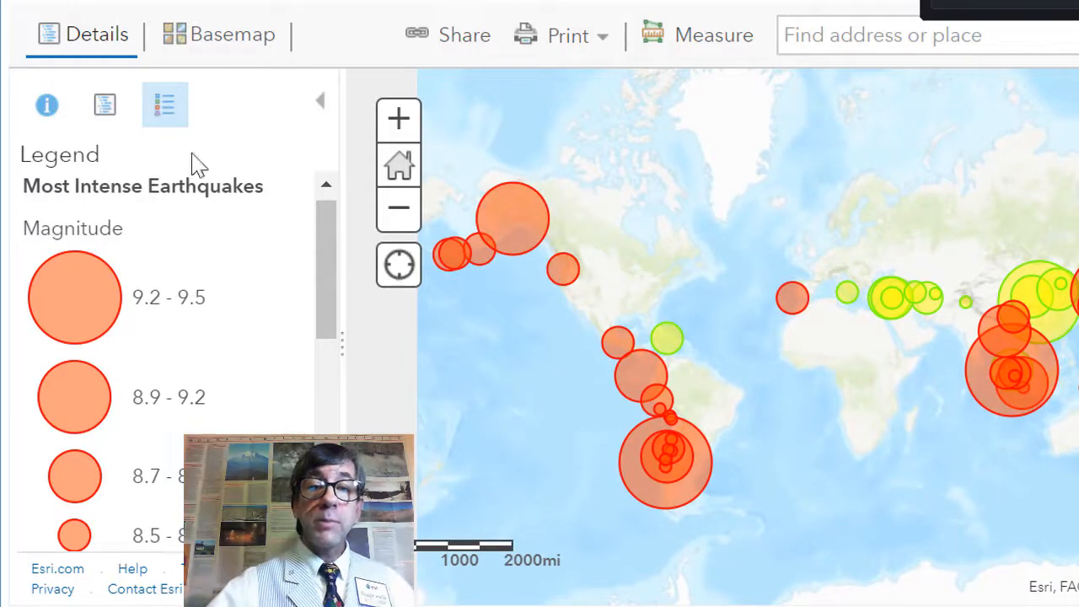
{"action": "left_click", "coordinate": [110, 115]}
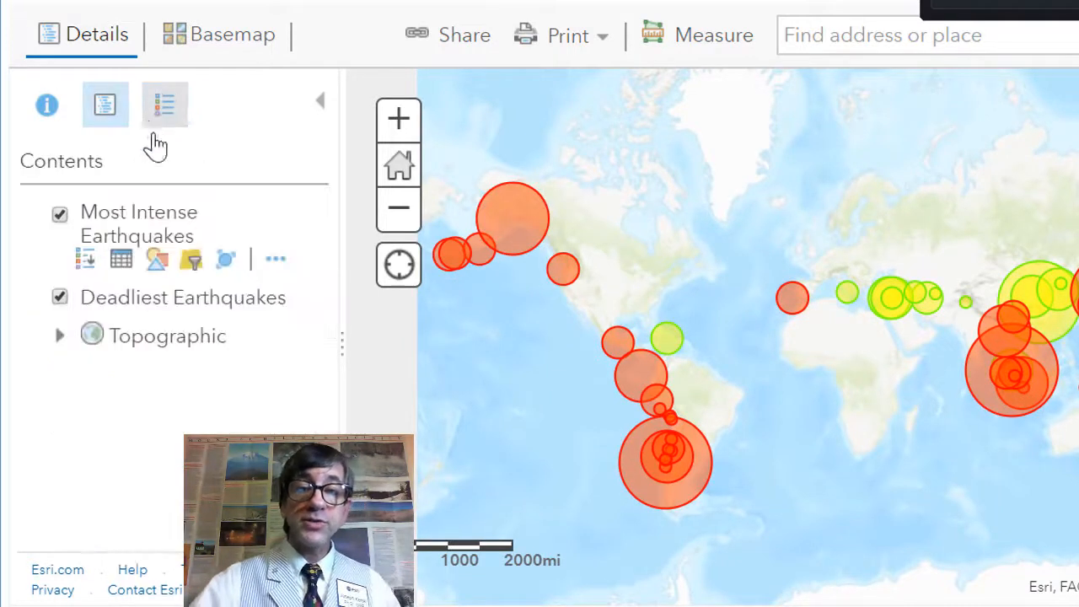
{"action": "left_click", "coordinate": [60, 216]}
{"action": "left_click", "coordinate": [159, 117]}
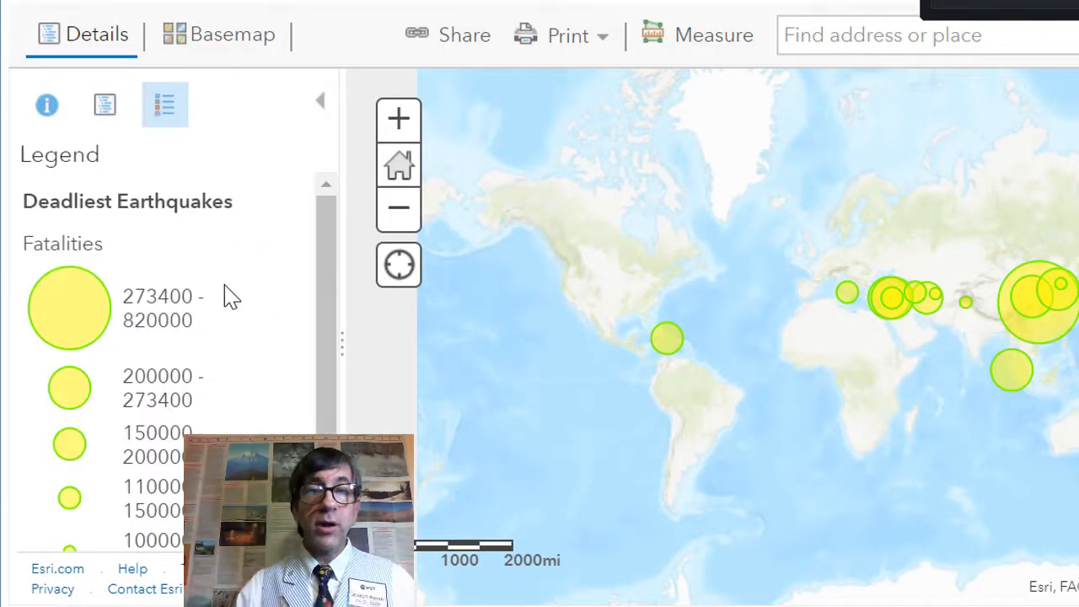
Step: Show the Most Intense Earthquakes layer and hide the Deadliest Earthquakes layer
{"action": "left_click", "coordinate": [101, 108]}
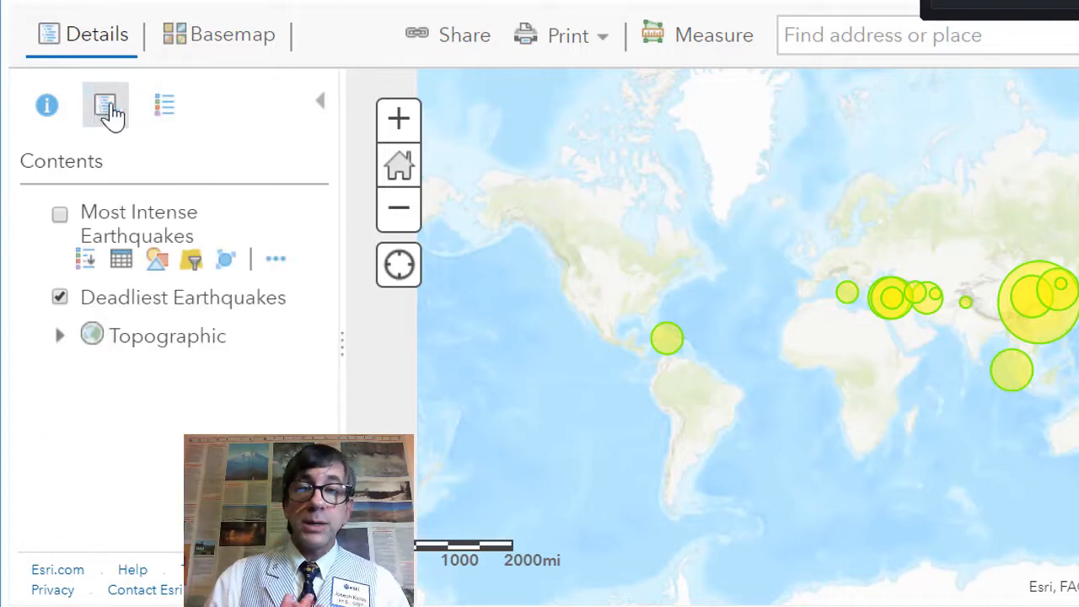
{"action": "left_click", "coordinate": [60, 214]}
{"action": "left_click", "coordinate": [59, 297]}
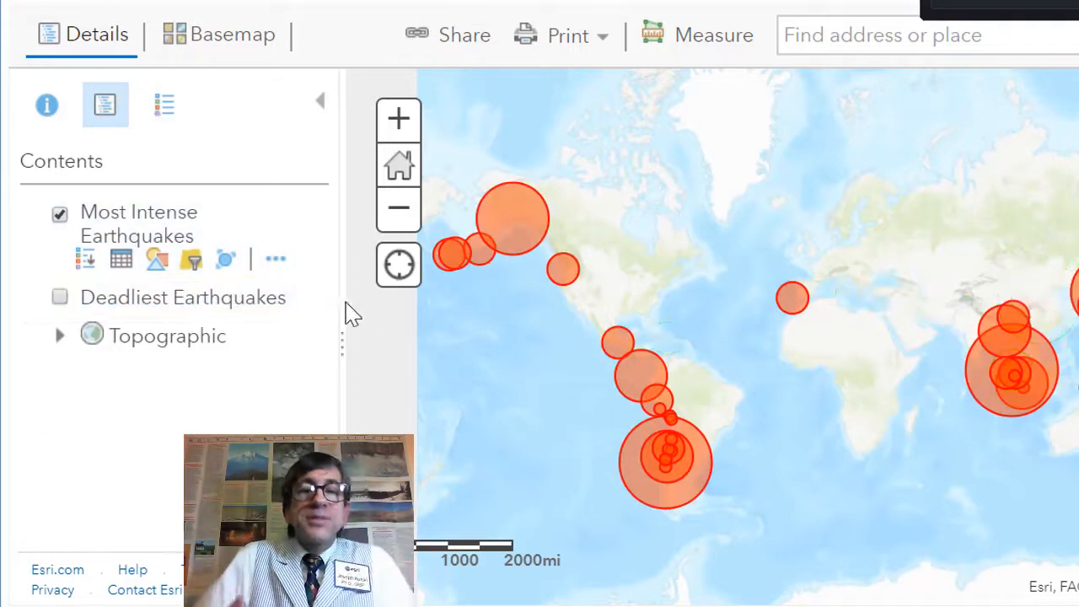
{"action": "left_click_drag", "start_coordinate": [765, 385], "coordinate": [588, 389]}
{"action": "left_click_drag", "start_coordinate": [869, 375], "coordinate": [592, 366]}
{"action": "left_click_drag", "start_coordinate": [728, 363], "coordinate": [592, 361]}
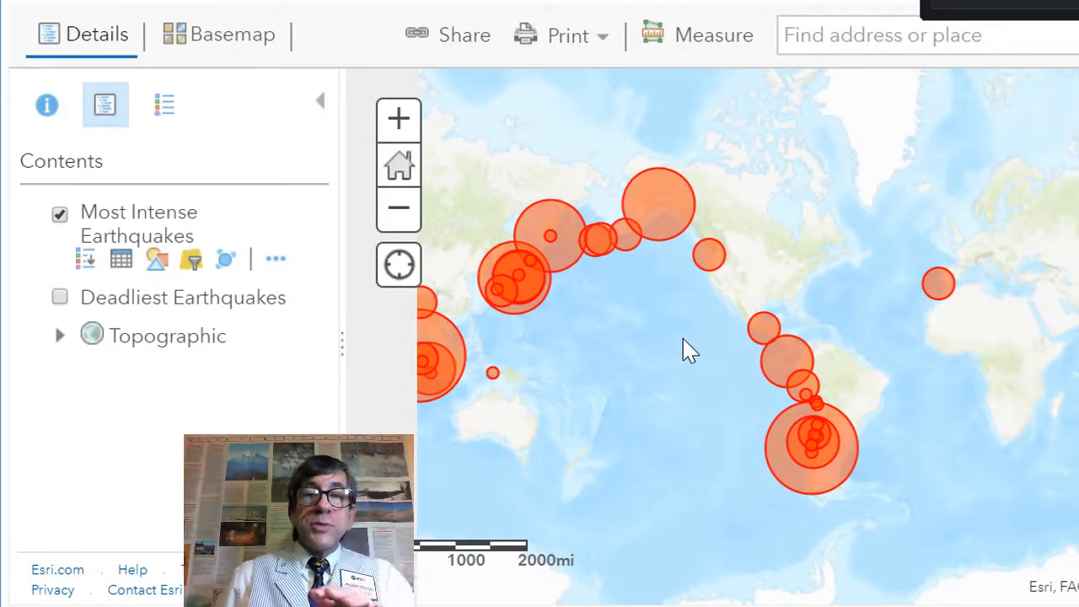